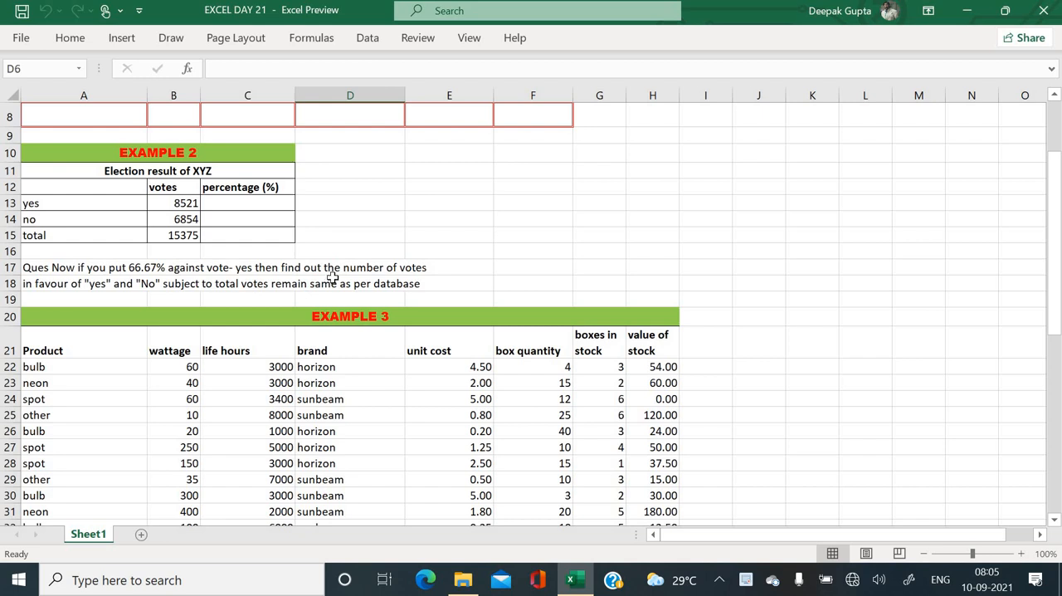
# - List the function names min, max, average and count in cells K27 to K30 beside the Example 3 table
pyautogui.scroll(-3, 332, 276)
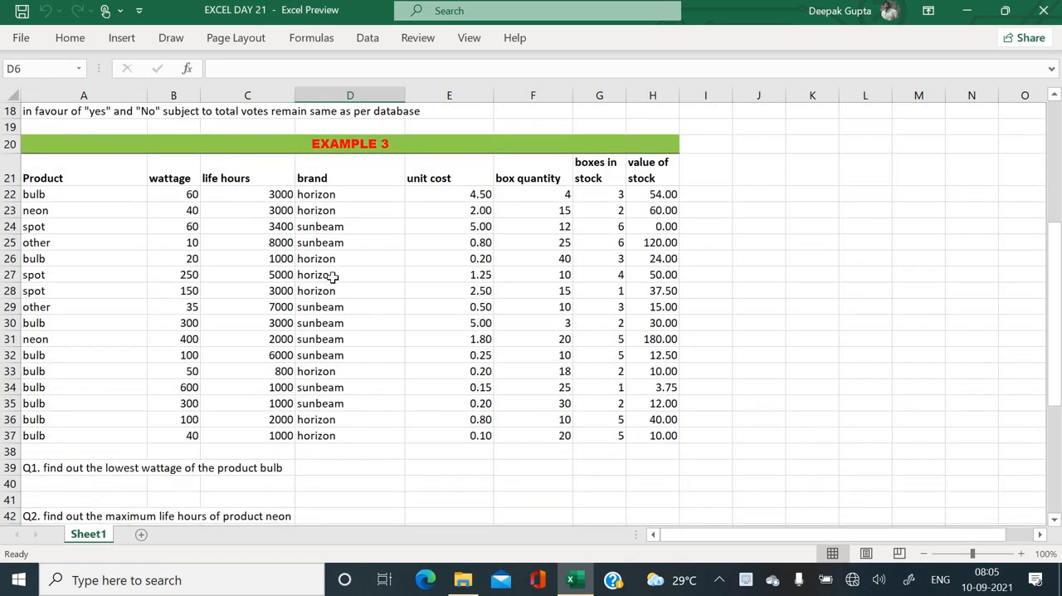
pyautogui.scroll(-1, 331, 276)
pyautogui.click(347, 224)
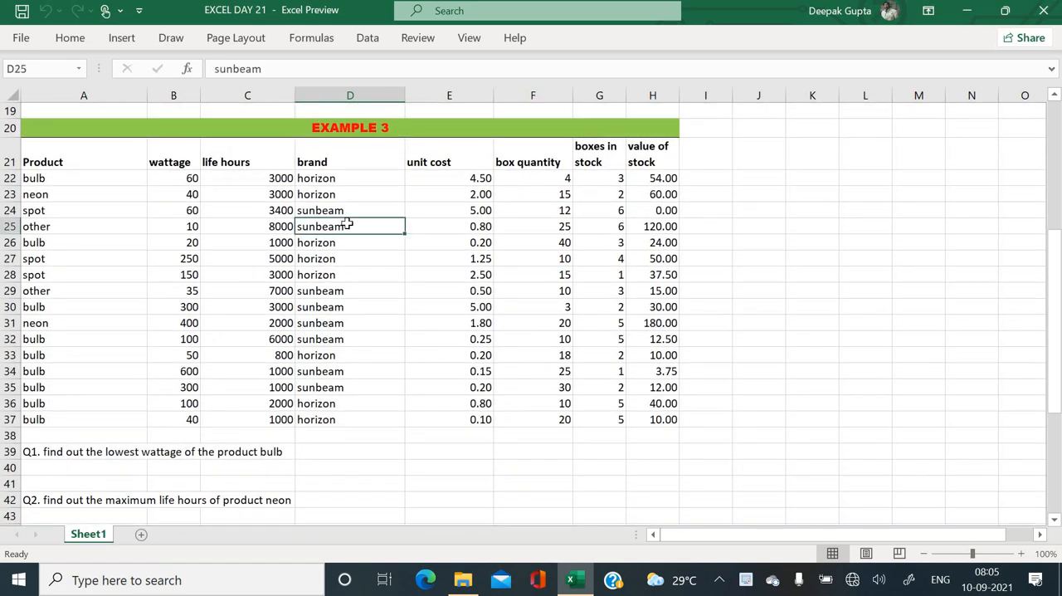
pyautogui.scroll(-1, 467, 230)
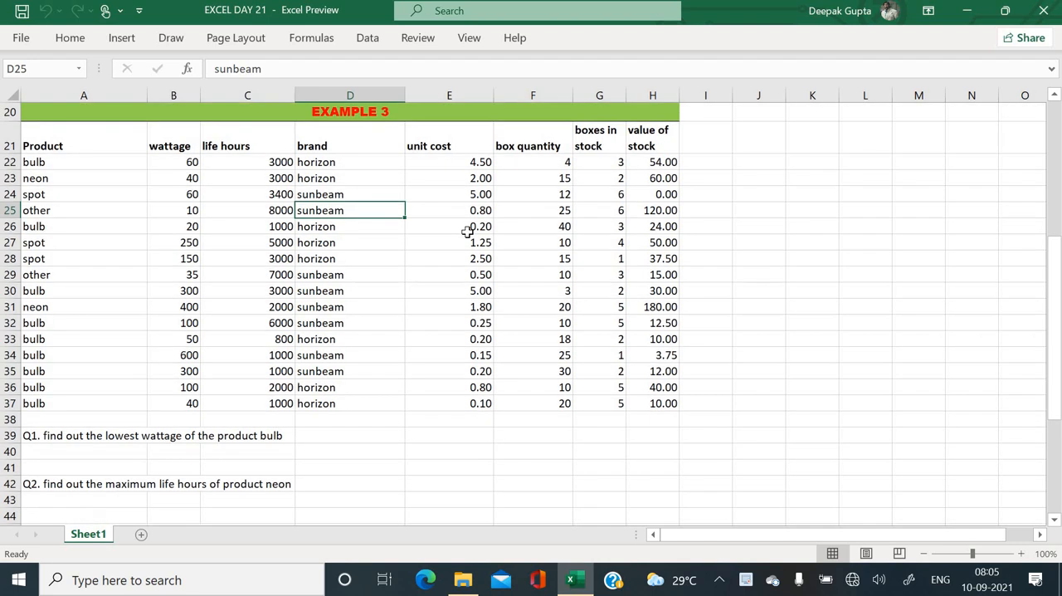
pyautogui.scroll(1, 467, 230)
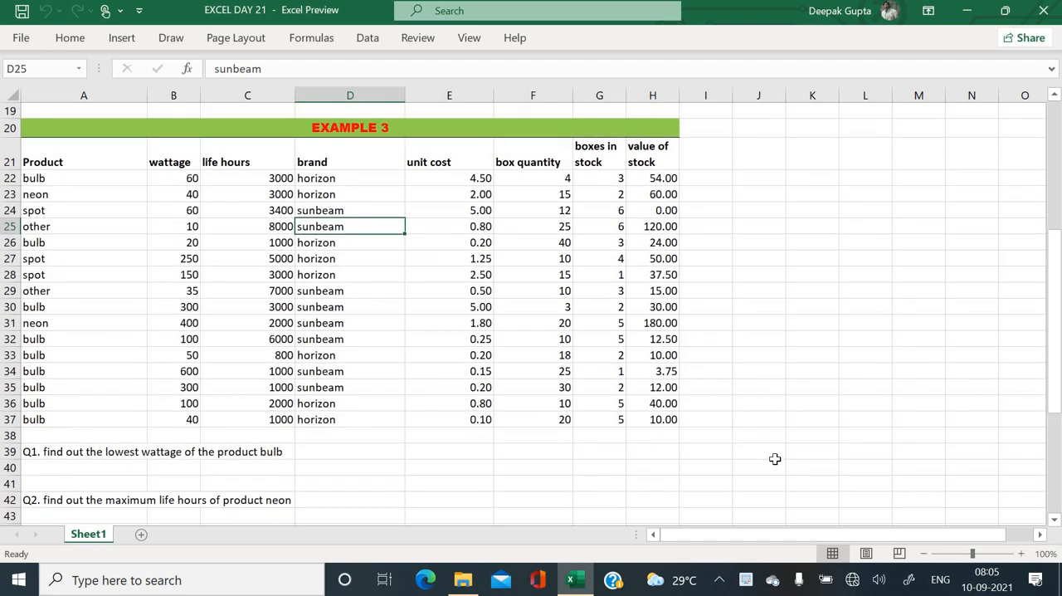
pyautogui.moveTo(774, 459); pyautogui.dragTo(808, 261)
pyautogui.click(808, 262)
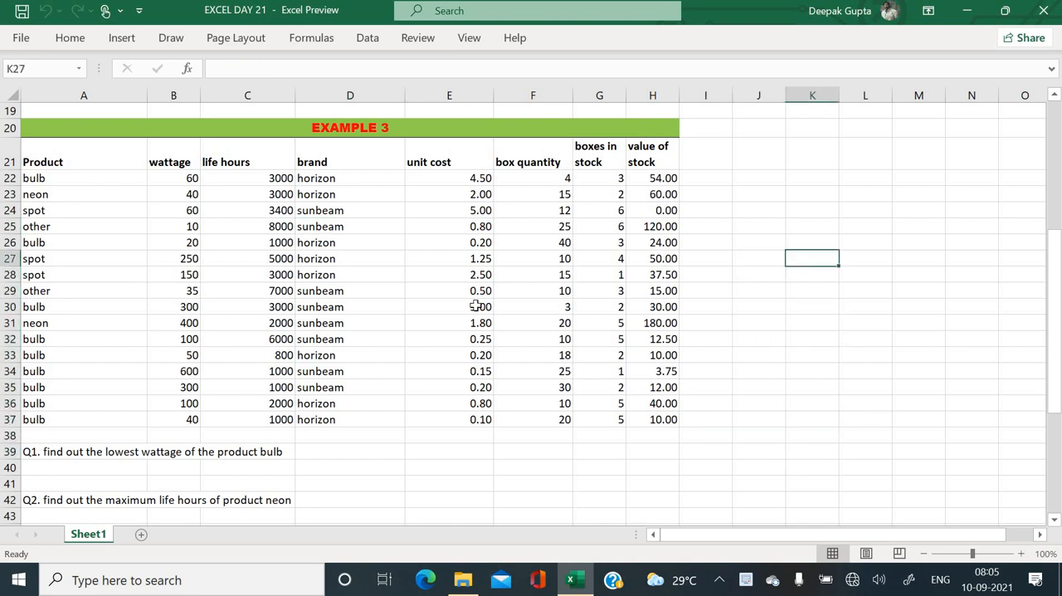
pyautogui.write('min')
pyautogui.press('Return')
pyautogui.write('ma')
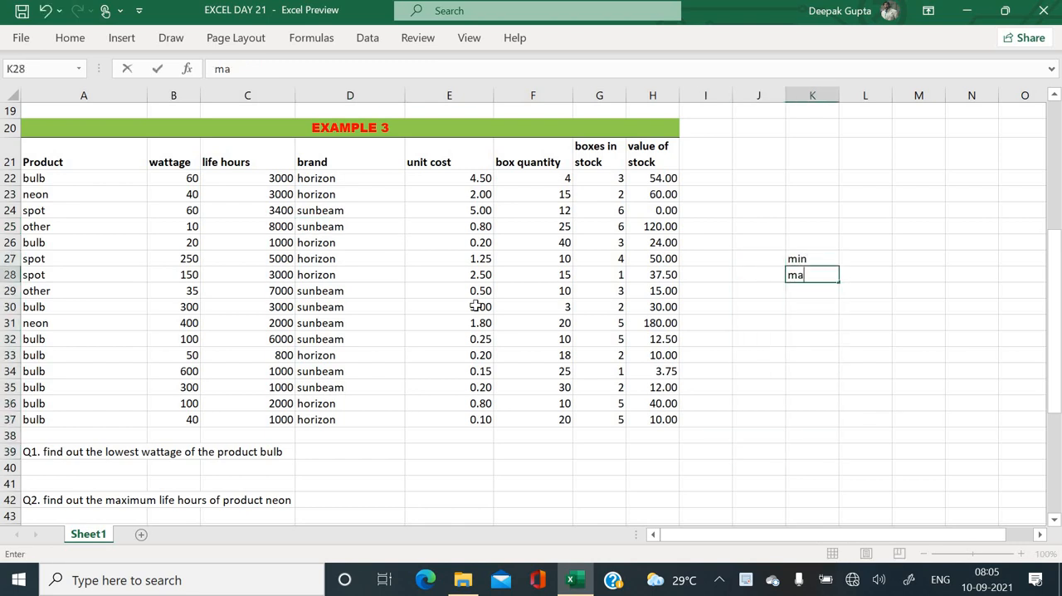
pyautogui.write('x')
pyautogui.press('Return')
pyautogui.write('avera')
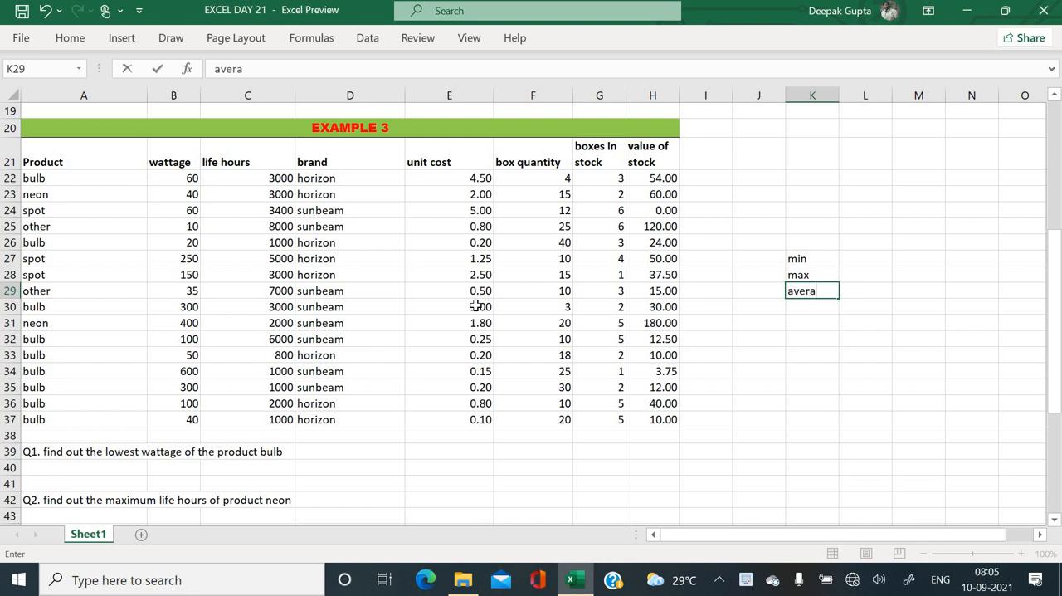
pyautogui.write('ge')
pyautogui.press('Return')
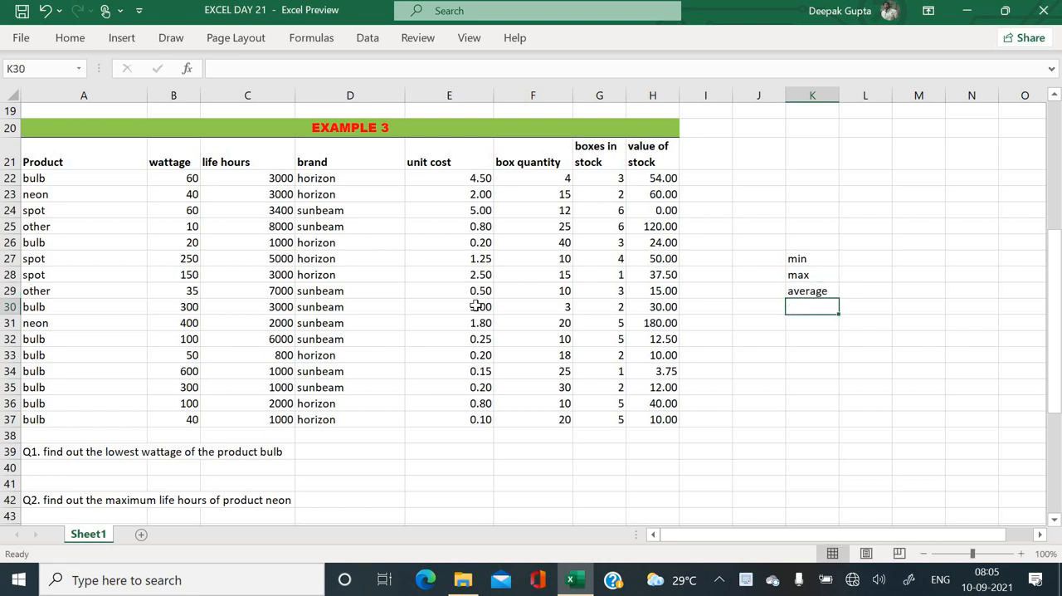
pyautogui.write('coun')
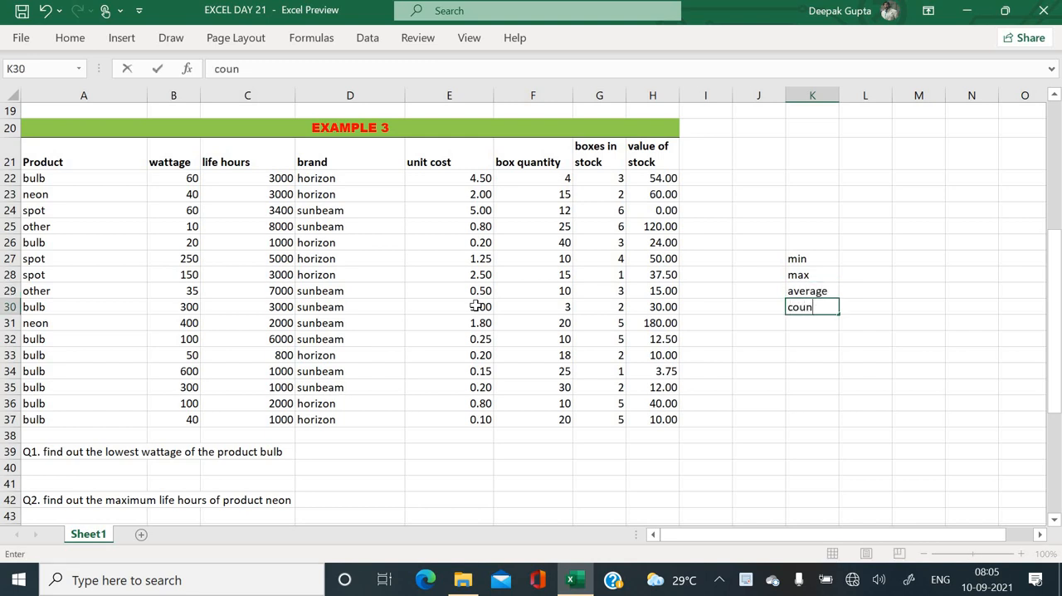
pyautogui.press('Return')
# - Enter dmin in L27 and use Flash Fill to complete the d-prefixed function names down to L30
pyautogui.press('Up')
pyautogui.press('Up')
pyautogui.press('Up')
pyautogui.press('Up')
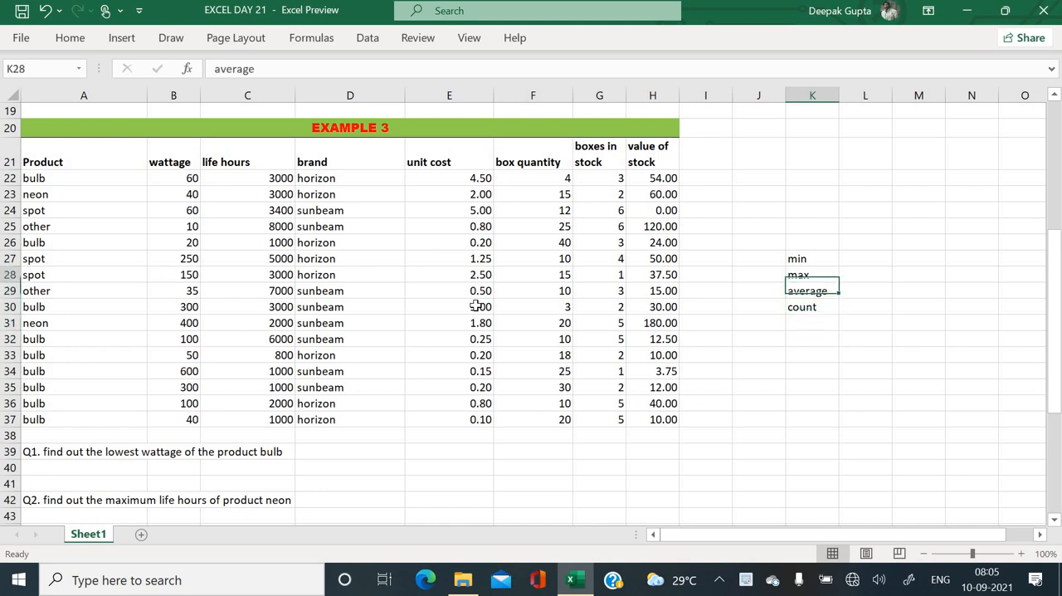
pyautogui.press('Right')
pyautogui.write('dmin')
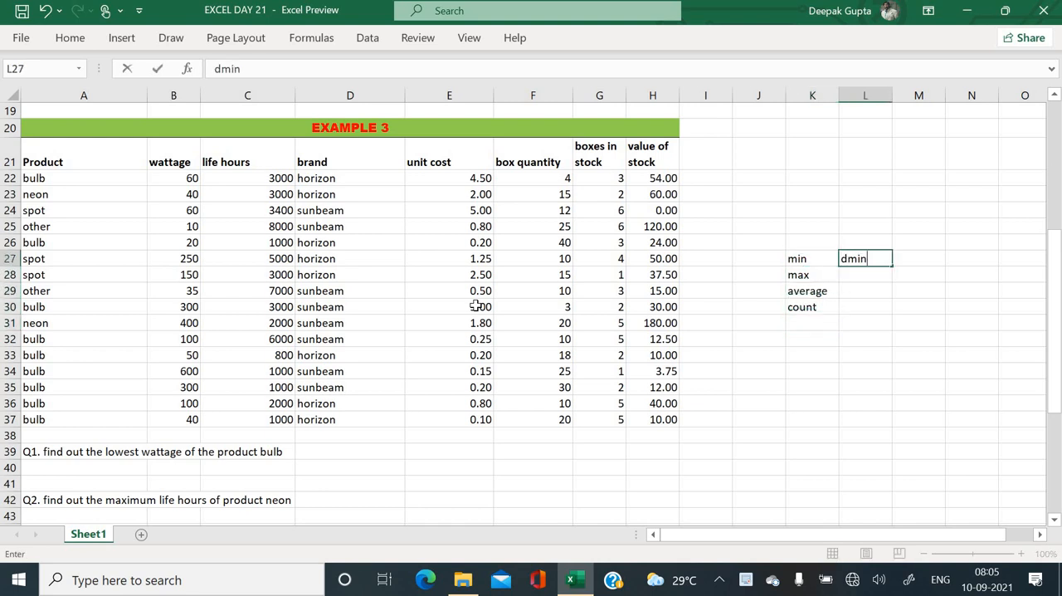
pyautogui.press('Return')
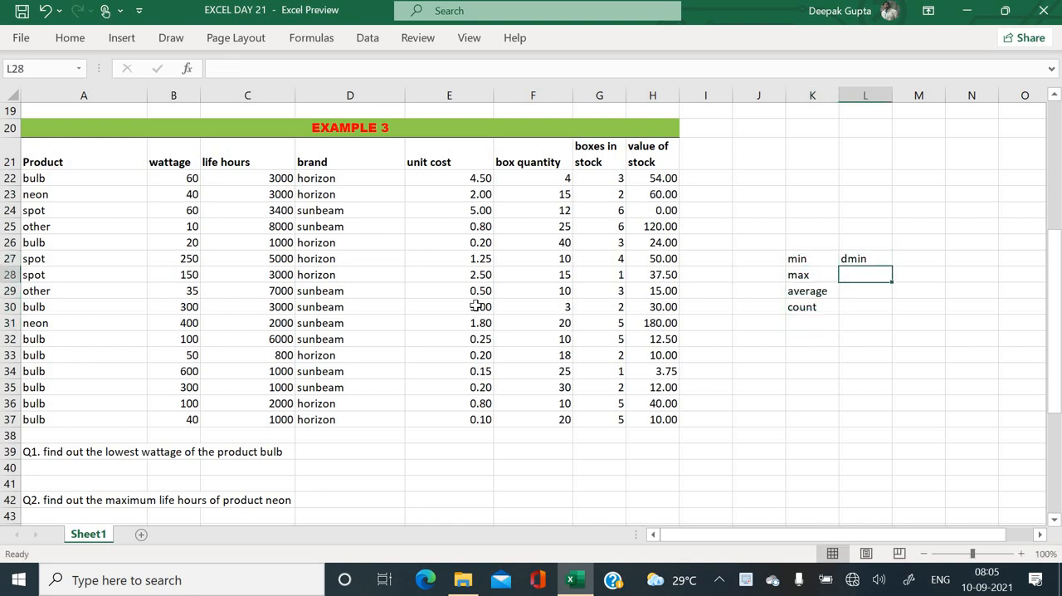
pyautogui.click(873, 260)
pyautogui.hotkey('shift', 'Down')
pyautogui.hotkey('shift', 'Down')
pyautogui.hotkey('shift', 'Down')
pyautogui.hotkey('ctrl', 'e')
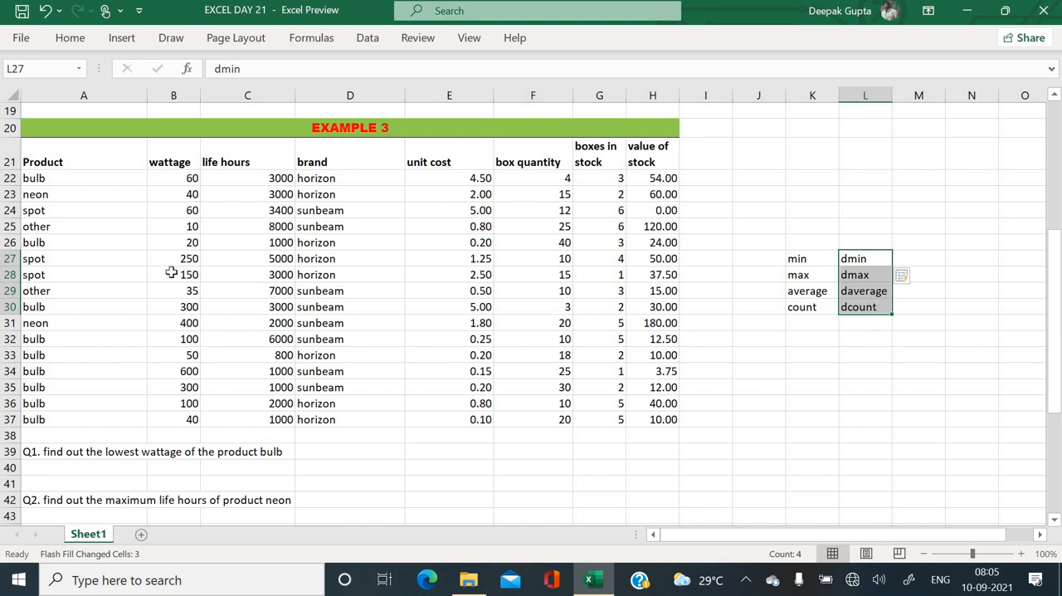
# - Examine the Example 3 table column by column and read question Q1 about the lowest bulb wattage
pyautogui.click(798, 261)
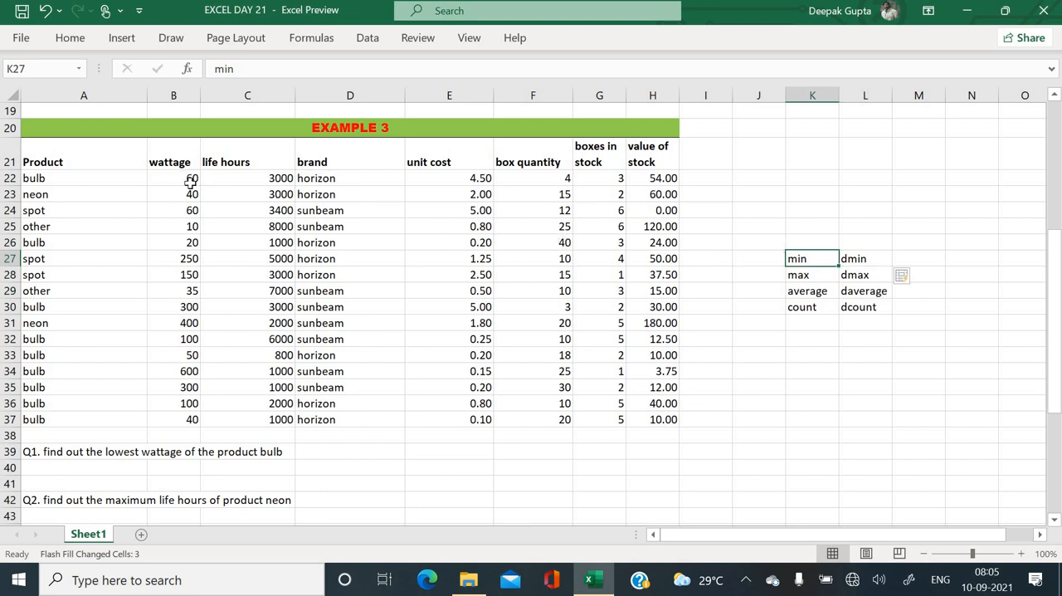
pyautogui.moveTo(159, 175); pyautogui.dragTo(158, 406)
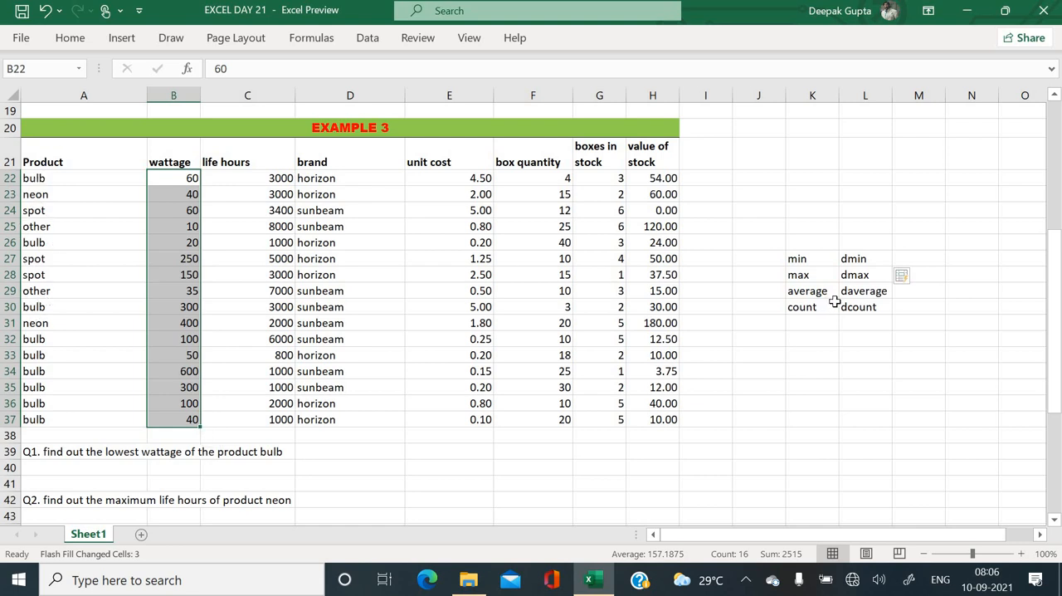
pyautogui.click(383, 381)
pyautogui.scroll(-1, 383, 381)
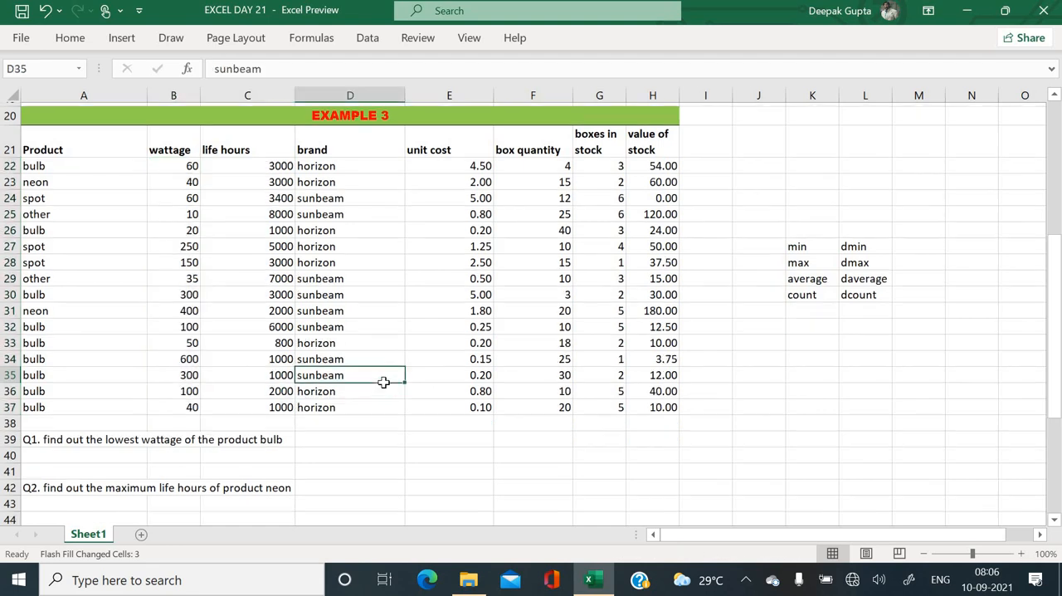
pyautogui.click(385, 388)
pyautogui.rightClick(386, 388)
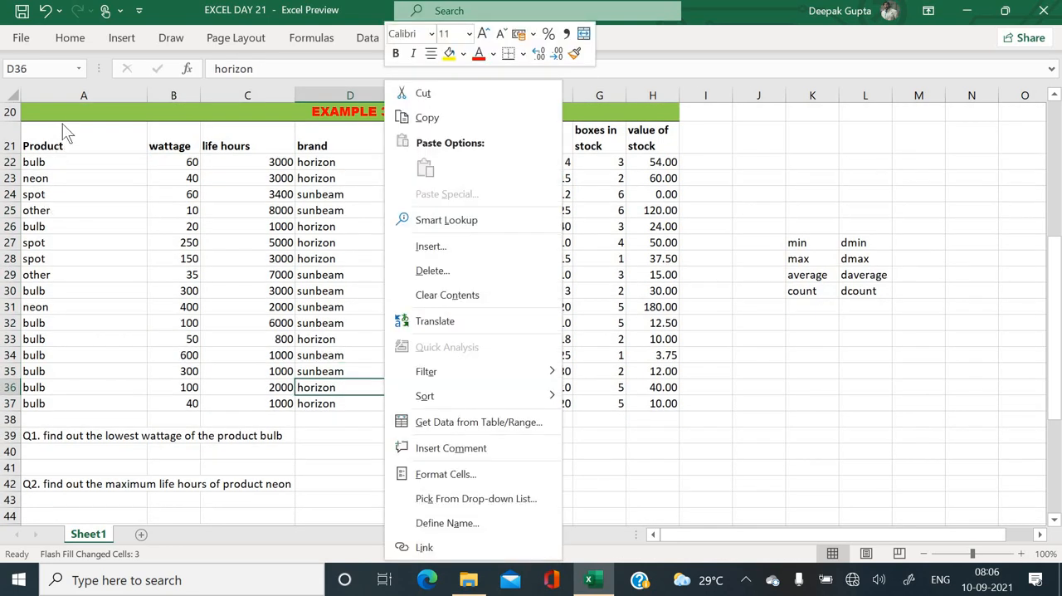
pyautogui.press('Escape')
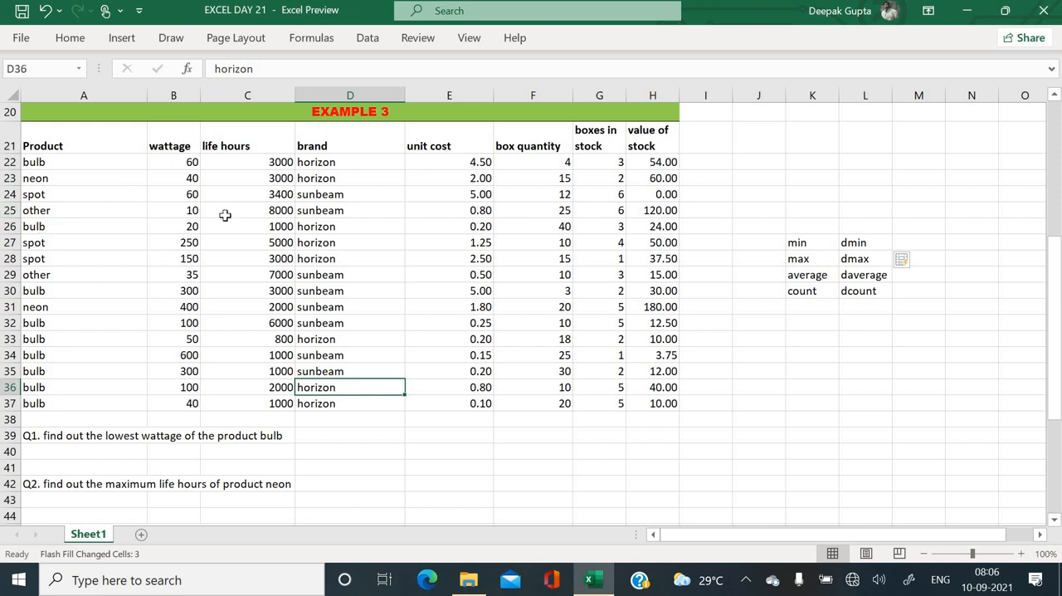
pyautogui.click(255, 167)
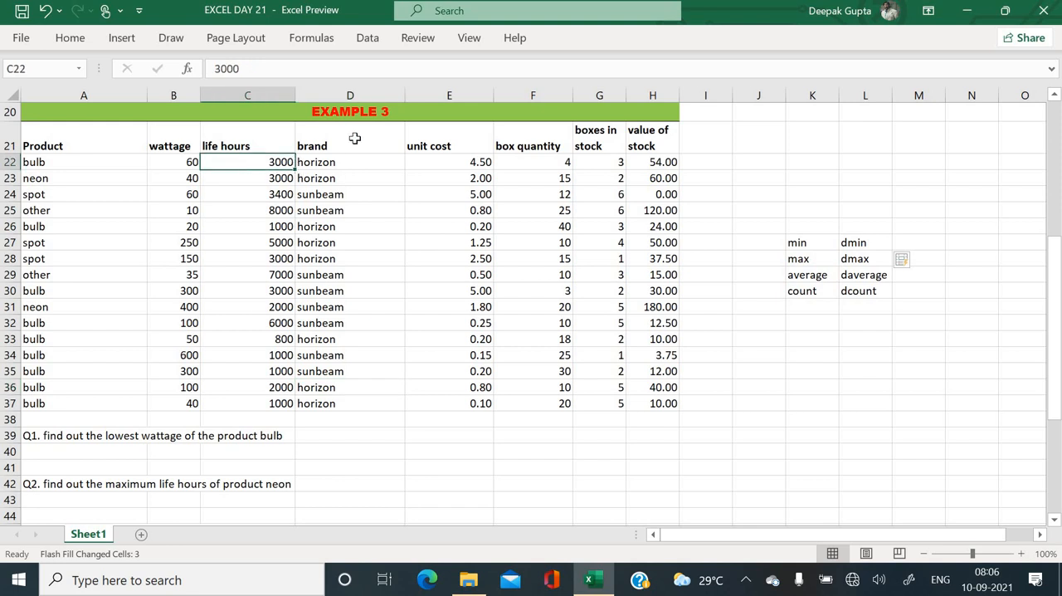
pyautogui.click(347, 169)
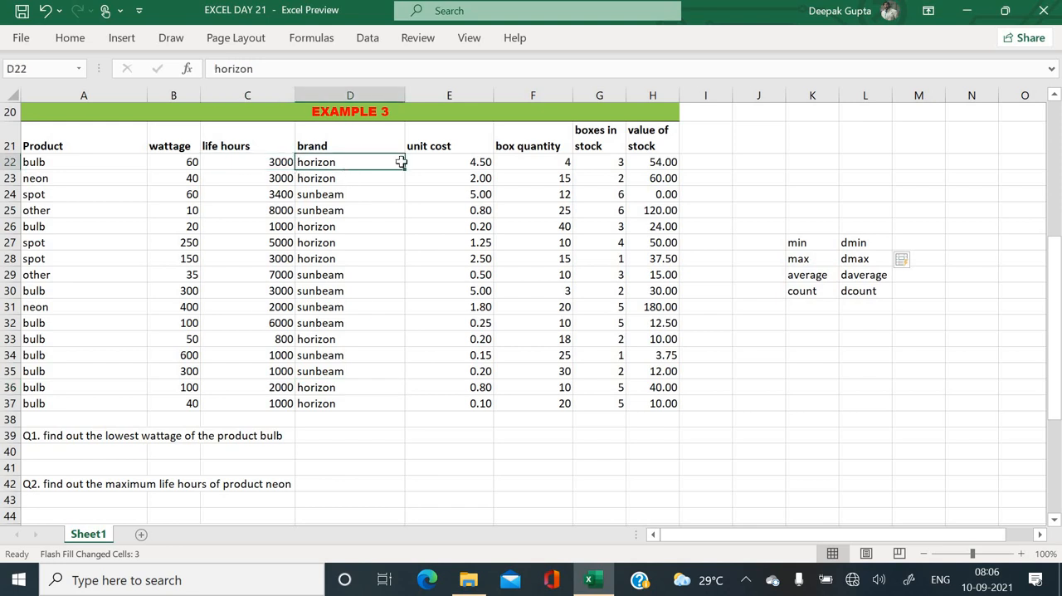
pyautogui.click(422, 162)
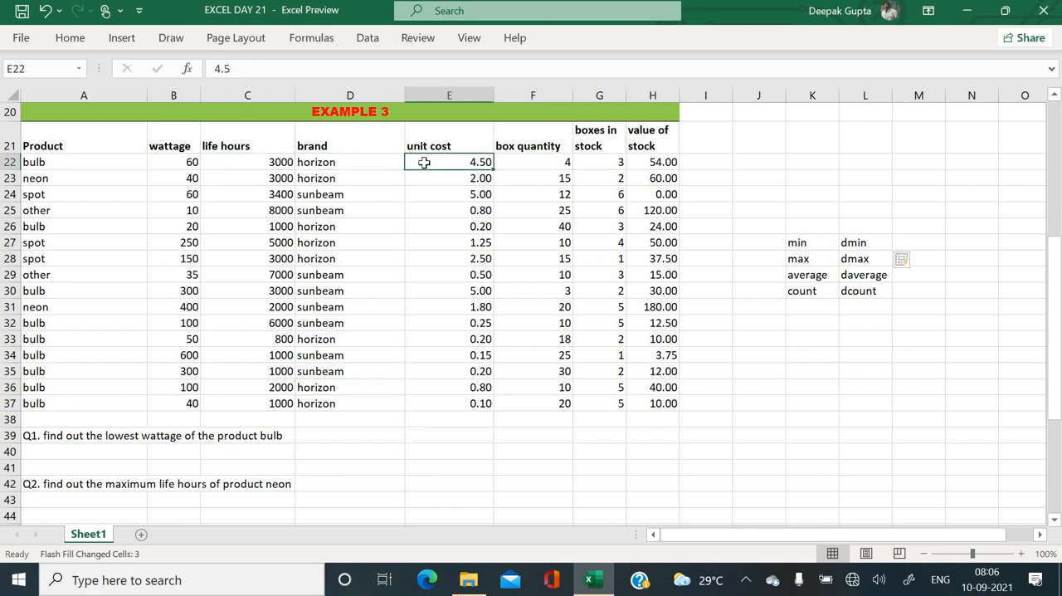
pyautogui.click(537, 159)
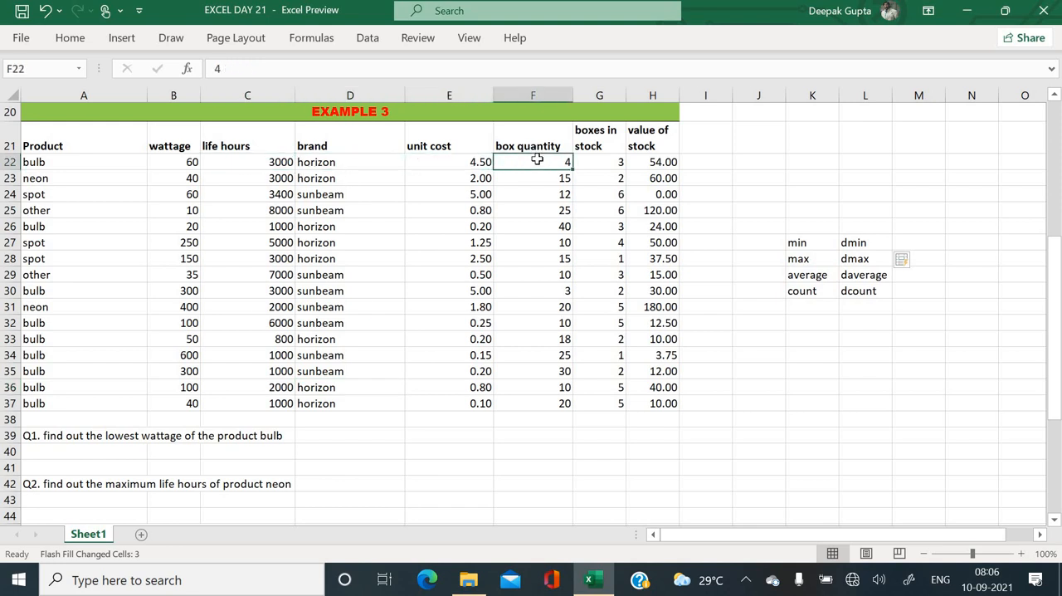
pyautogui.click(603, 163)
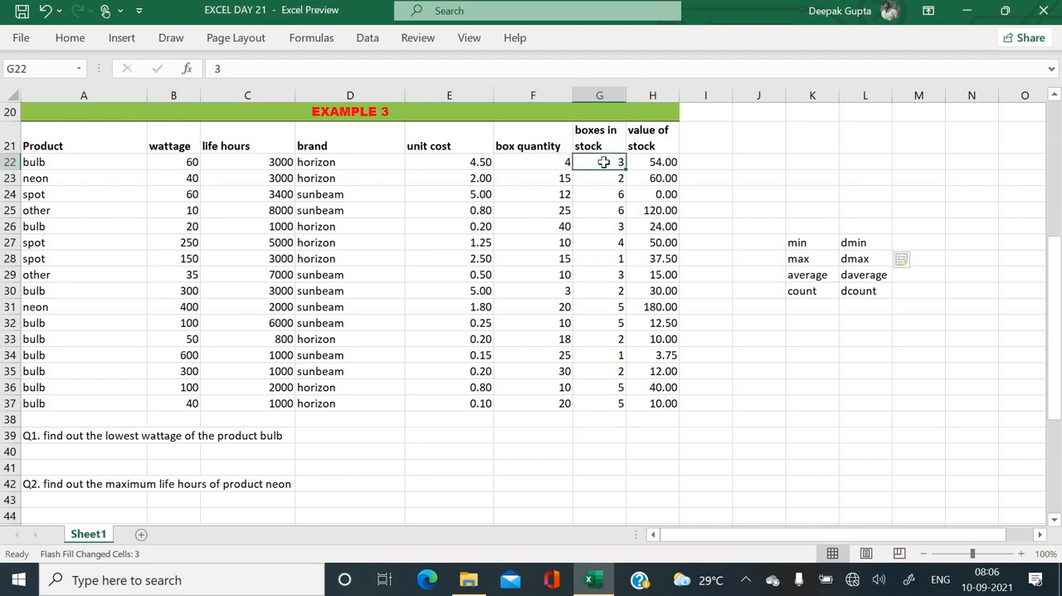
pyautogui.click(654, 144)
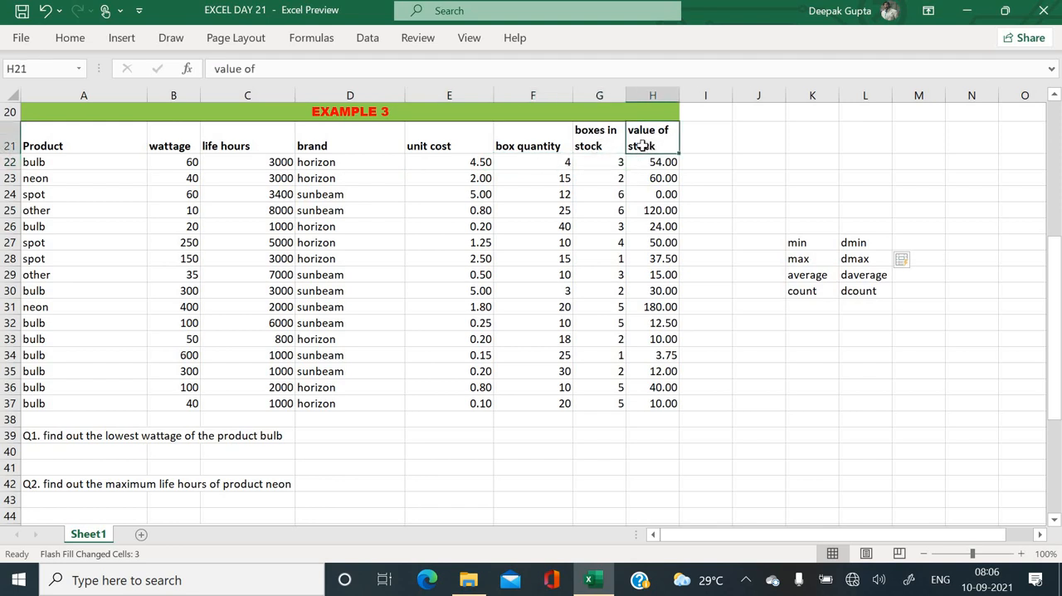
pyautogui.click(549, 164)
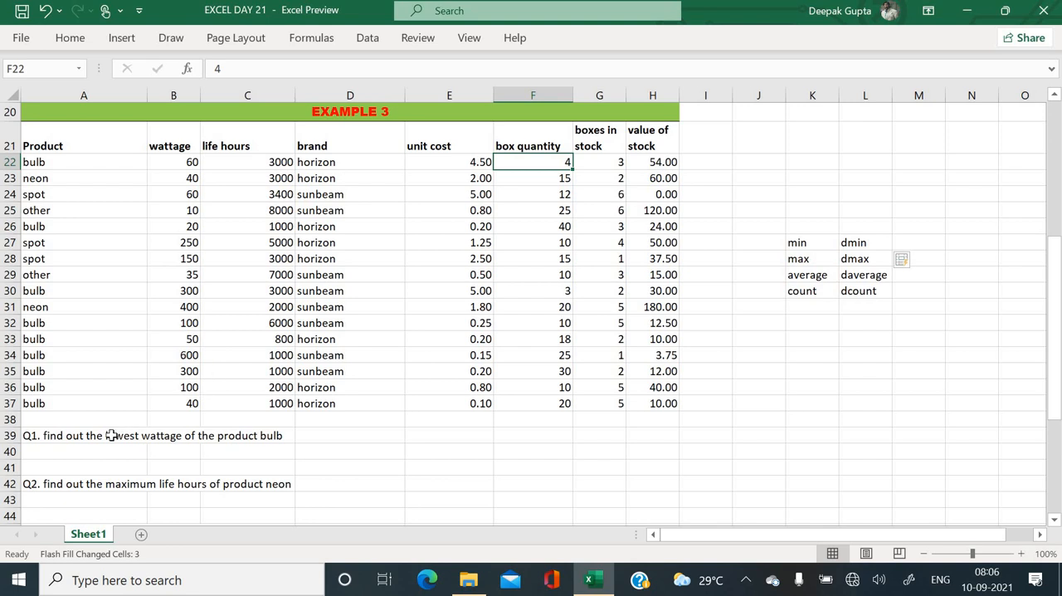
pyautogui.scroll(2, 189, 449)
pyautogui.click(188, 448)
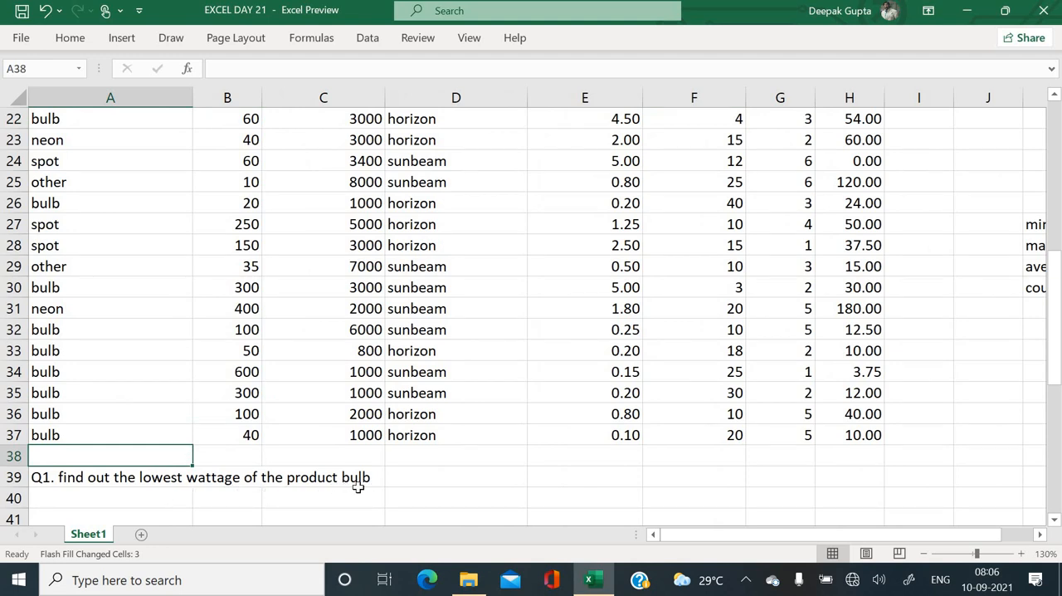
pyautogui.scroll(2, 357, 487)
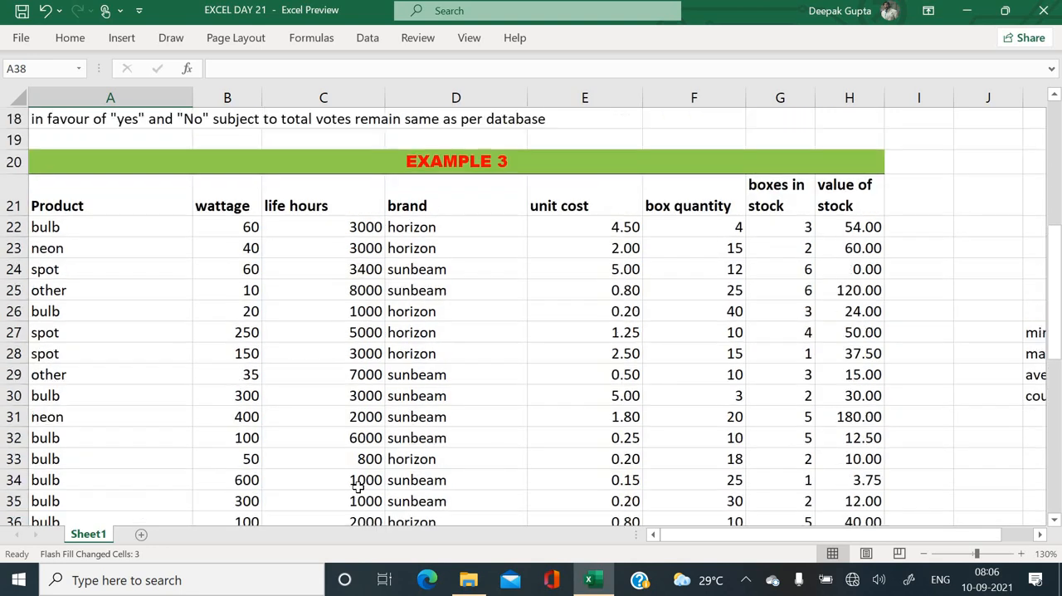
pyautogui.scroll(-1, 326, 409)
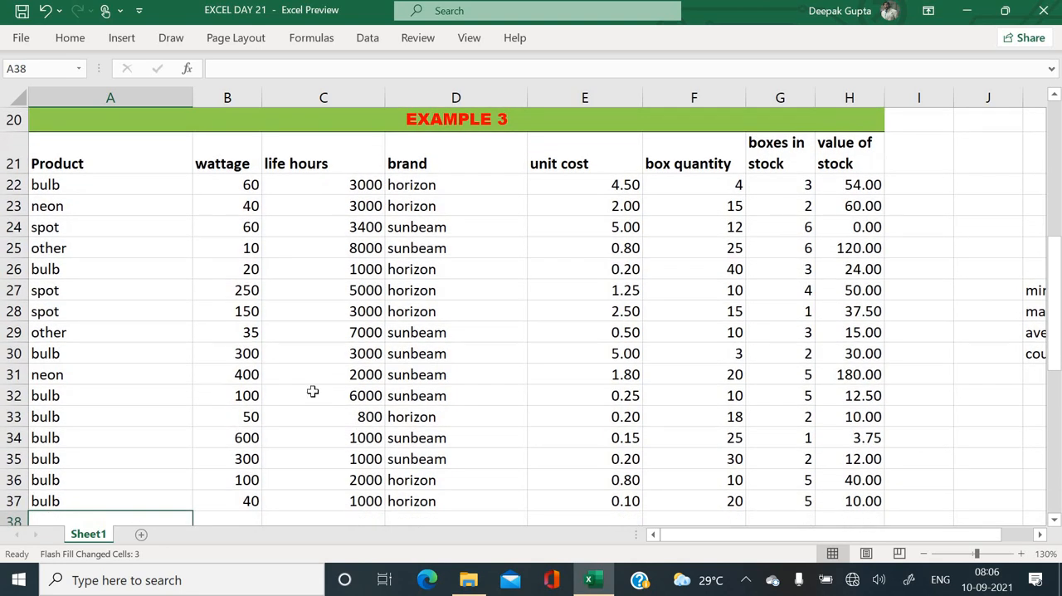
pyautogui.scroll(-2, 312, 392)
pyautogui.keyDown('ctrl'); pyautogui.scroll(-2, 312, 392); pyautogui.keyUp('ctrl')
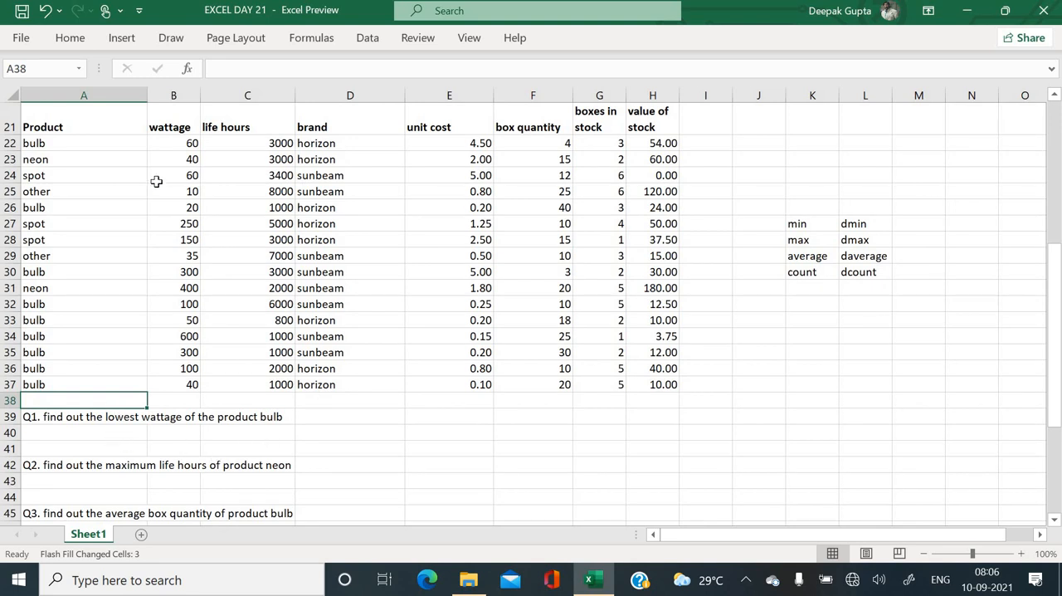
# - Build the Q1 criteria range by copying the Product heading into A40 and the bulb entry into A41
pyautogui.click(121, 124)
pyautogui.hotkey('ctrl', 'c')
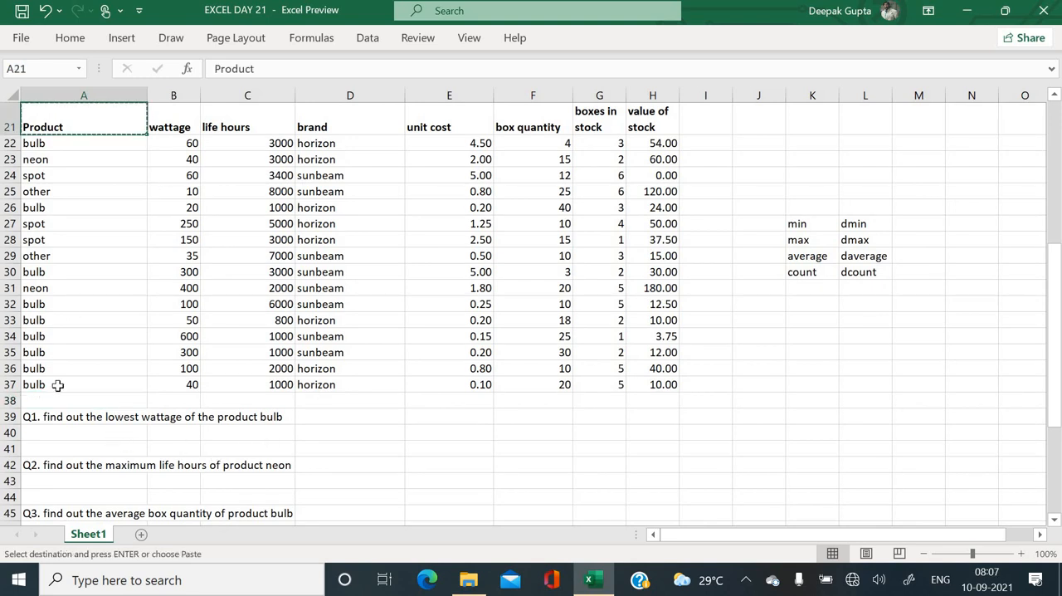
pyautogui.click(54, 433)
pyautogui.hotkey('ctrl', 'v')
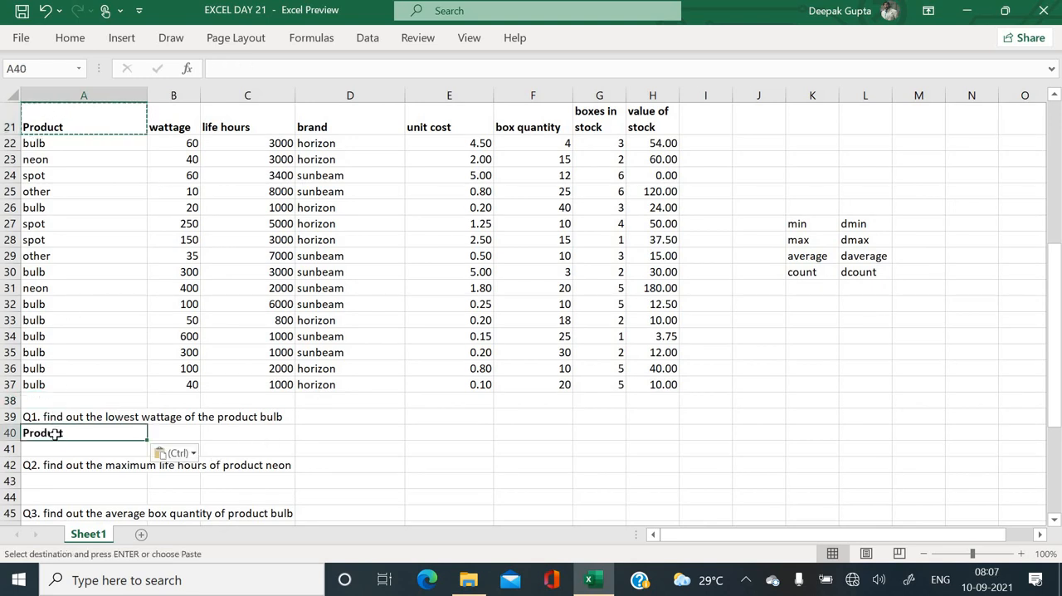
pyautogui.click(40, 385)
pyautogui.hotkey('ctrl', 'c')
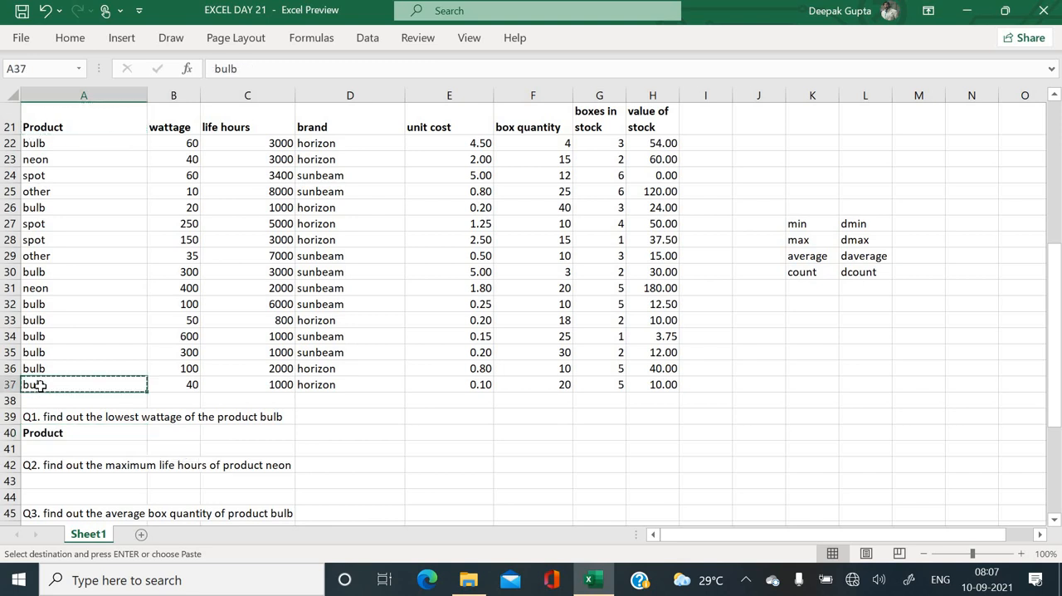
pyautogui.click(50, 449)
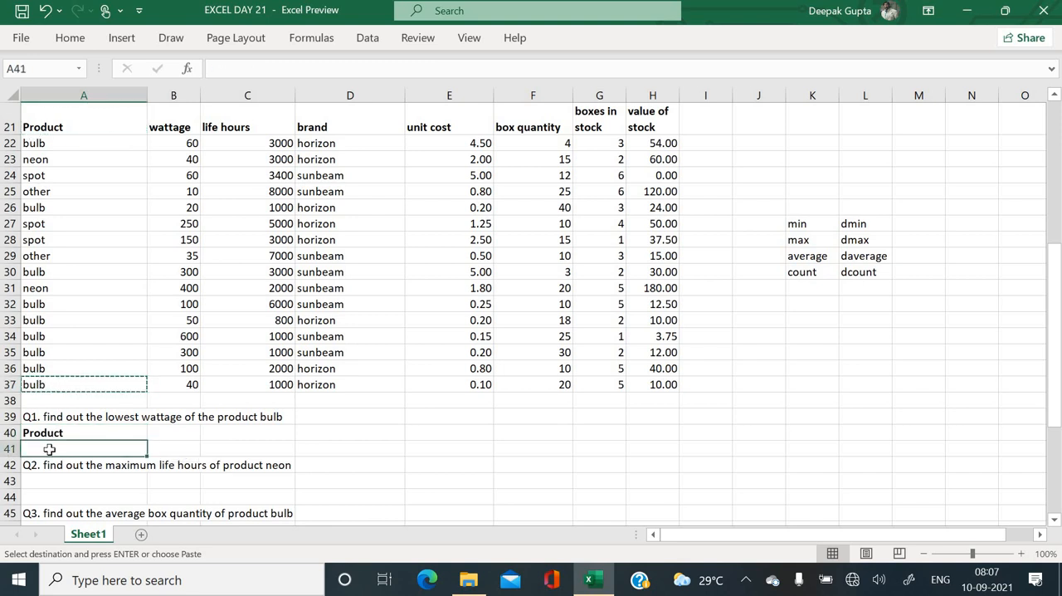
pyautogui.hotkey('ctrl', 'v')
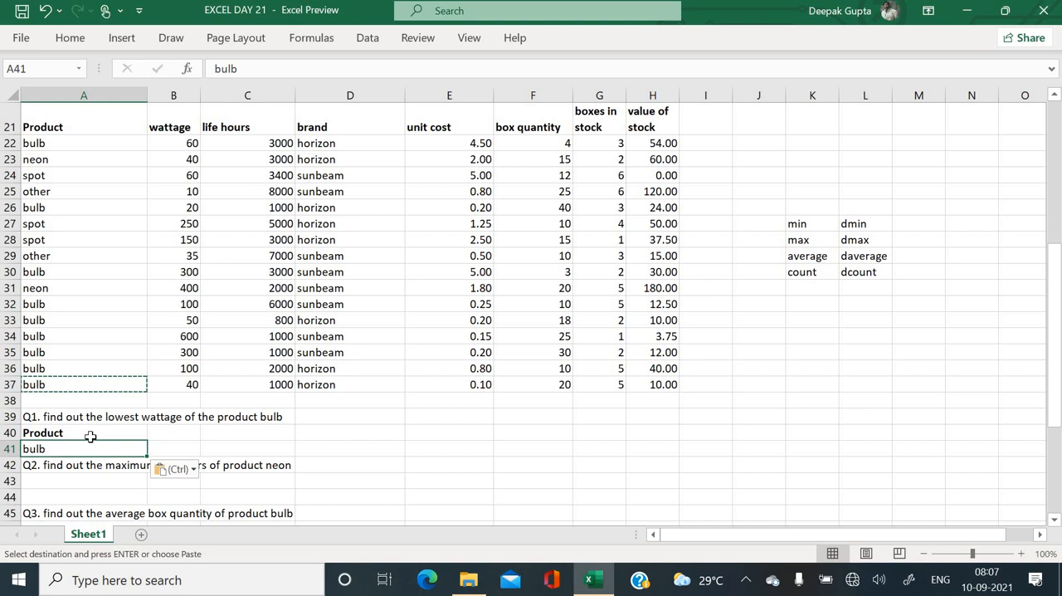
# - Answer Q1 in B41 with a DMIN formula using database A21:H37, the wattage field B21 and criteria A40:A41
pyautogui.click(191, 432)
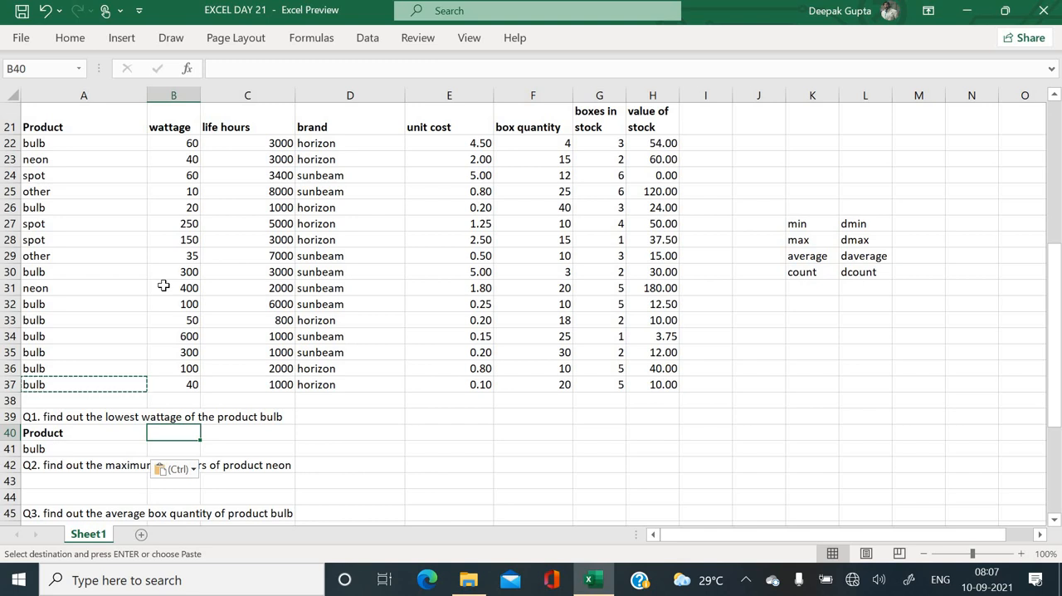
pyautogui.press('Down')
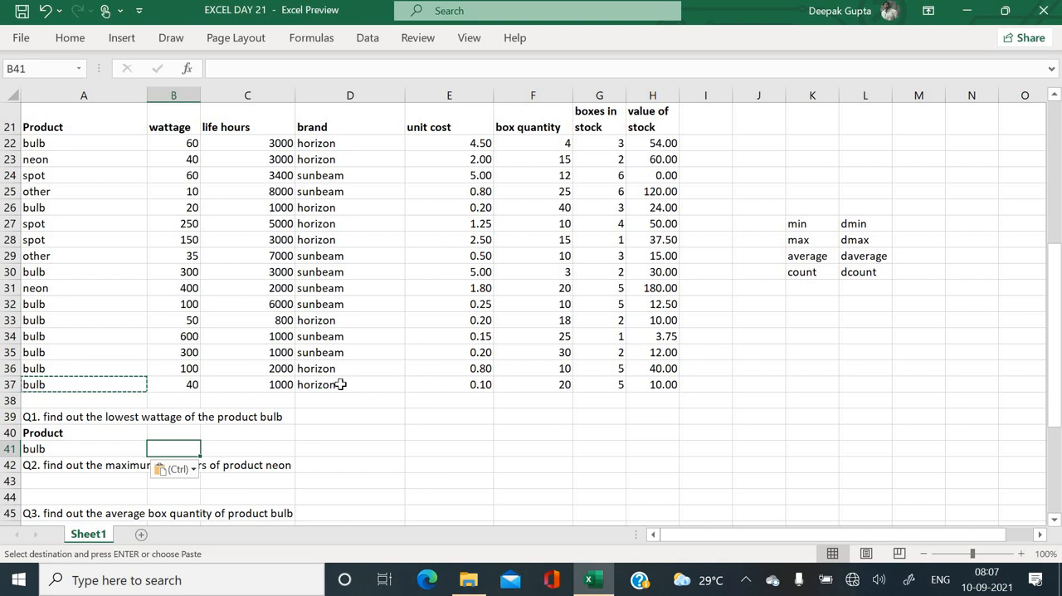
pyautogui.write('=dmin')
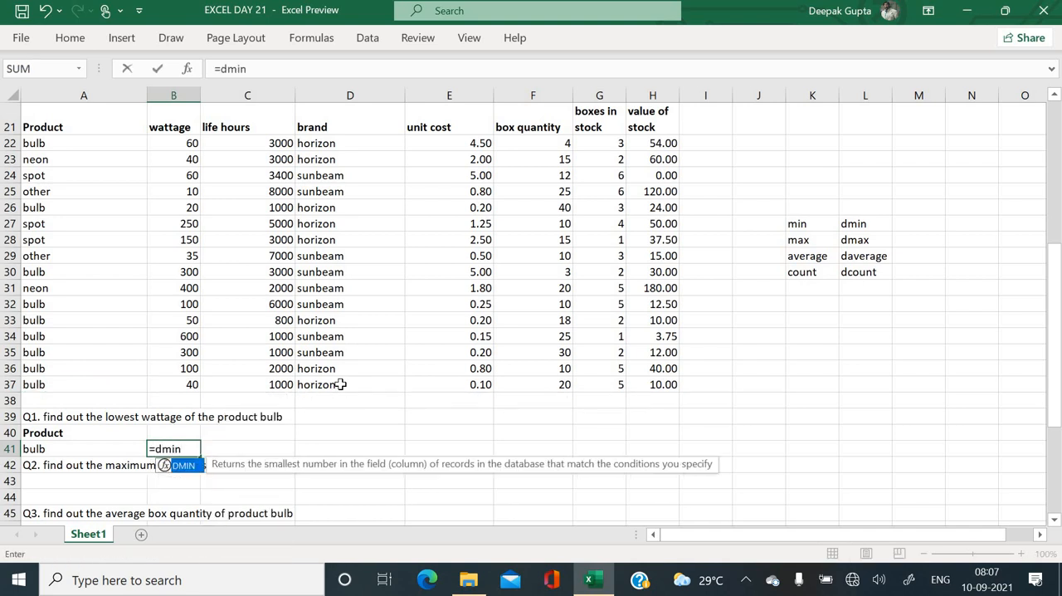
pyautogui.write('(')
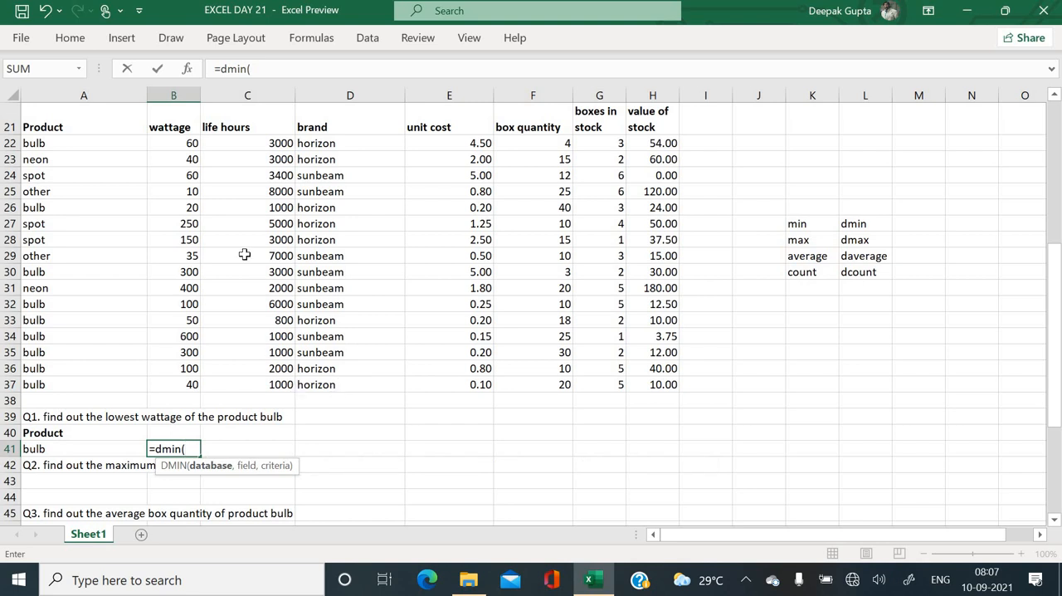
pyautogui.moveTo(102, 127); pyautogui.dragTo(664, 386)
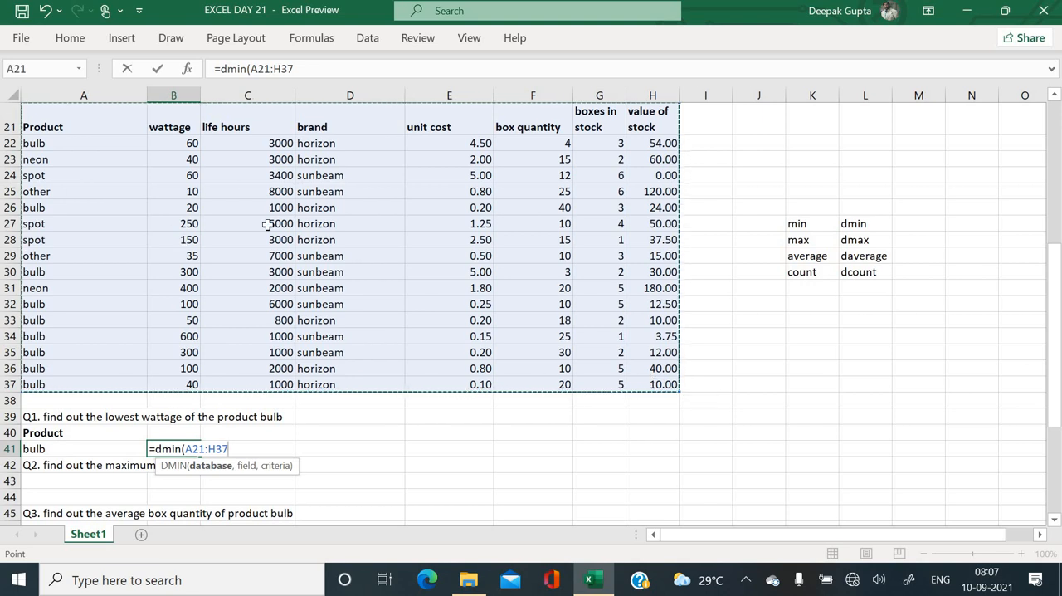
pyautogui.write(',')
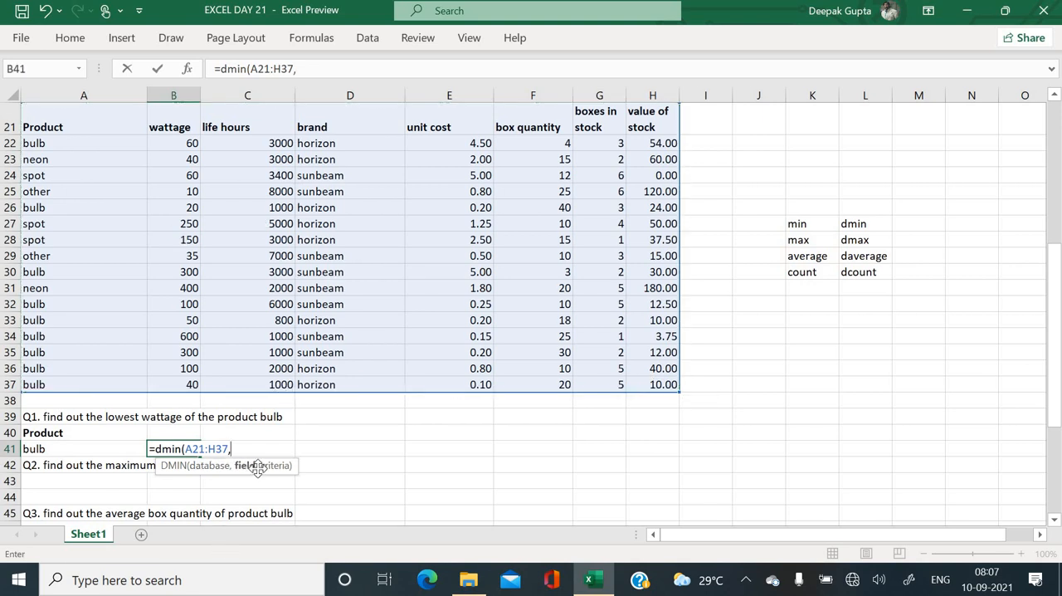
pyautogui.click(175, 124)
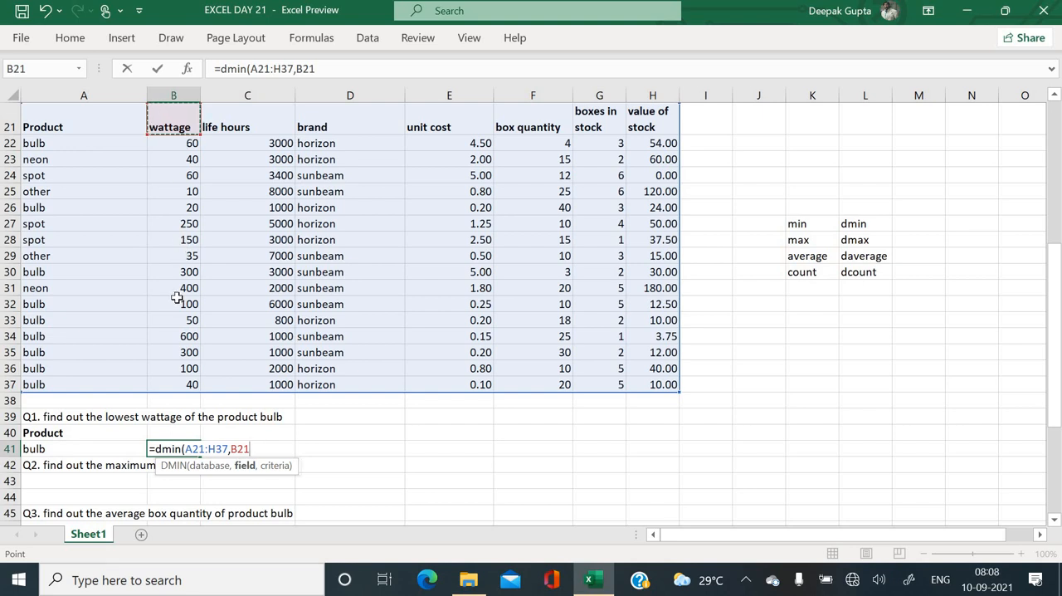
pyautogui.write(',')
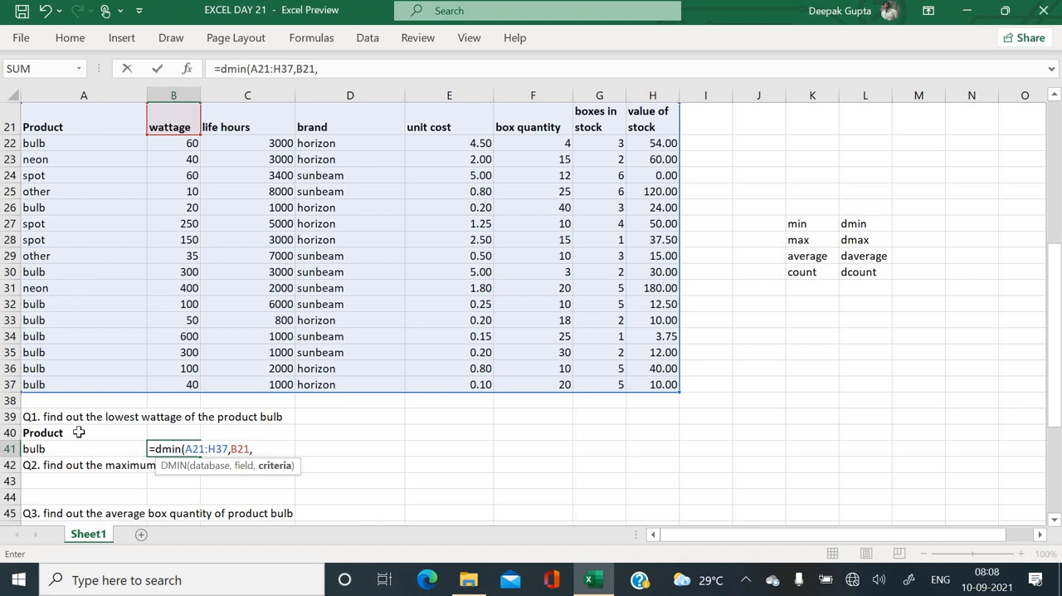
pyautogui.moveTo(79, 433); pyautogui.dragTo(76, 448)
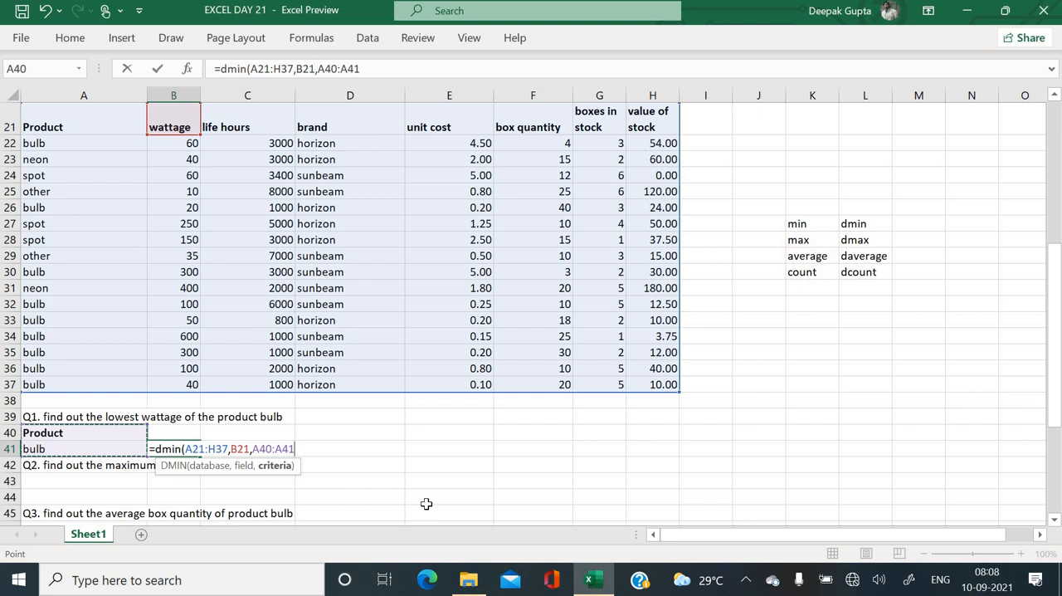
pyautogui.press('Return')
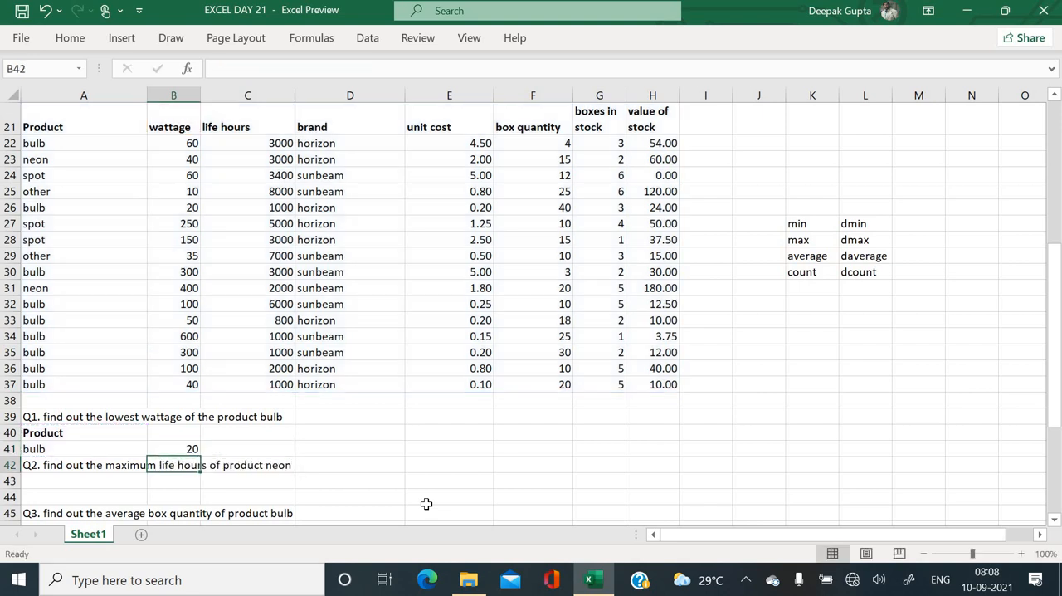
pyautogui.click(187, 449)
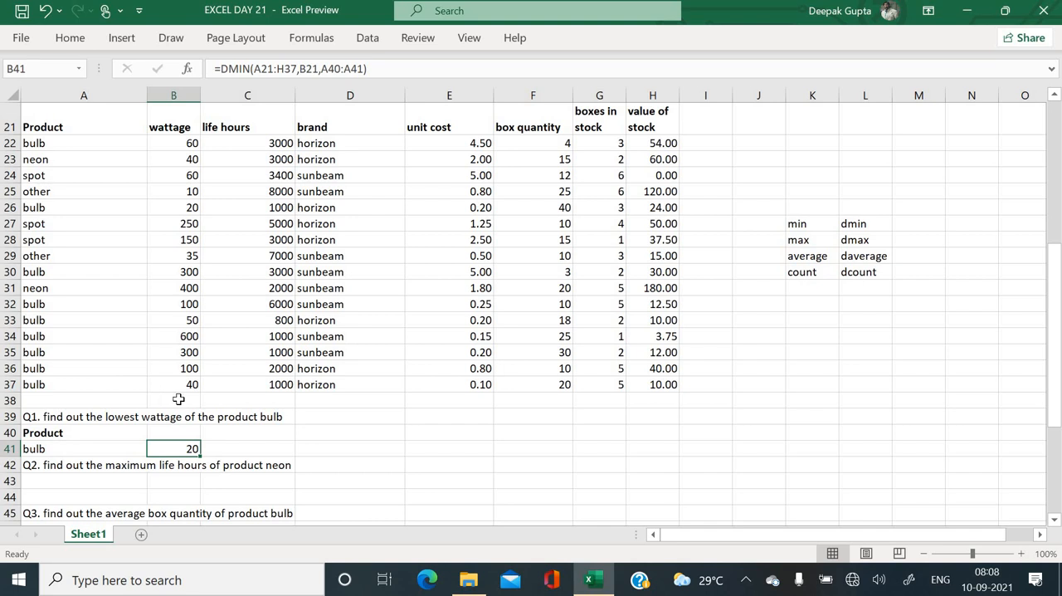
# - Locate the neon entries for Q2 and copy the Product heading from A40 into A43 below the question
pyautogui.scroll(-1, 152, 445)
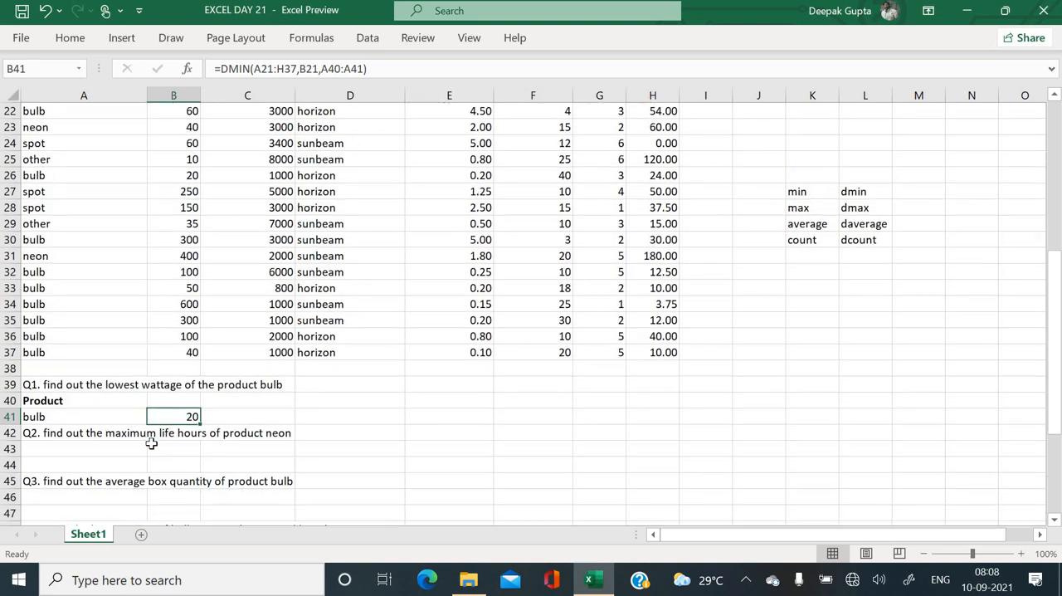
pyautogui.scroll(1, 242, 448)
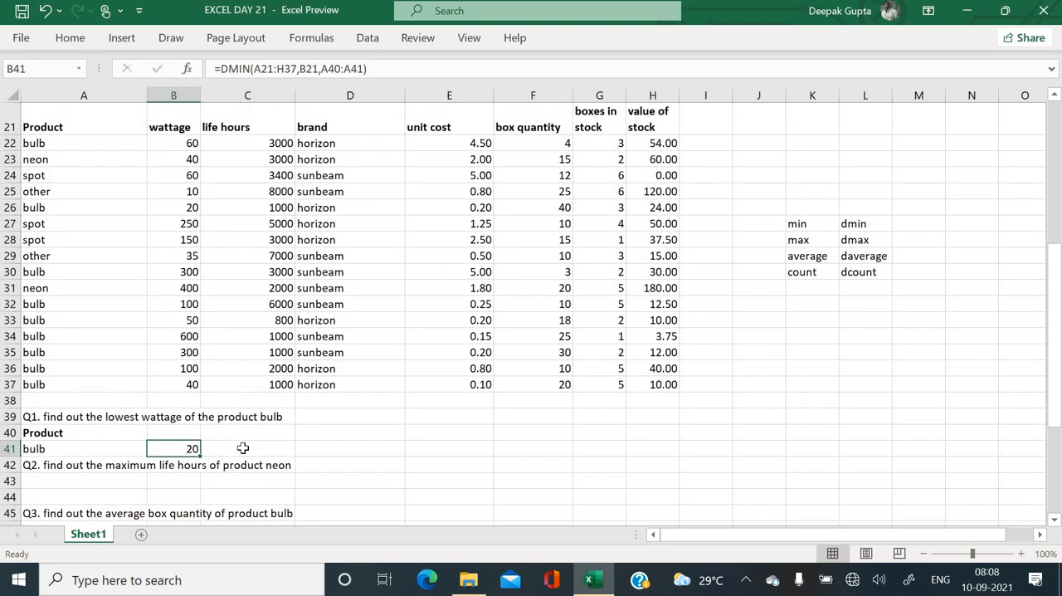
pyautogui.click(52, 158)
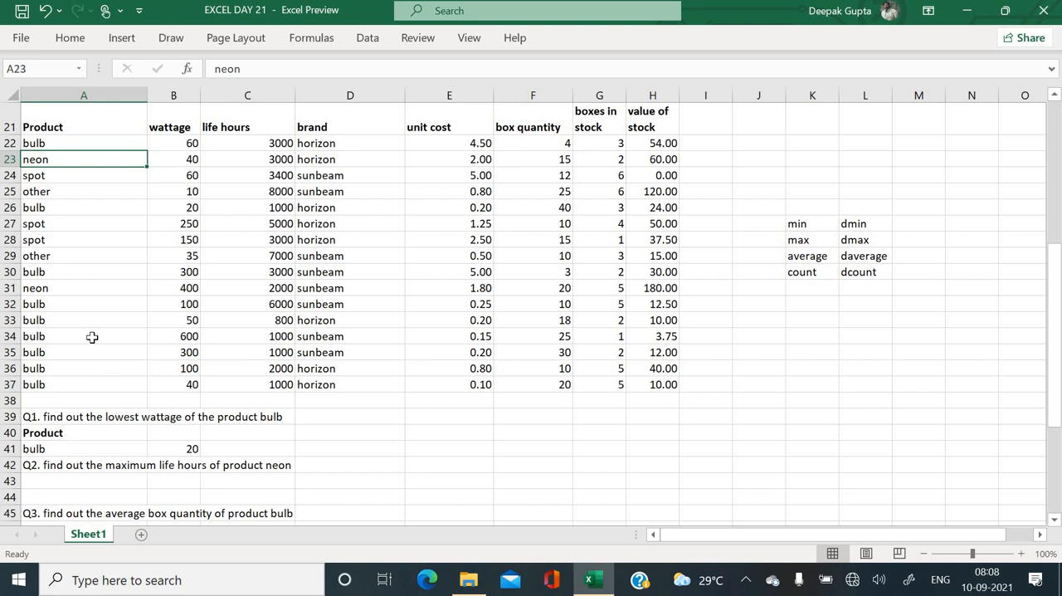
pyautogui.click(59, 289)
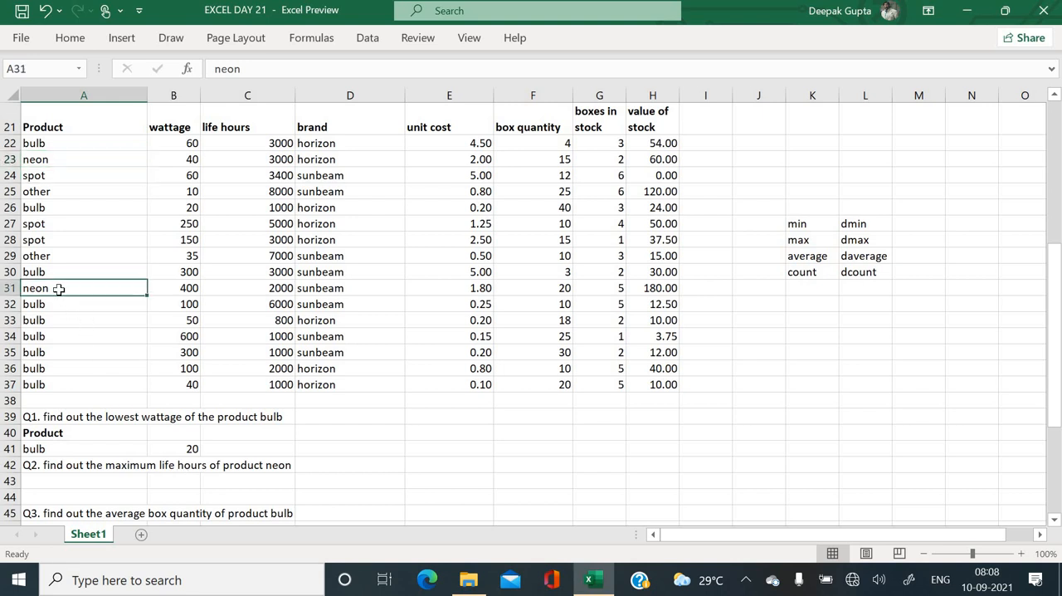
pyautogui.click(100, 482)
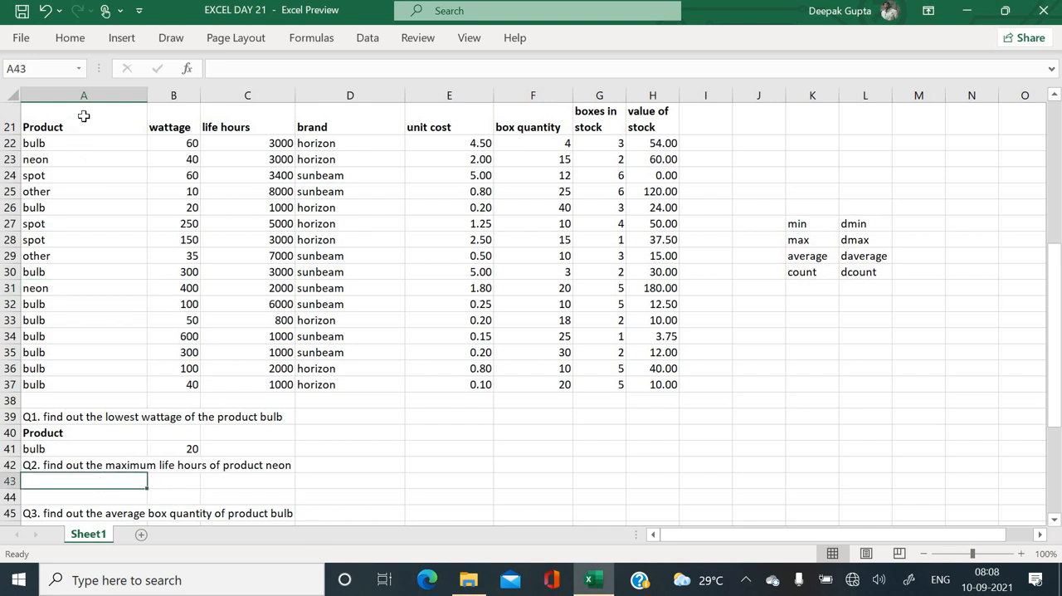
pyautogui.click(91, 428)
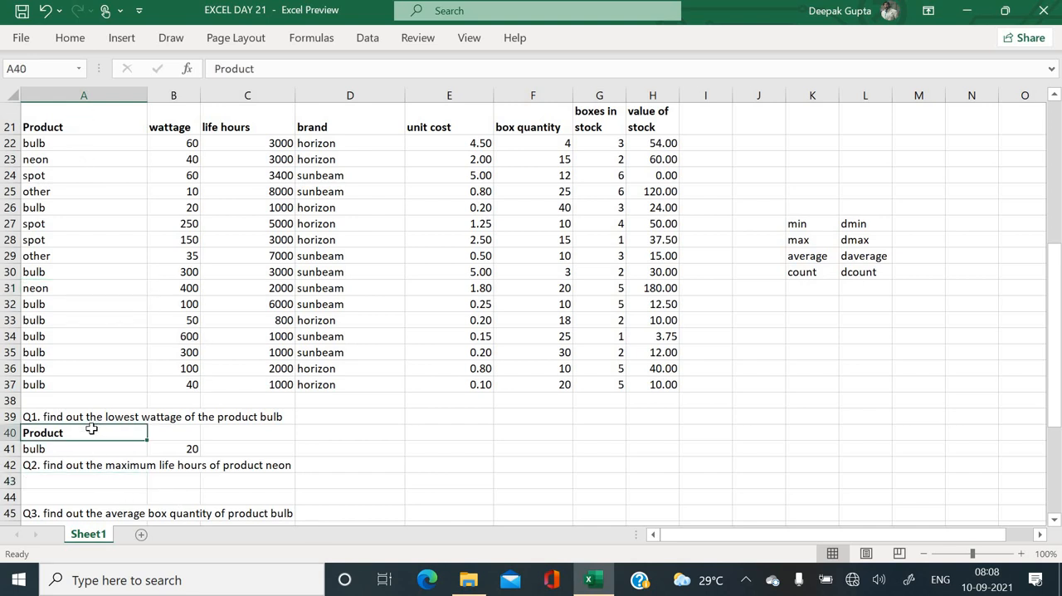
pyautogui.hotkey('ctrl', 'c')
pyautogui.click(82, 480)
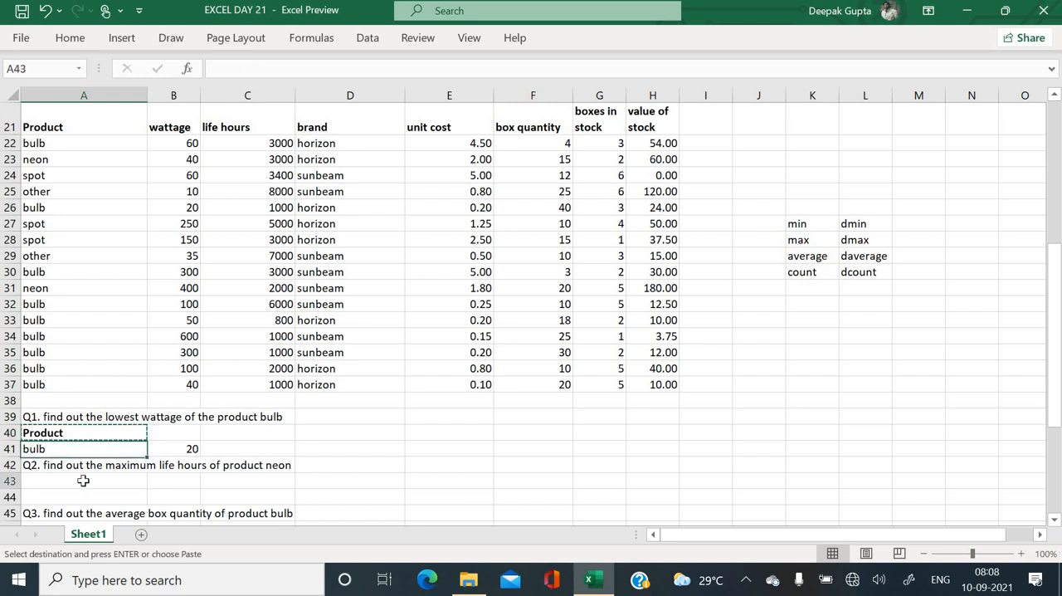
pyautogui.hotkey('ctrl', 'v')
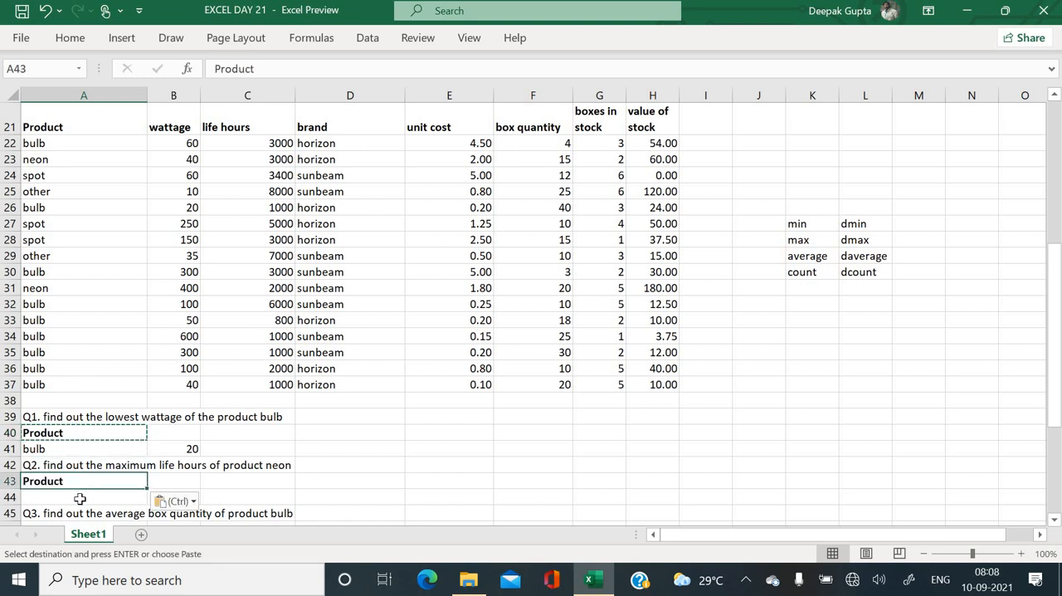
# - Copy the neon entry from A31 into A44 to complete the Q2 criteria range
pyautogui.click(78, 497)
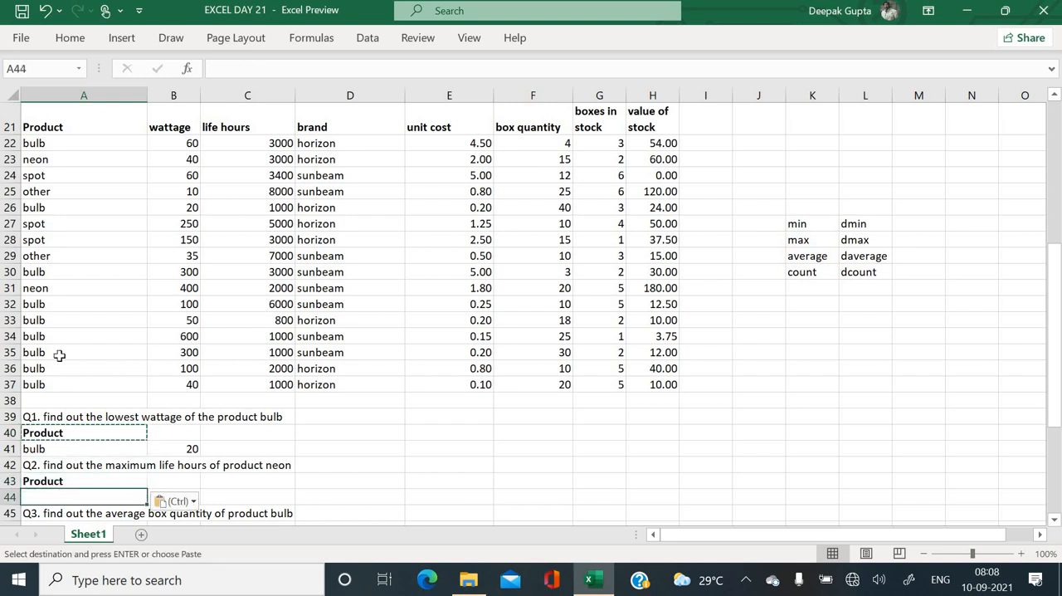
pyautogui.click(51, 287)
pyautogui.hotkey('ctrl', 'c')
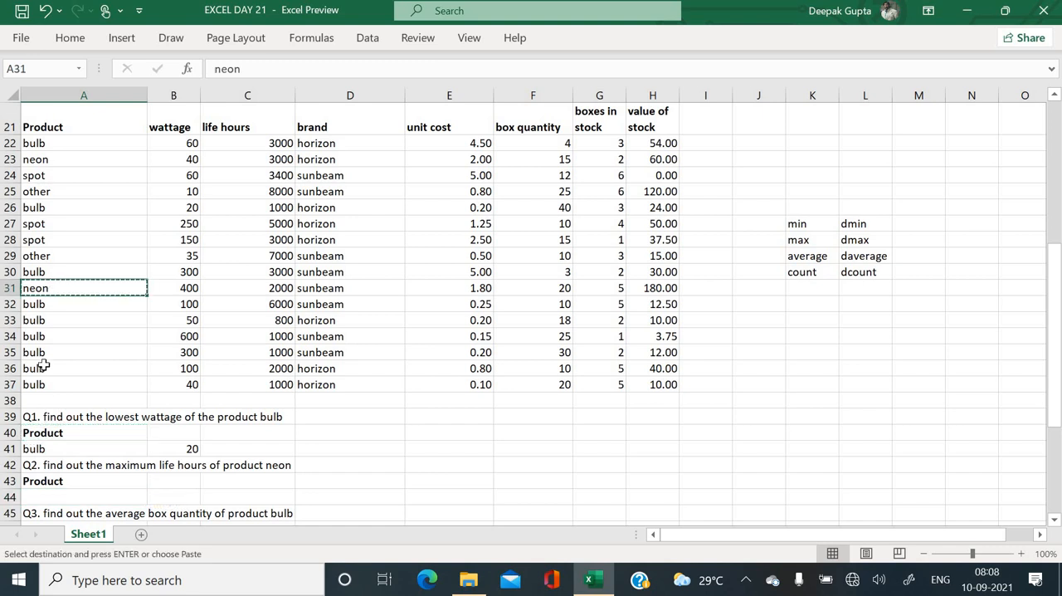
pyautogui.click(54, 496)
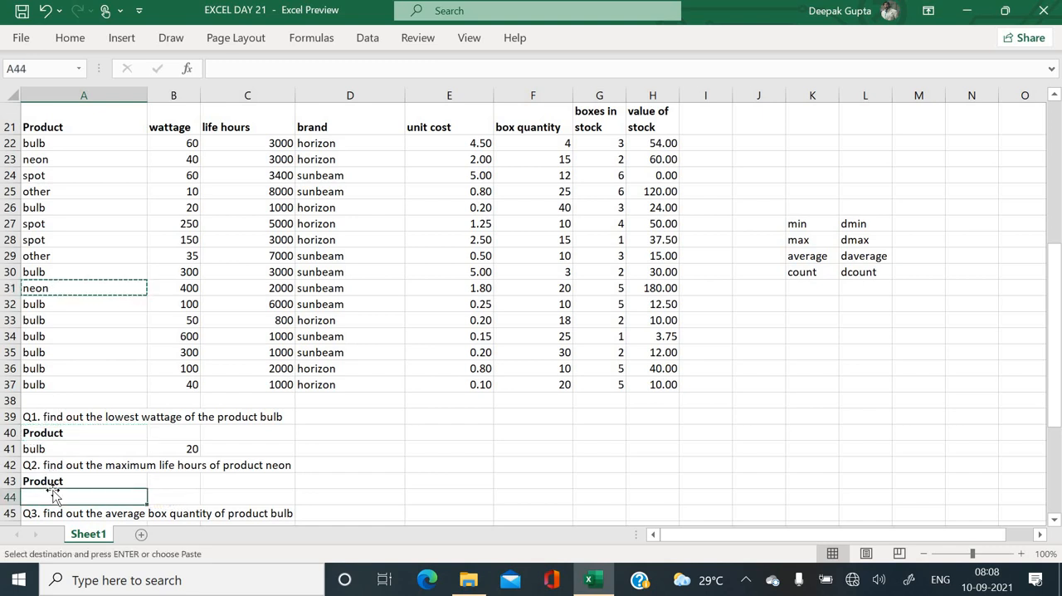
pyautogui.hotkey('ctrl', 'v')
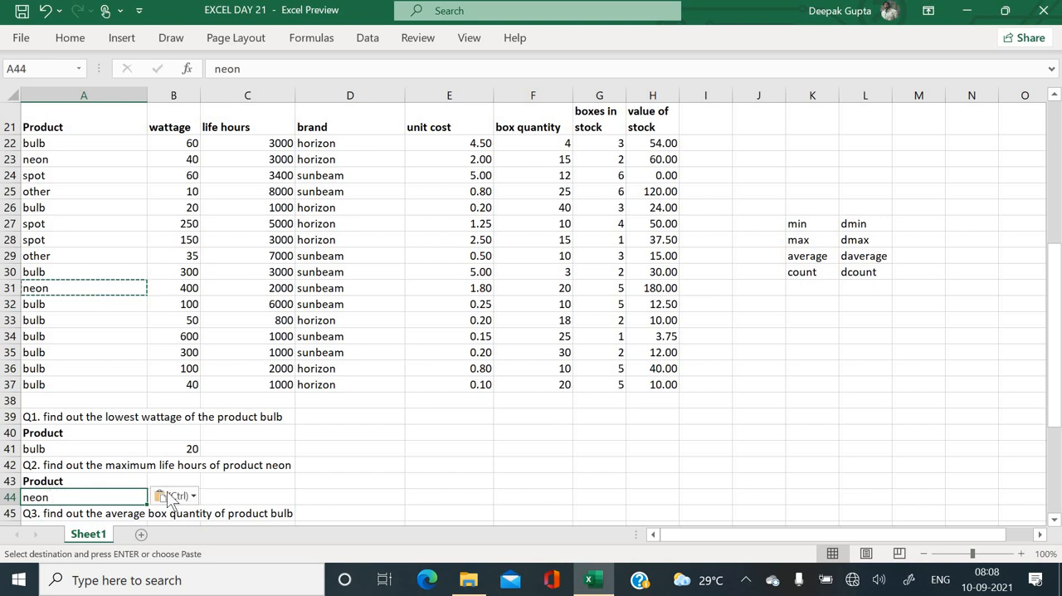
# - Answer Q2 in B44 with a DMAX formula using database A21:H37, the life hours field C21 and criteria A43:A44
pyautogui.click(215, 486)
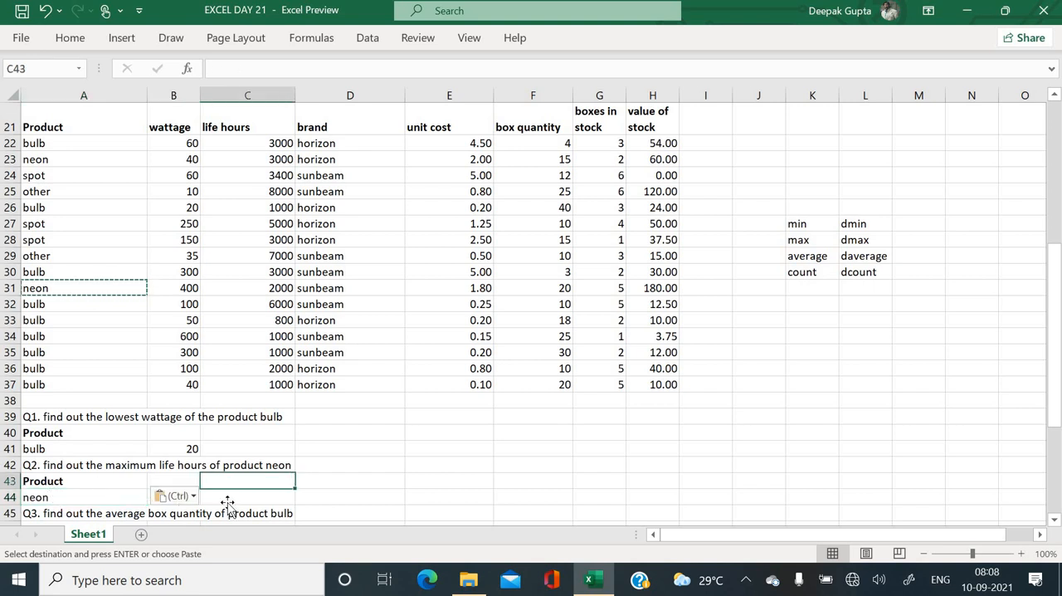
pyautogui.click(227, 501)
pyautogui.press('Left')
pyautogui.write('=')
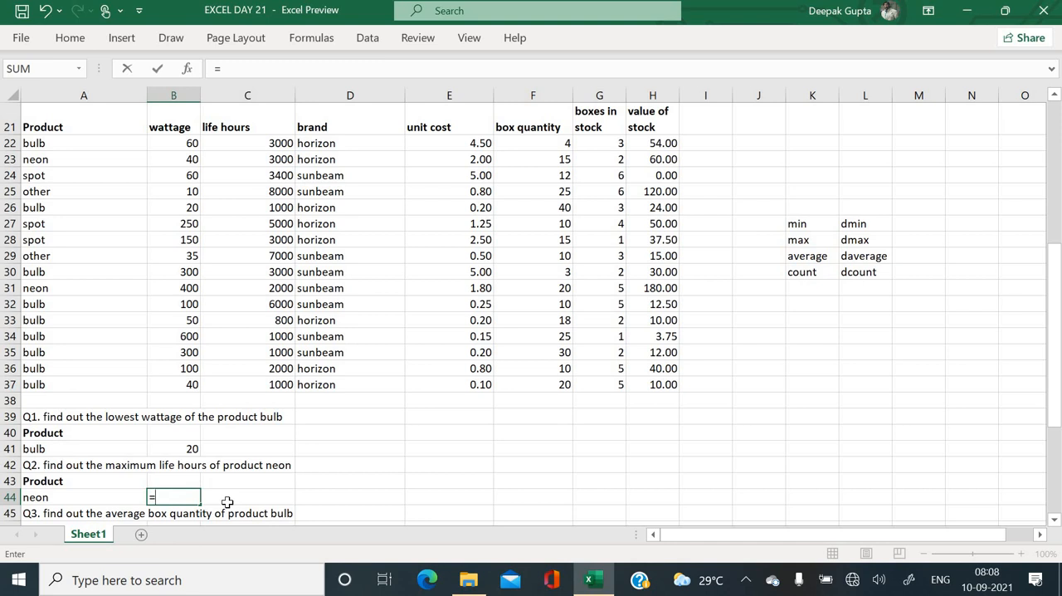
pyautogui.write('dma')
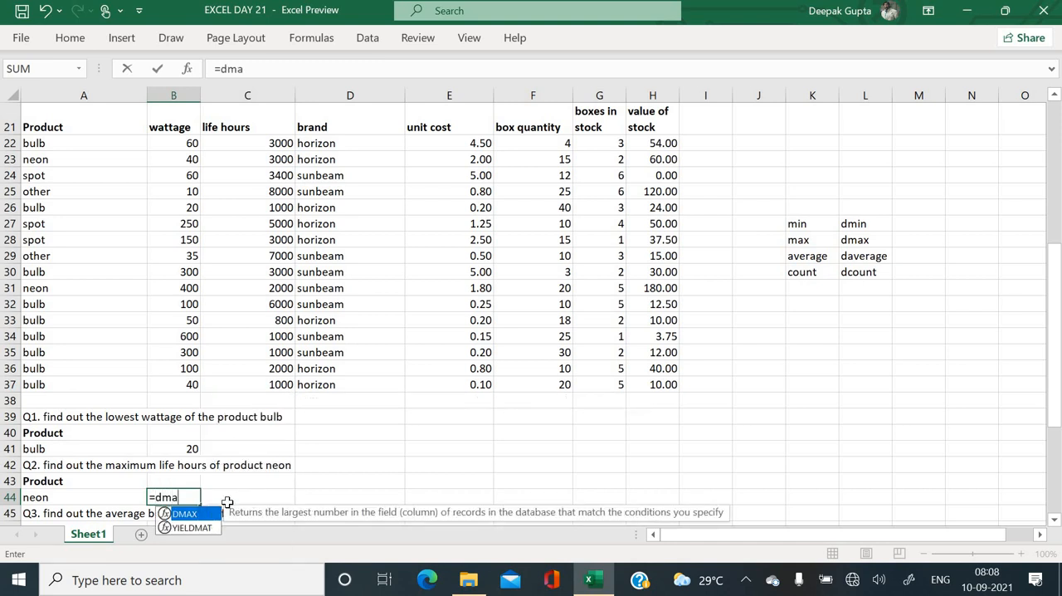
pyautogui.write('x(')
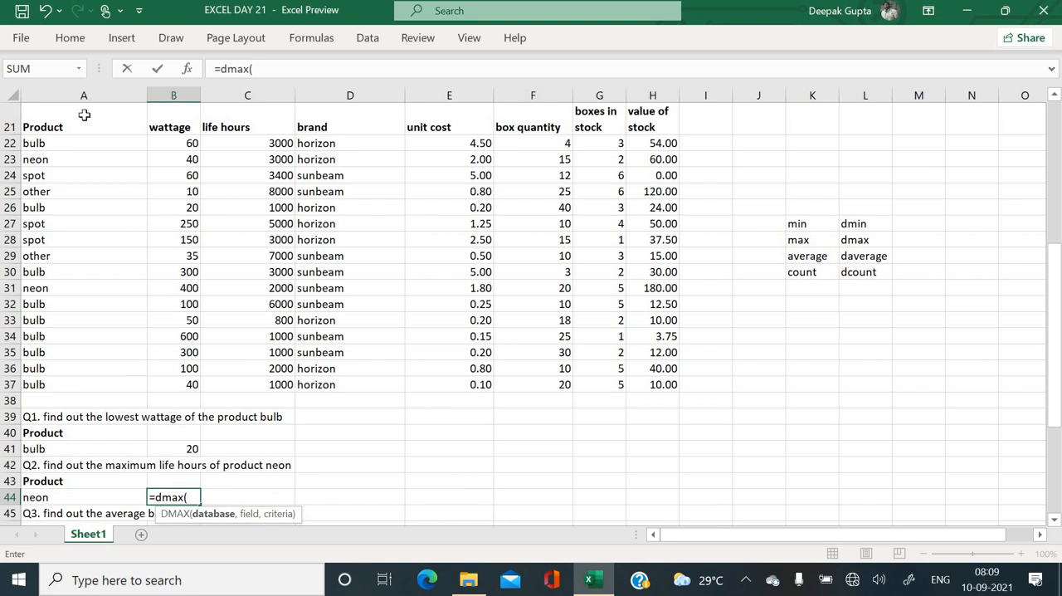
pyautogui.moveTo(84, 115); pyautogui.dragTo(639, 383)
pyautogui.write(',')
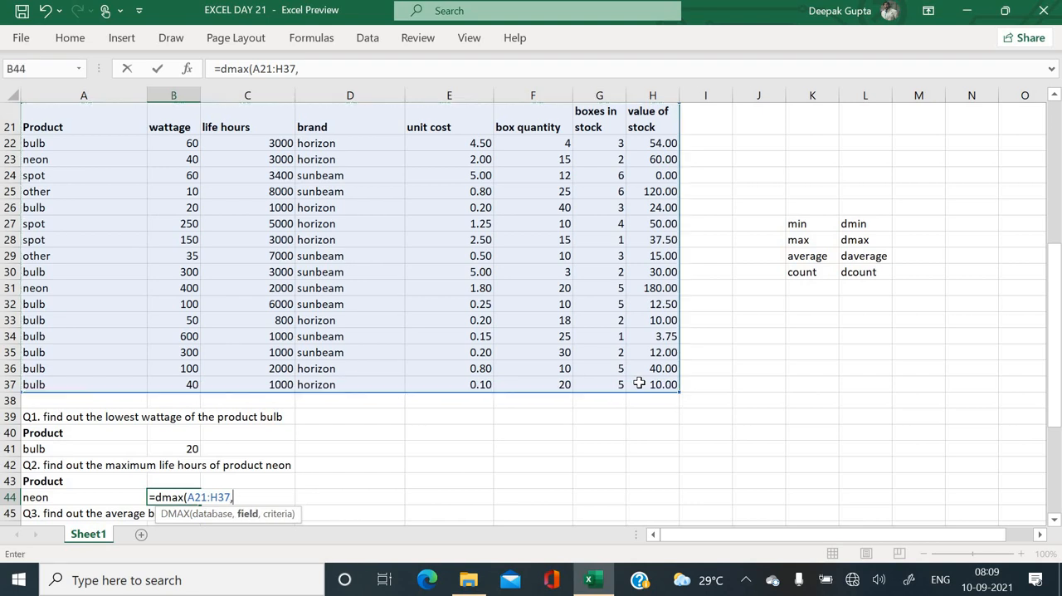
pyautogui.click(244, 124)
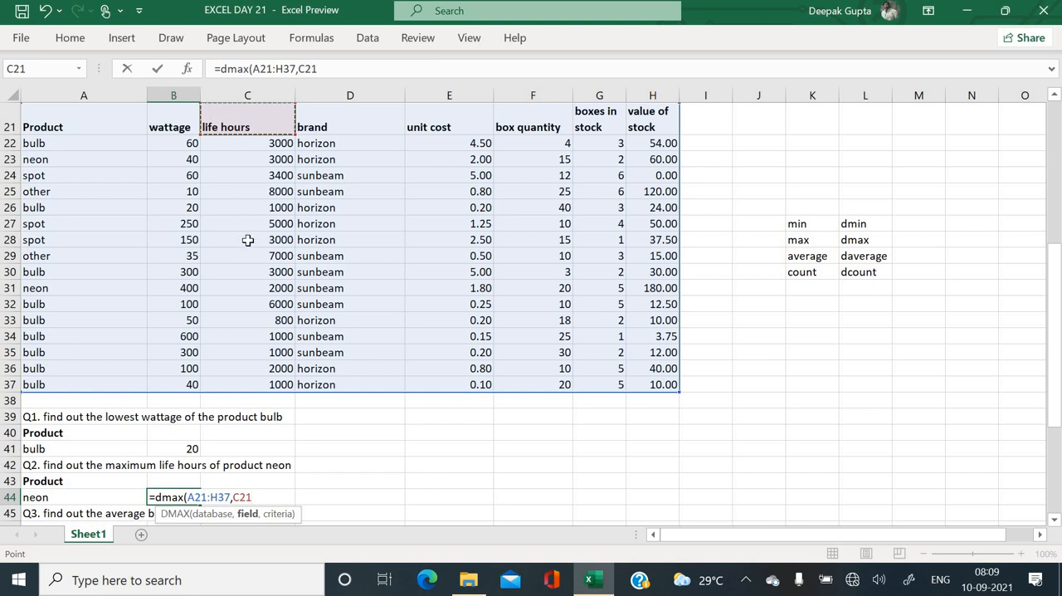
pyautogui.write(',')
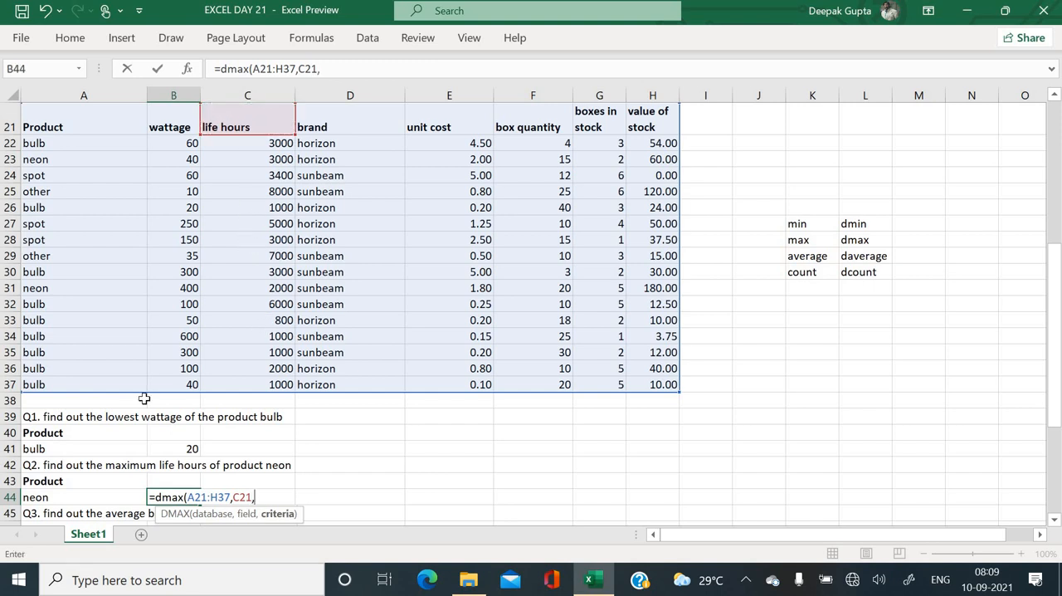
pyautogui.moveTo(76, 480); pyautogui.dragTo(73, 497)
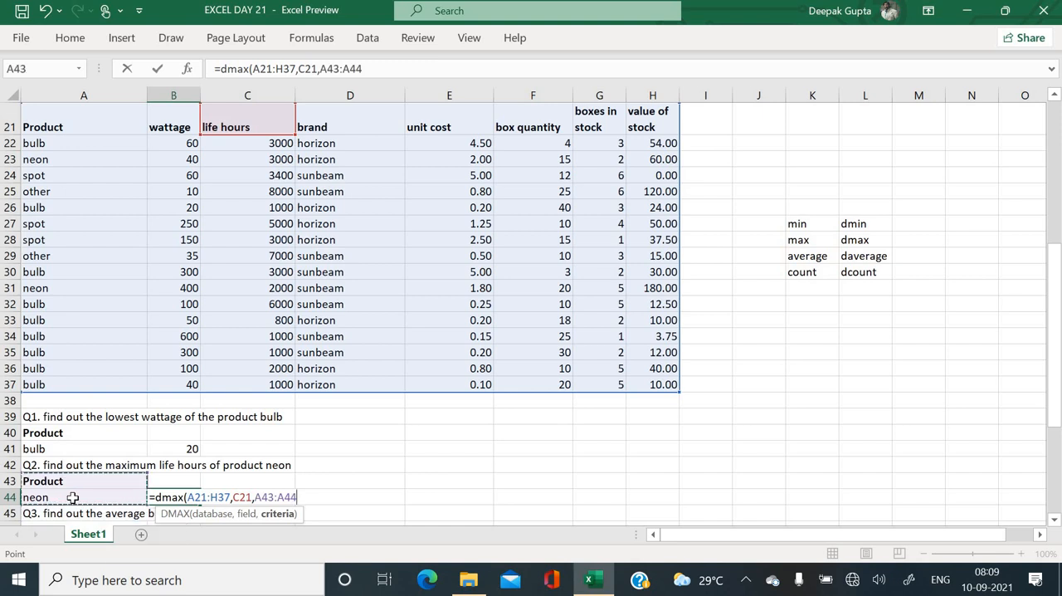
pyautogui.press('Return')
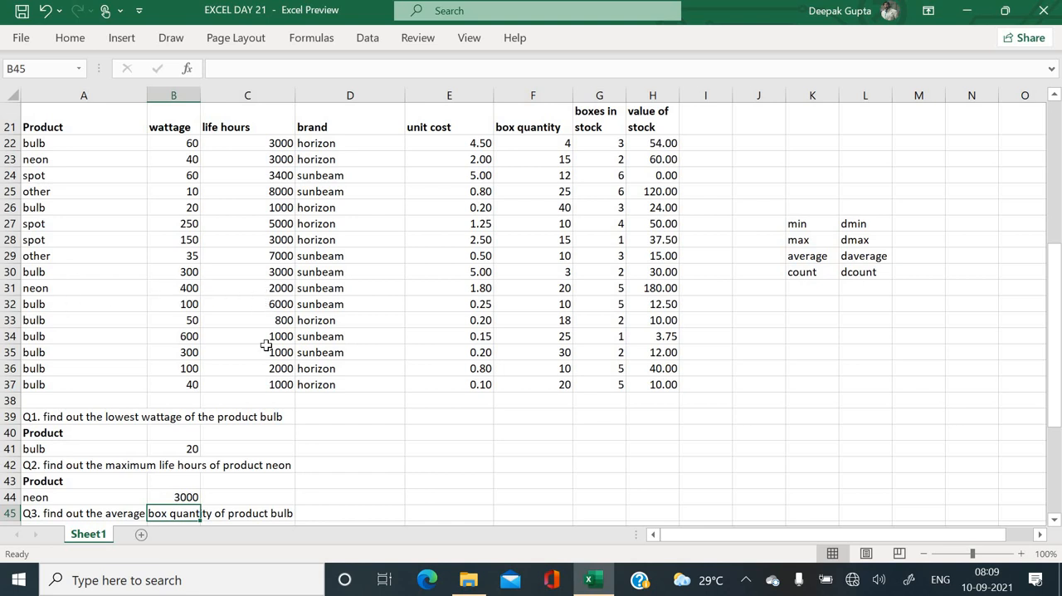
# - Copy the Product and bulb criteria from A40:A41 into A46:A47 below the Q3 question
pyautogui.scroll(-2, 265, 344)
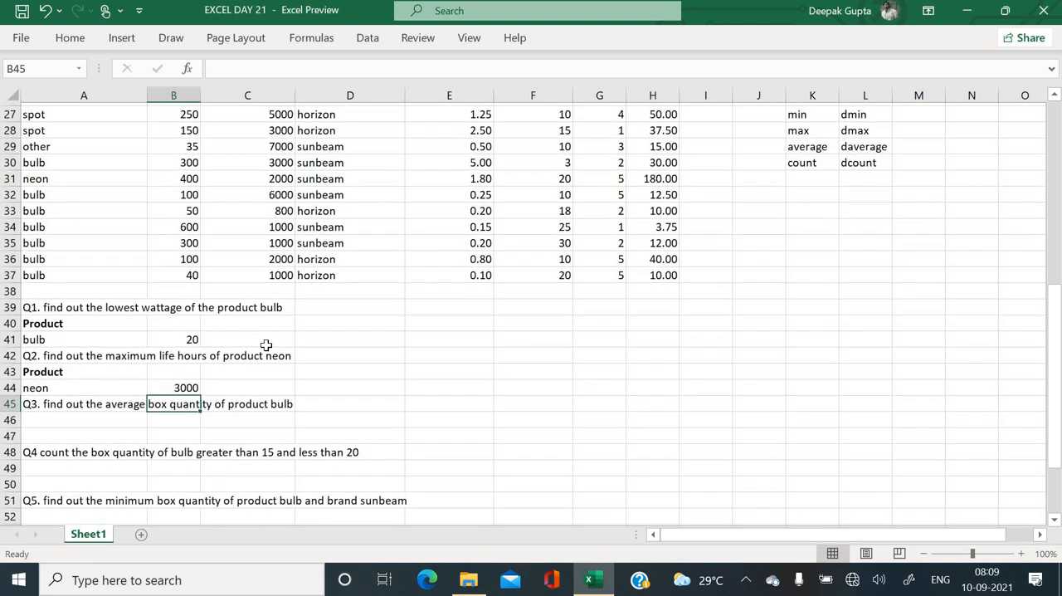
pyautogui.click(91, 412)
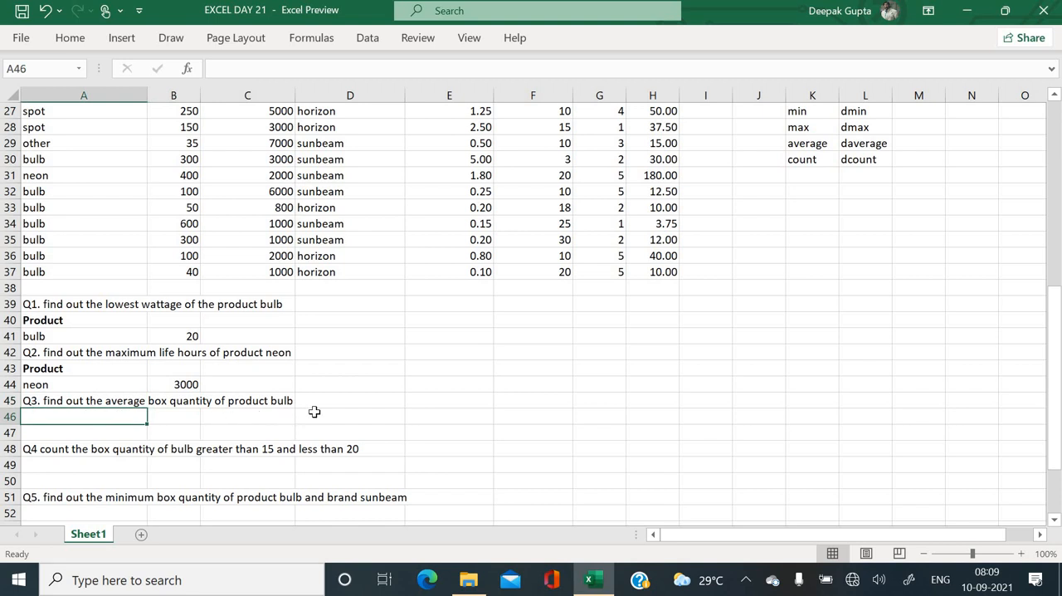
pyautogui.moveTo(111, 322); pyautogui.dragTo(110, 330)
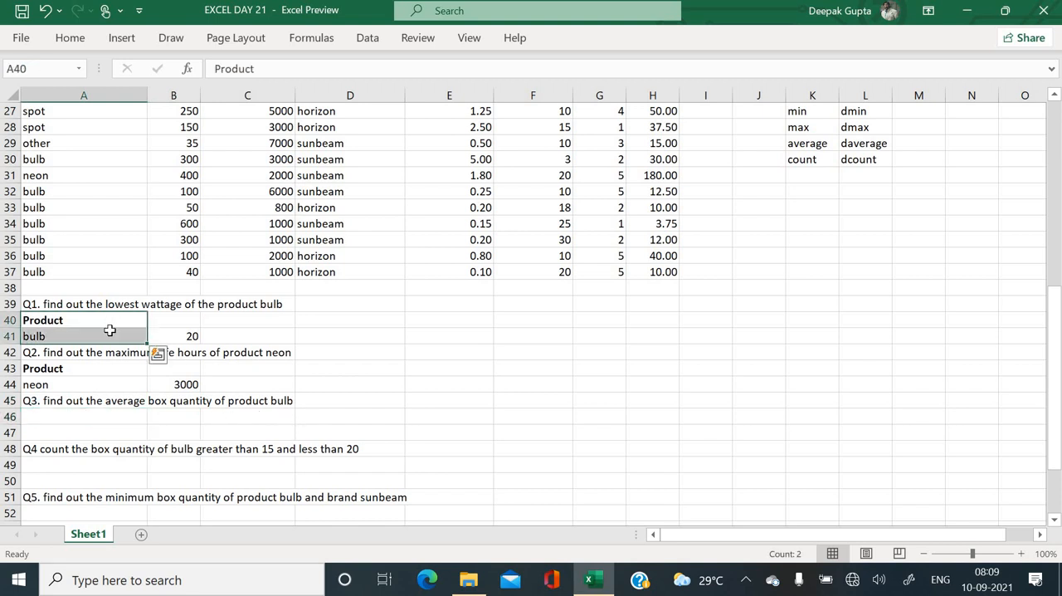
pyautogui.hotkey('ctrl', 'c')
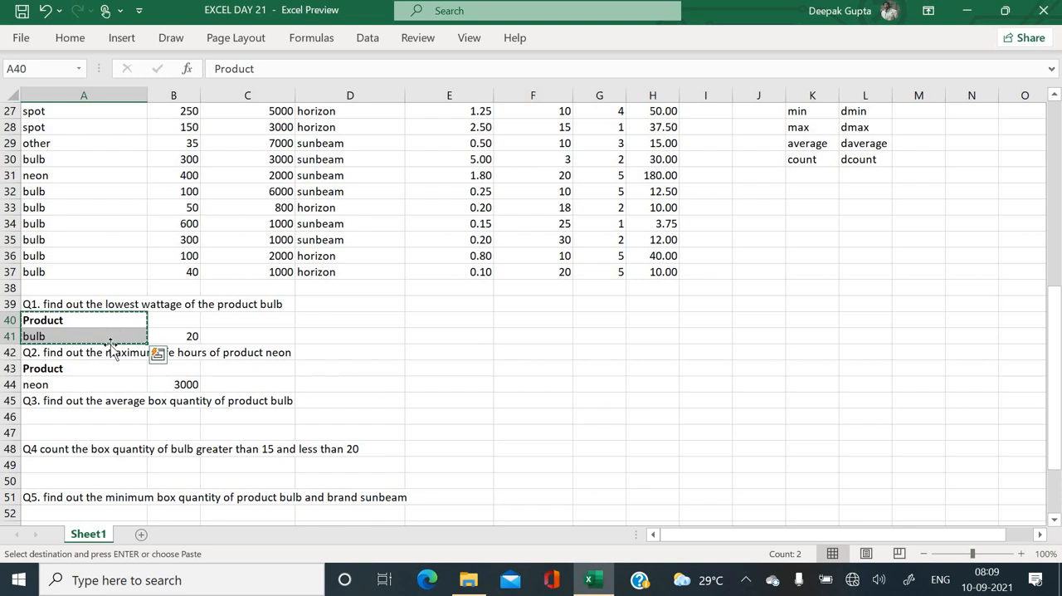
pyautogui.click(95, 419)
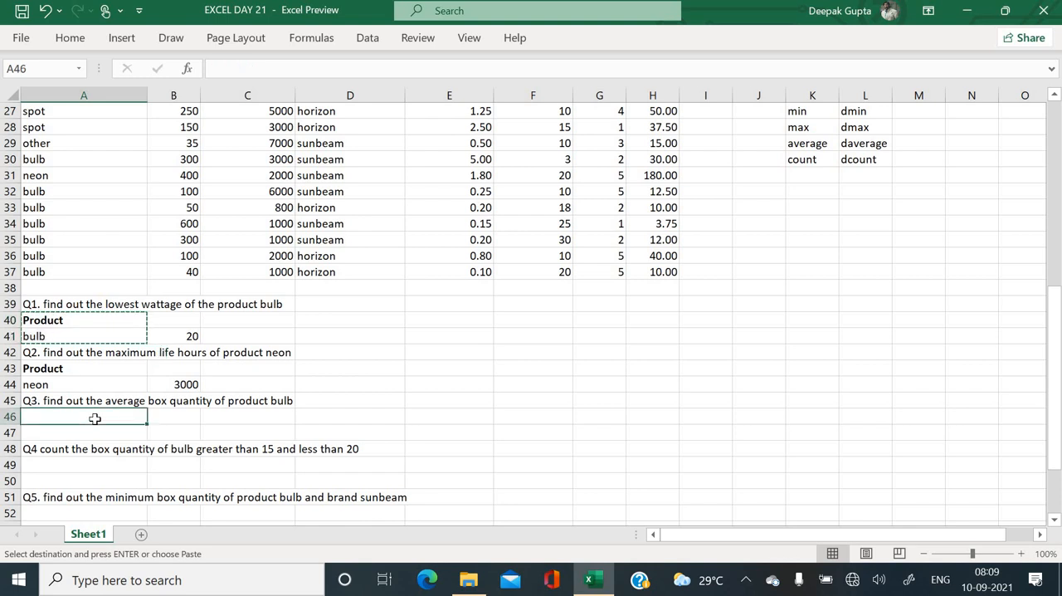
pyautogui.hotkey('ctrl', 'v')
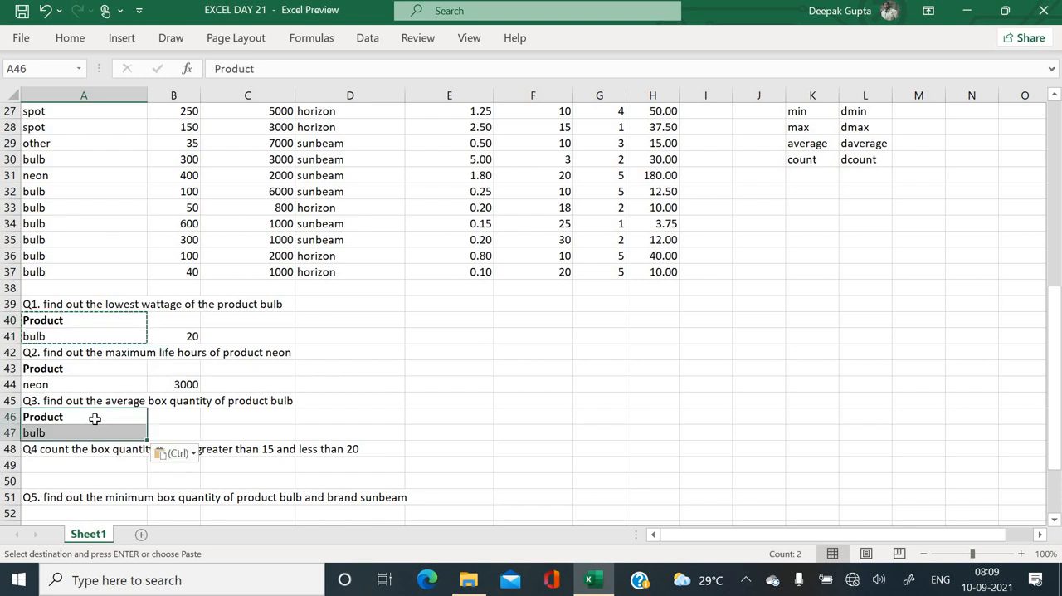
# - Answer Q3 in B47 with a DAVERAGE formula using database A21:H37, the box quantity field F21 and criteria A46:A47
pyautogui.click(516, 375)
pyautogui.scroll(3, 516, 375)
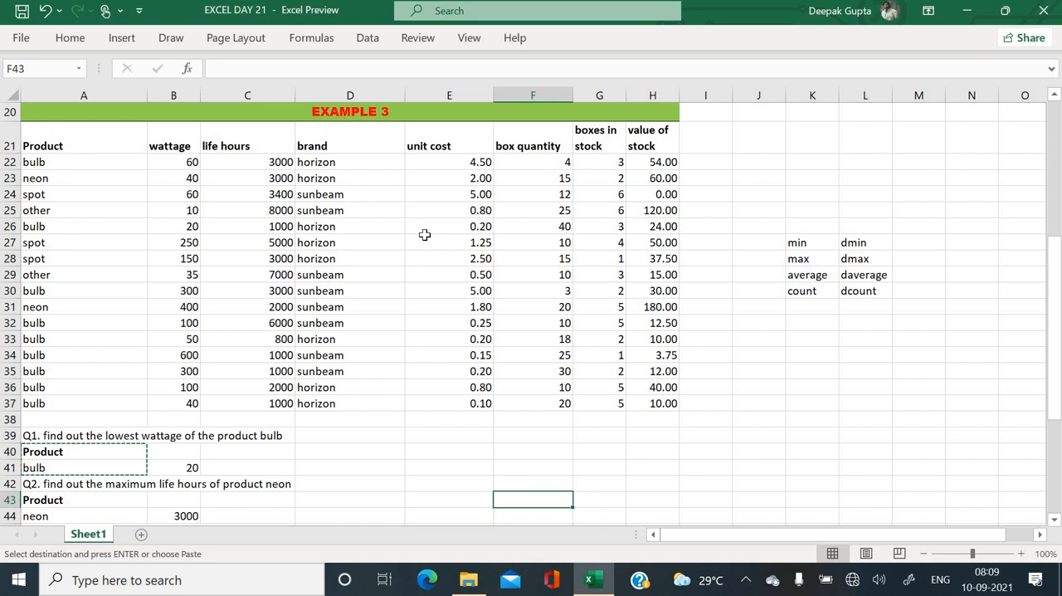
pyautogui.scroll(-2, 424, 235)
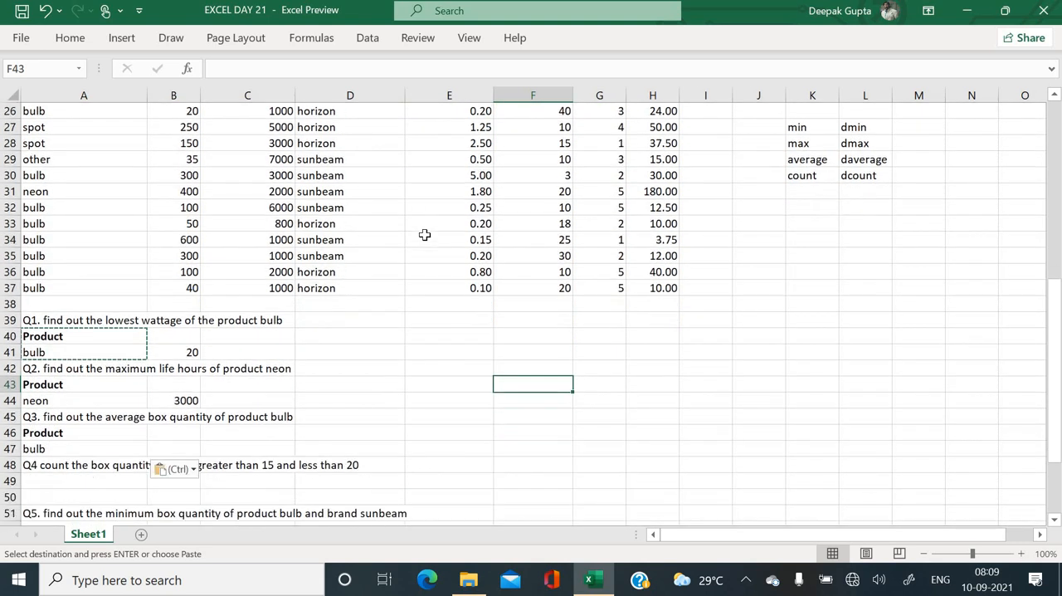
pyautogui.scroll(-1, 424, 234)
pyautogui.click(176, 435)
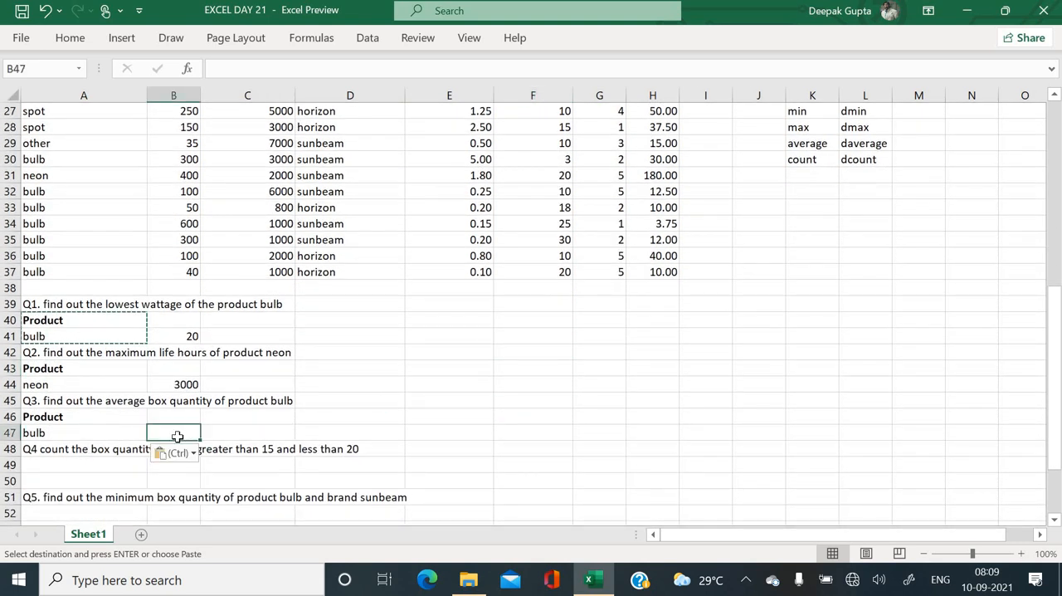
pyautogui.write('=daverage')
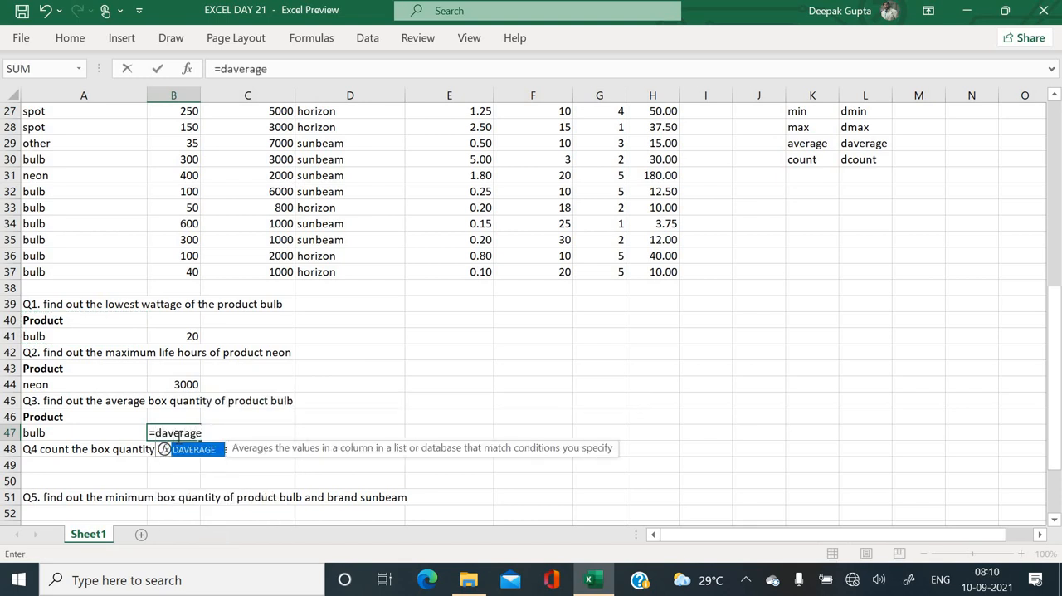
pyautogui.write('(')
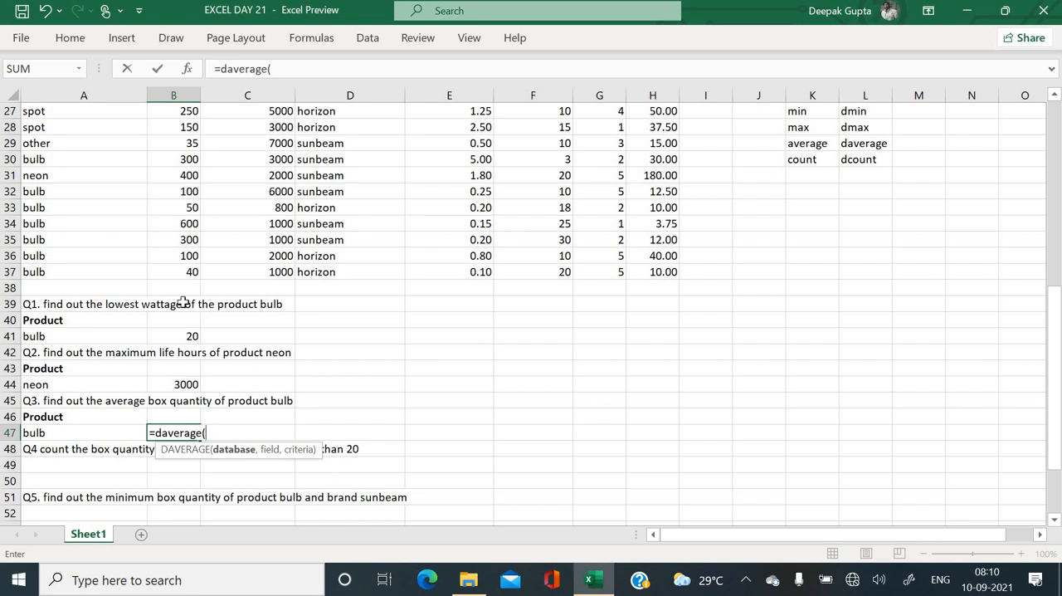
pyautogui.scroll(2, 183, 303)
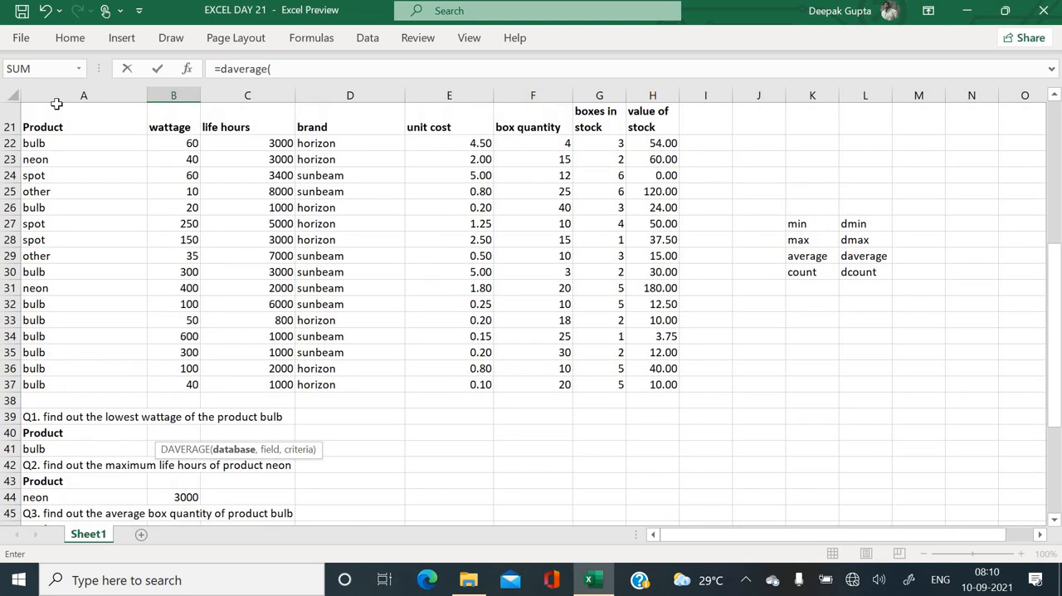
pyautogui.moveTo(71, 120); pyautogui.dragTo(649, 387)
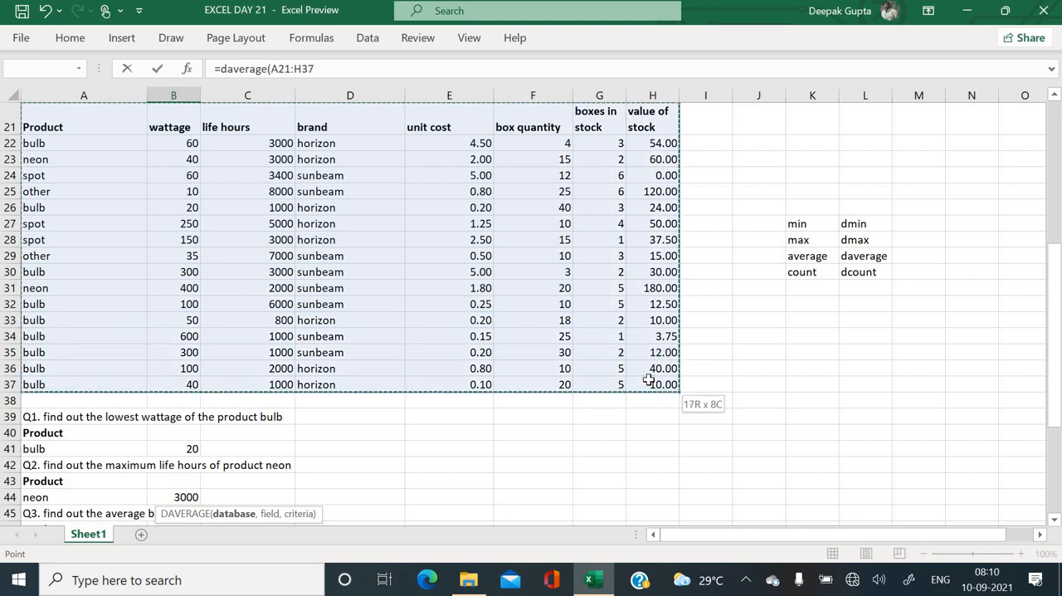
pyautogui.write(',')
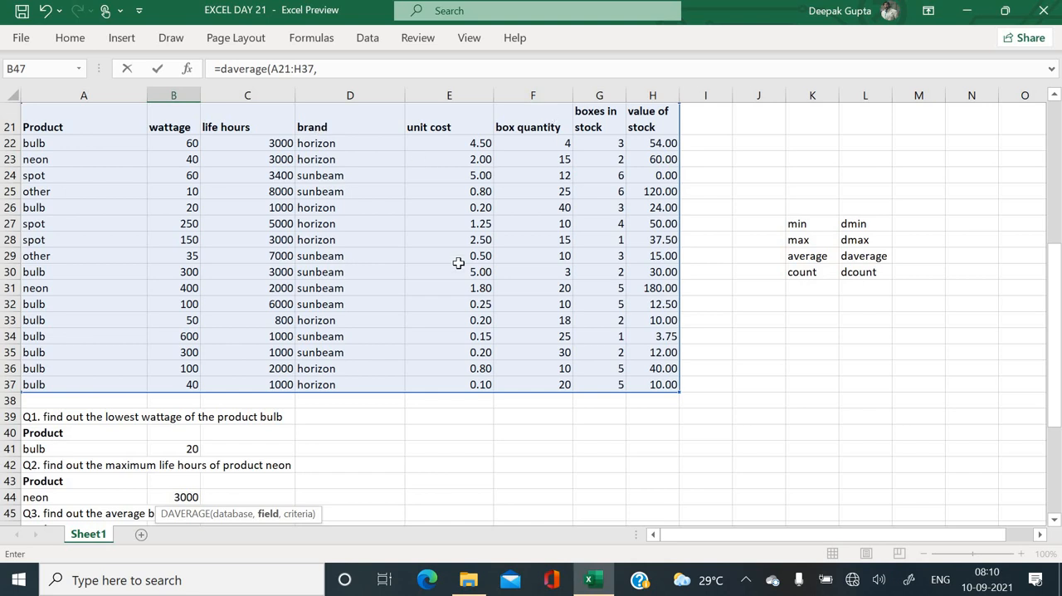
pyautogui.scroll(-2, 457, 256)
pyautogui.scroll(3, 564, 233)
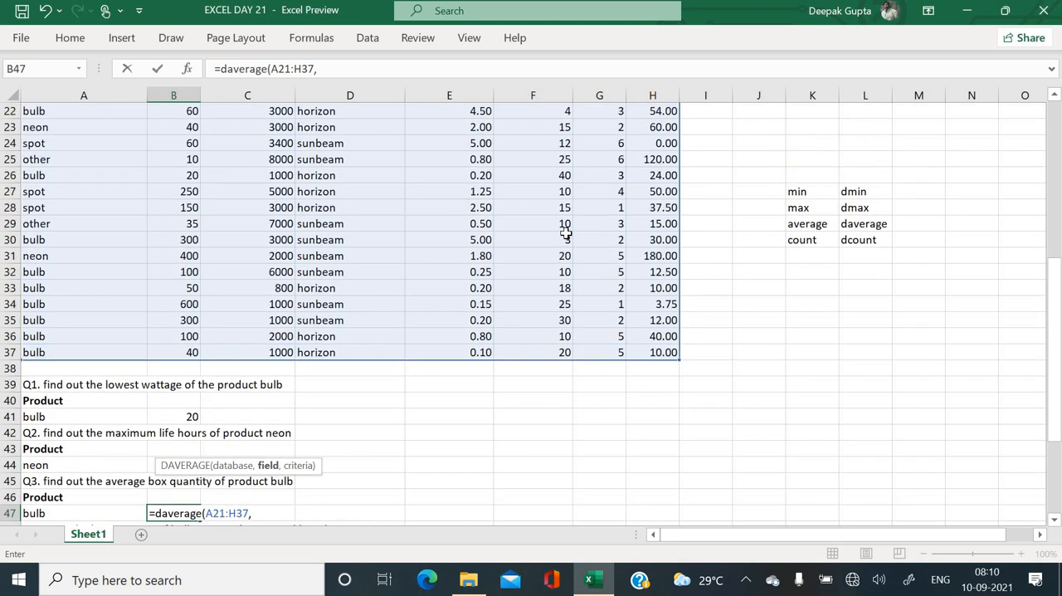
pyautogui.click(541, 175)
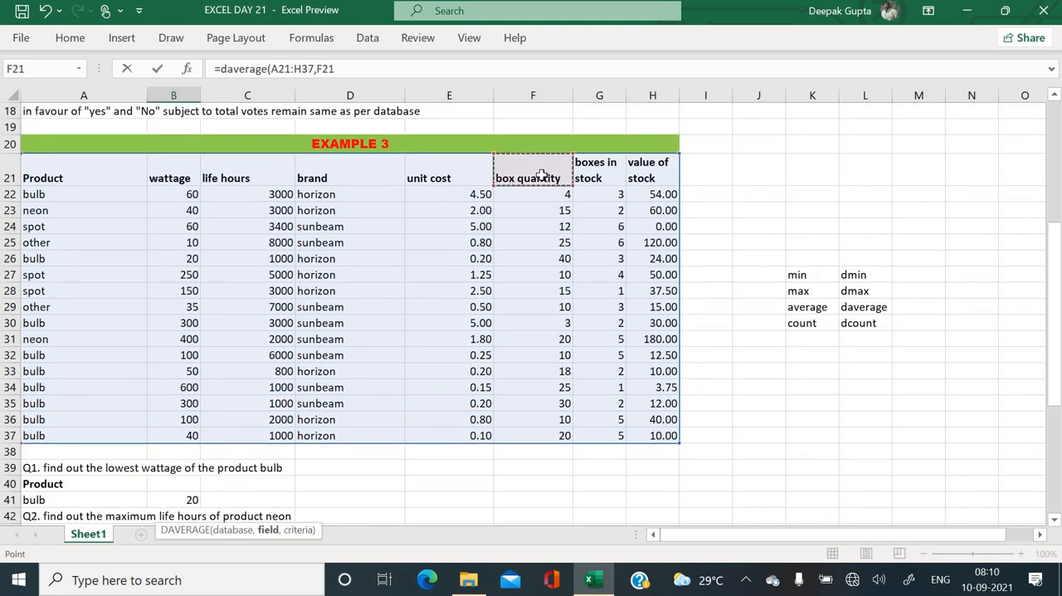
pyautogui.write(',')
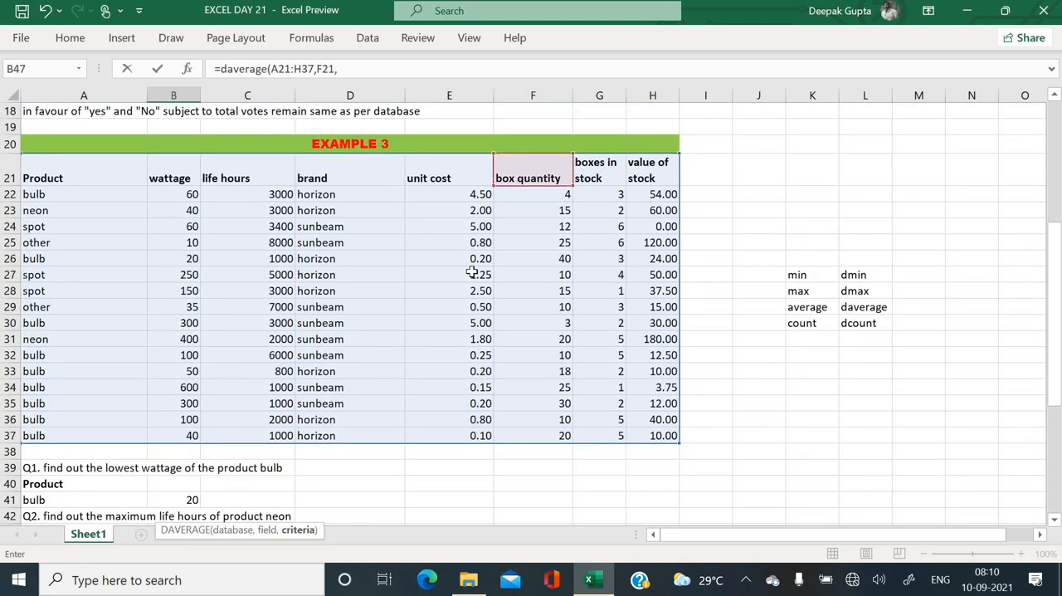
pyautogui.scroll(-2, 471, 272)
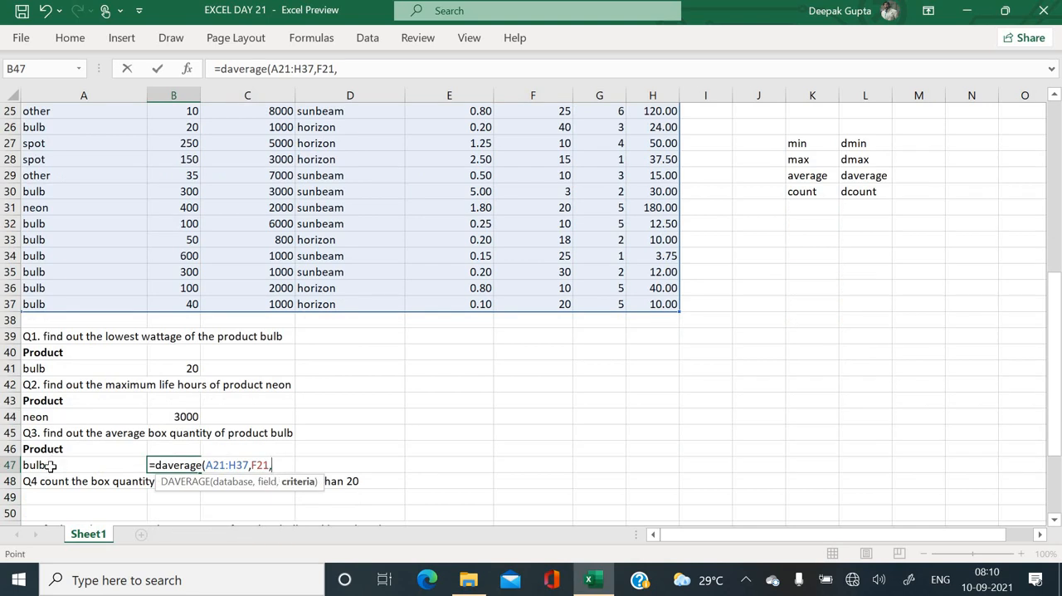
pyautogui.moveTo(49, 454); pyautogui.dragTo(50, 465)
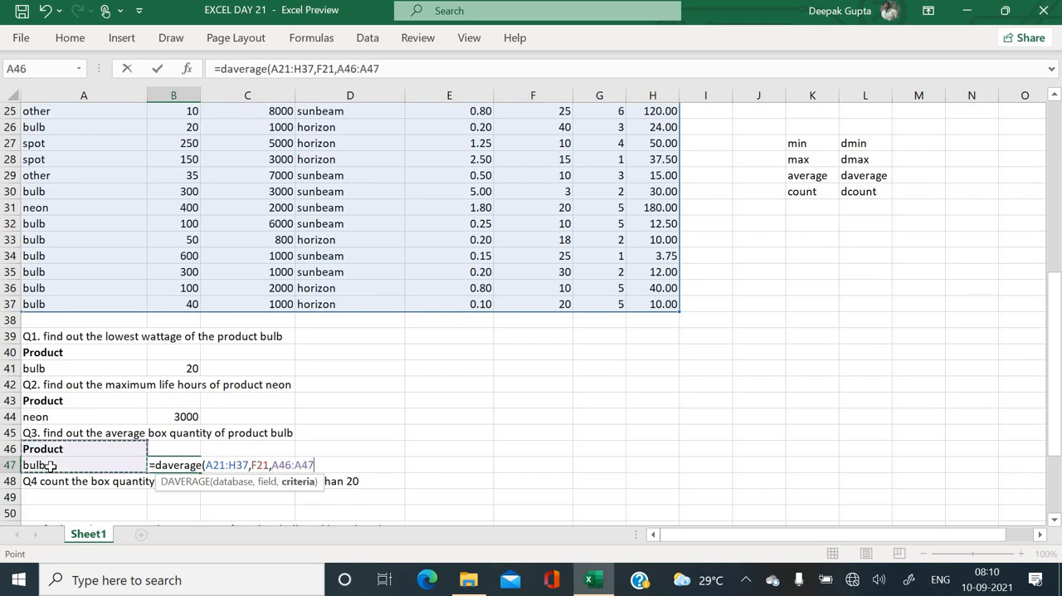
pyautogui.press('Return')
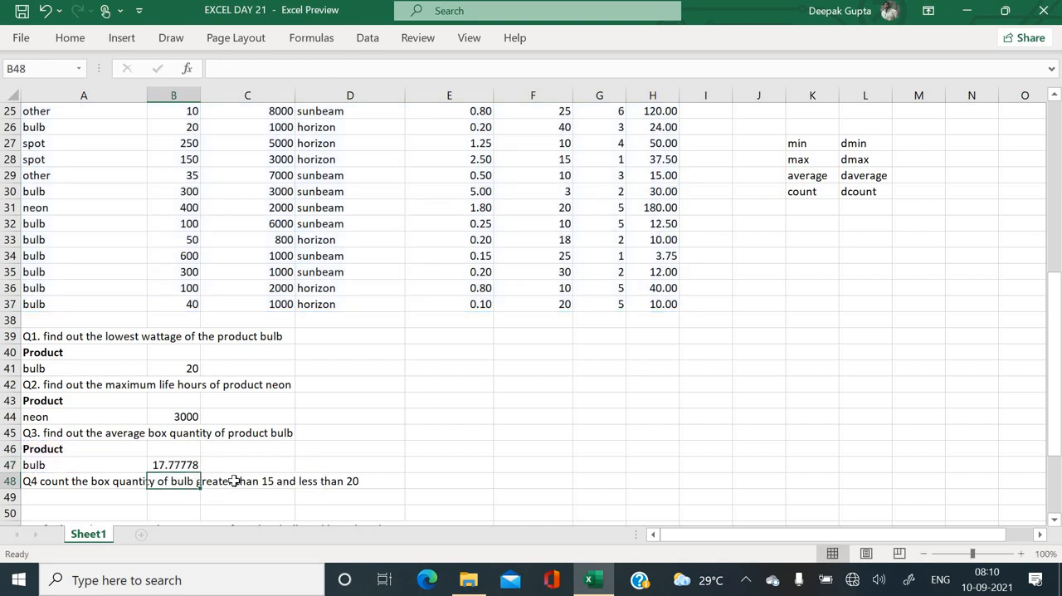
pyautogui.click(189, 465)
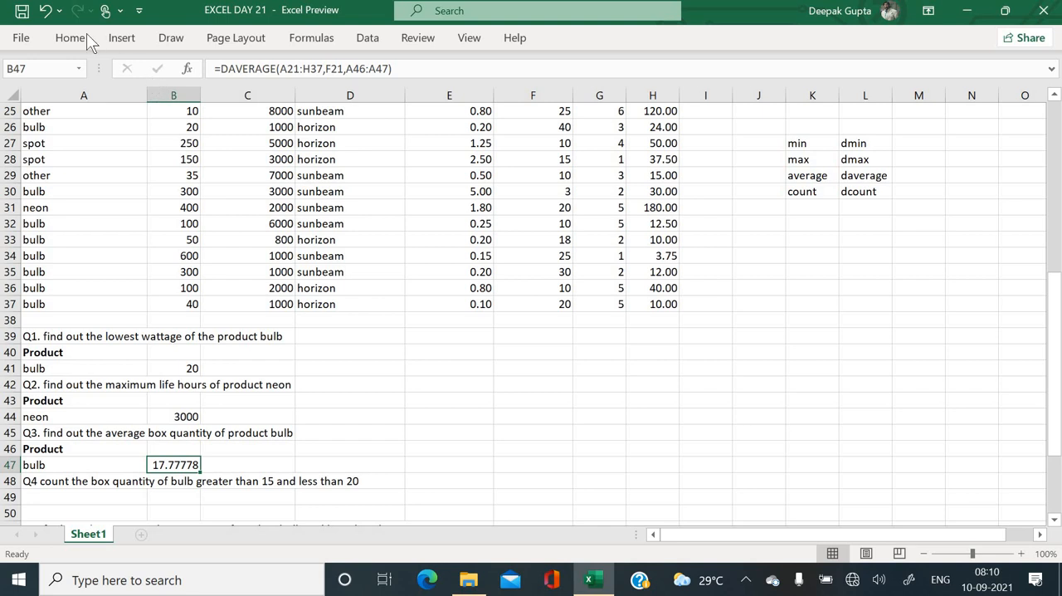
# - Copy the Product and bulb criteria from A46:A47 into A49:A50 below the Q4 question
pyautogui.scroll(-1, 163, 363)
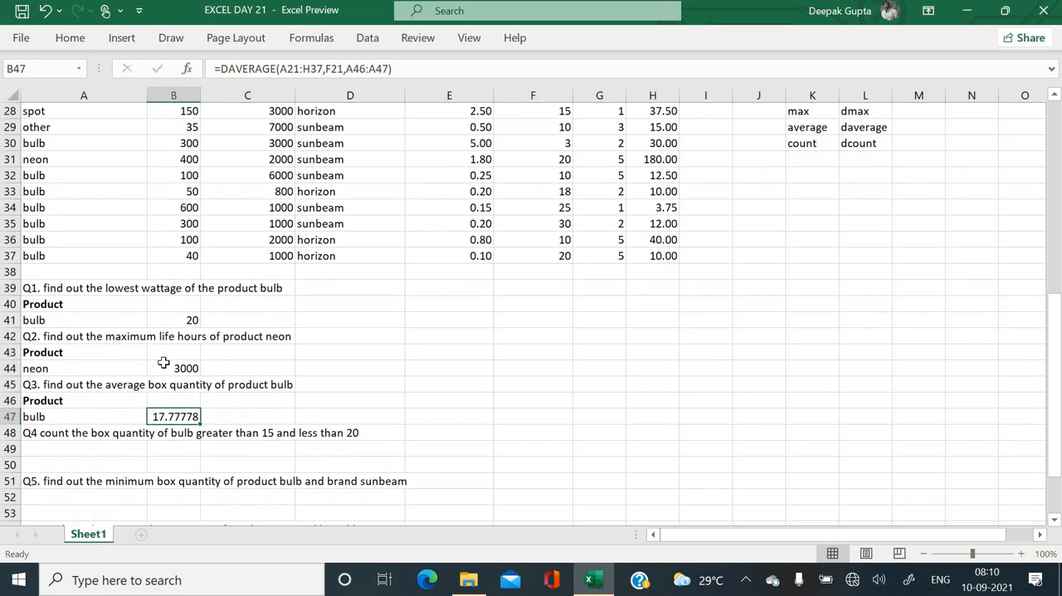
pyautogui.scroll(-1, 163, 363)
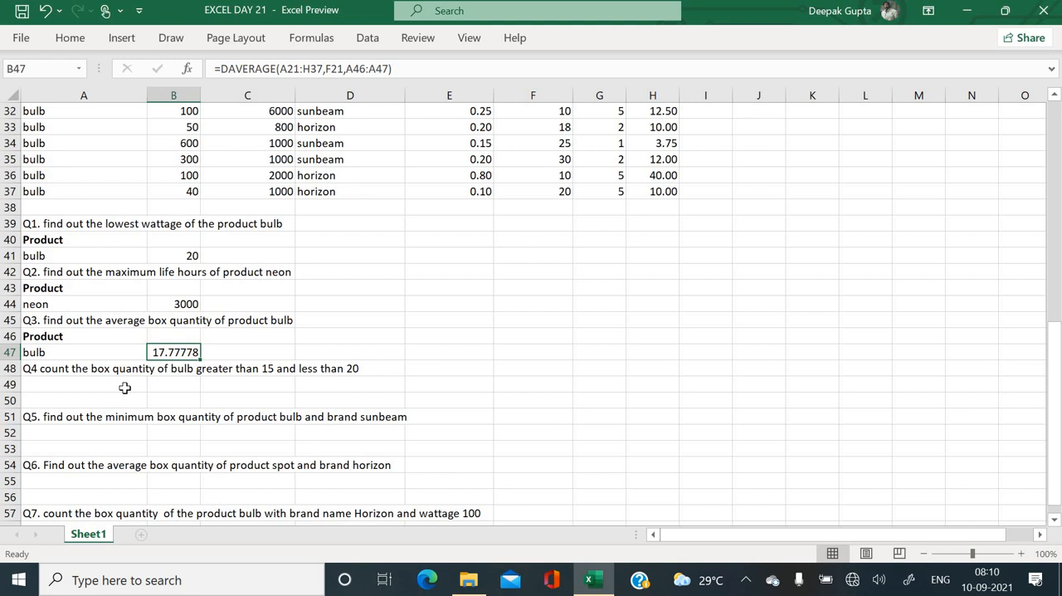
pyautogui.moveTo(79, 336); pyautogui.dragTo(78, 352)
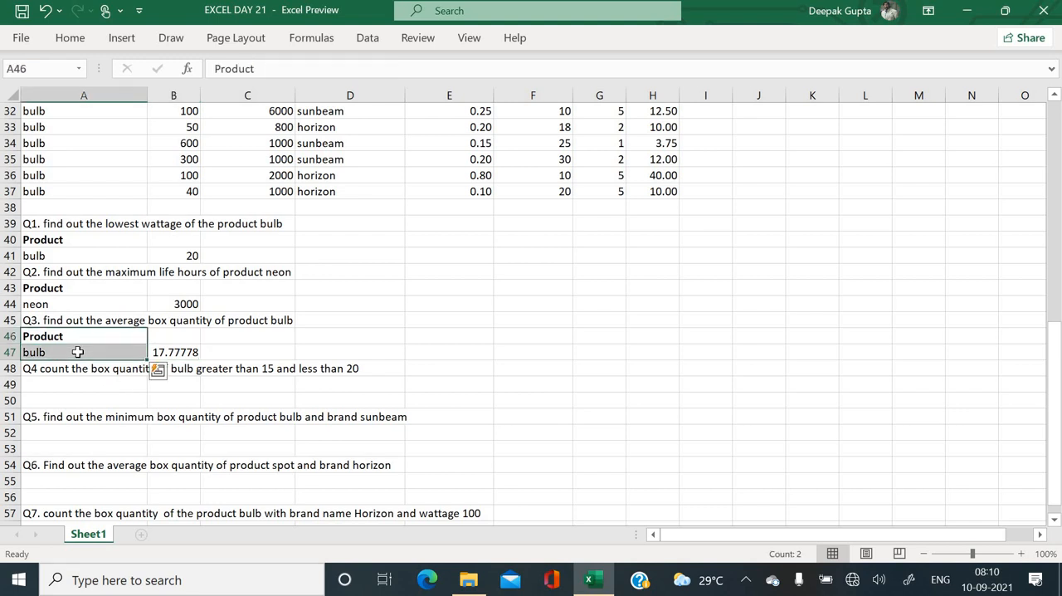
pyautogui.hotkey('ctrl', 'c')
pyautogui.click(78, 384)
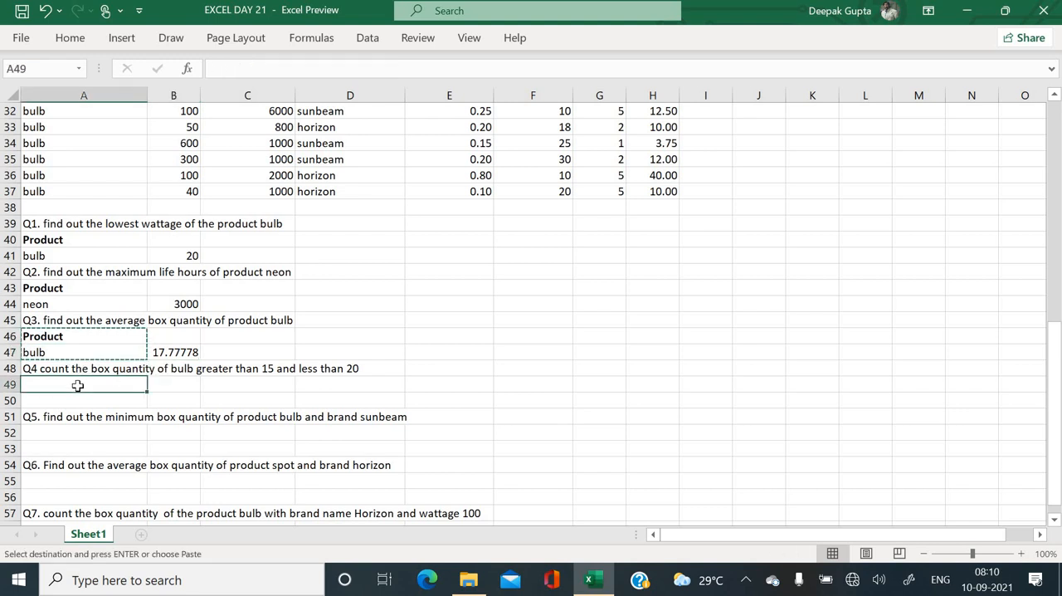
pyautogui.press('Return')
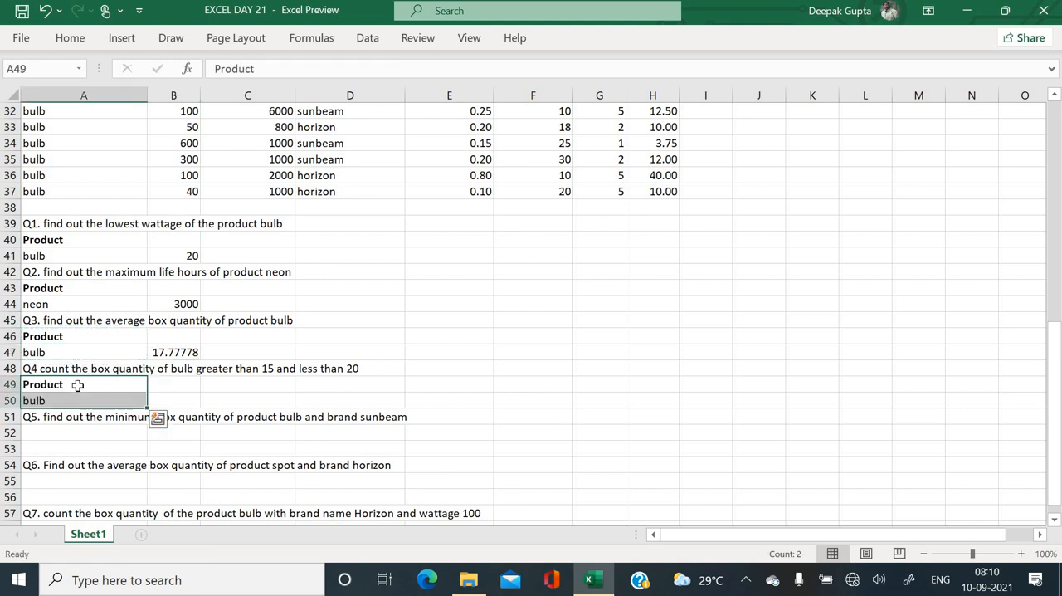
# - Copy the box quantity heading from F21 into both B49 and C49 as headings for the Q4 criteria
pyautogui.click(185, 387)
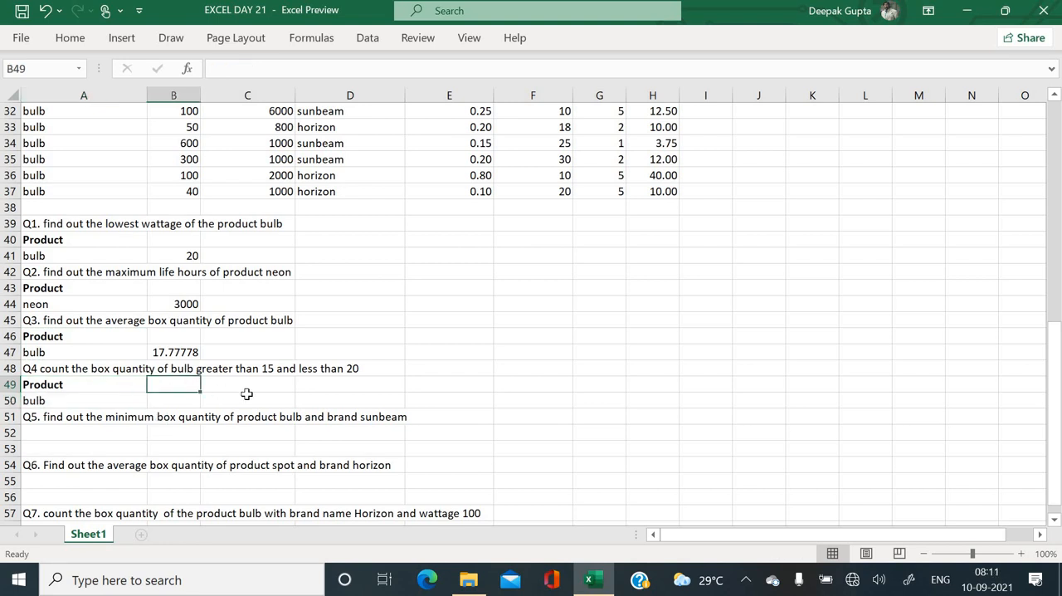
pyautogui.scroll(5, 246, 393)
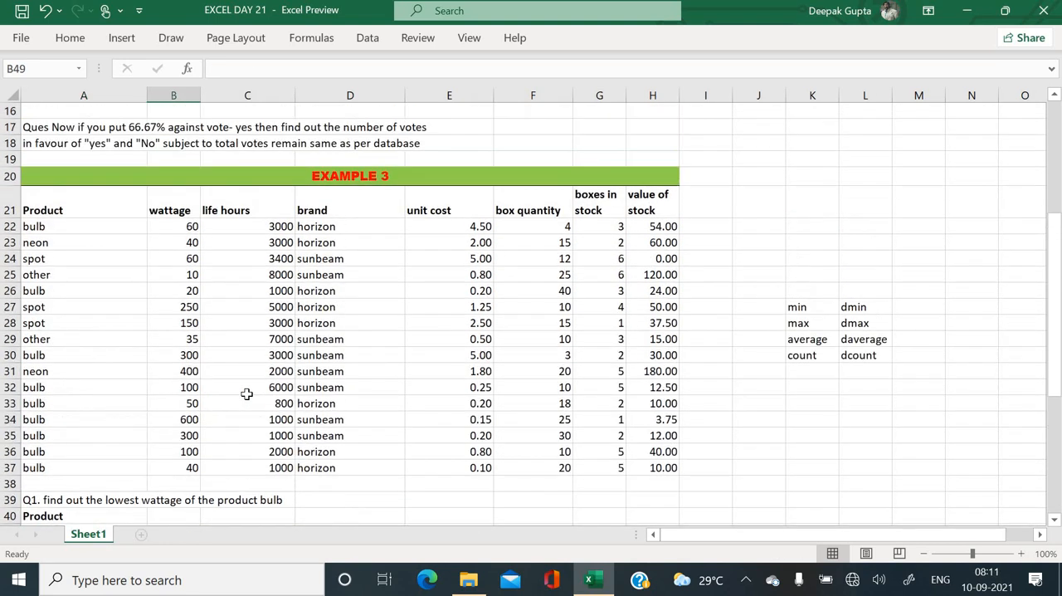
pyautogui.scroll(1, 246, 393)
pyautogui.click(548, 241)
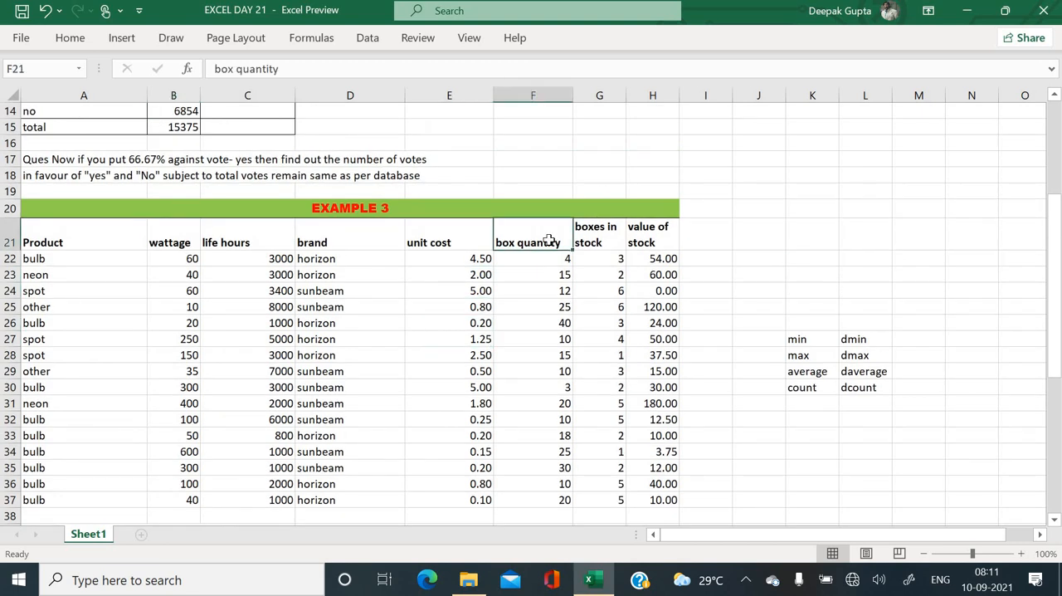
pyautogui.hotkey('ctrl', 'c')
pyautogui.scroll(-3, 448, 341)
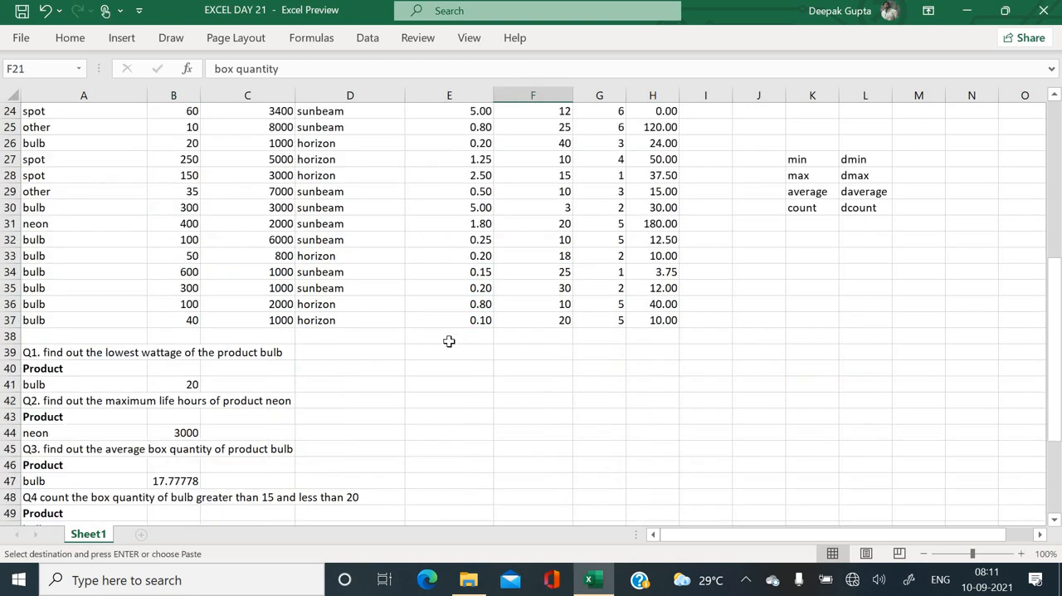
pyautogui.scroll(-1, 449, 340)
pyautogui.scroll(-1, 208, 407)
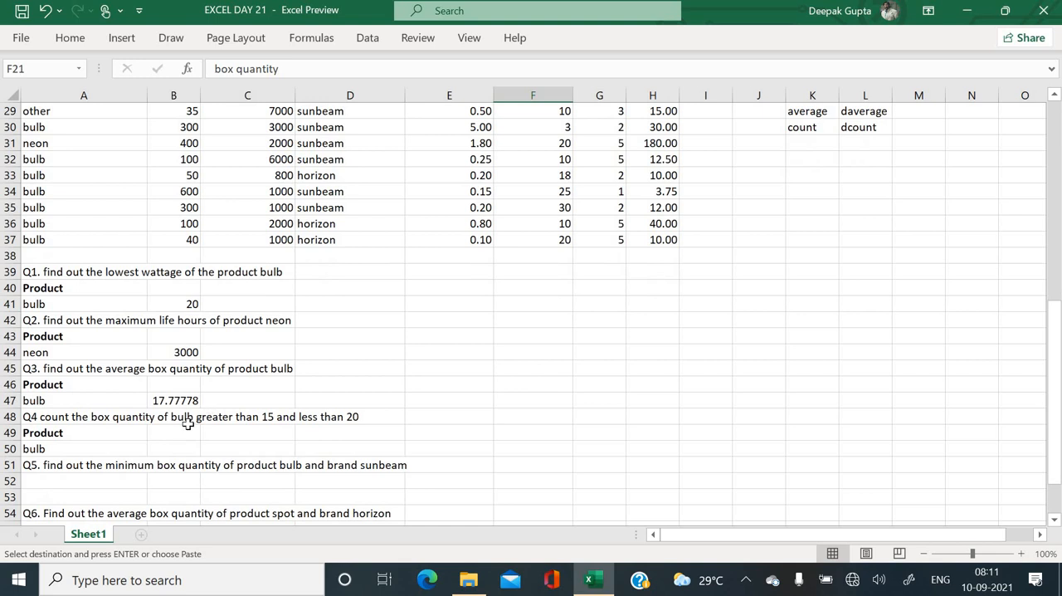
pyautogui.click(189, 427)
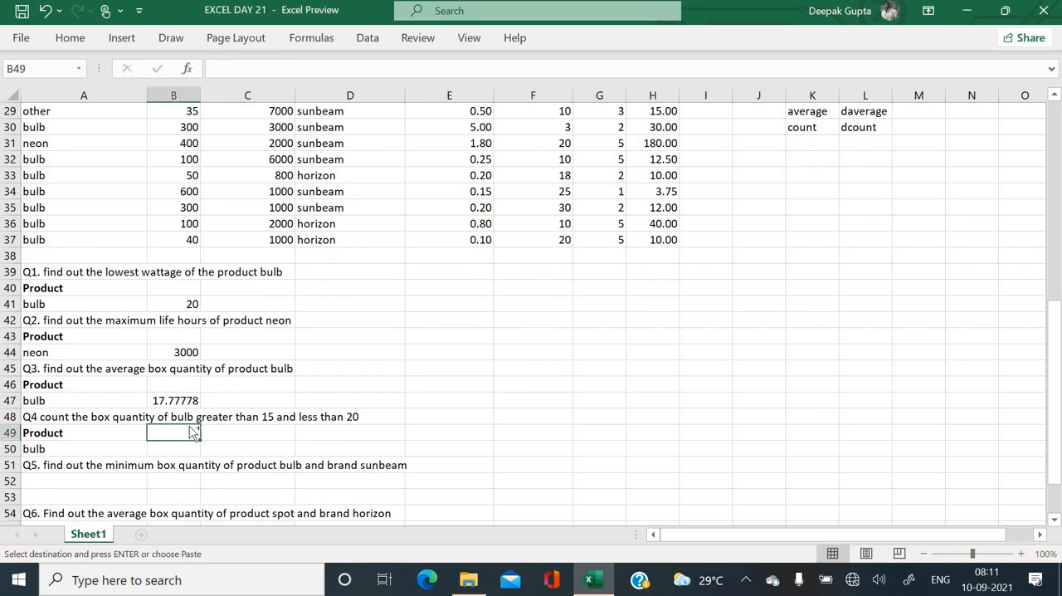
pyautogui.hotkey('ctrl', 'v')
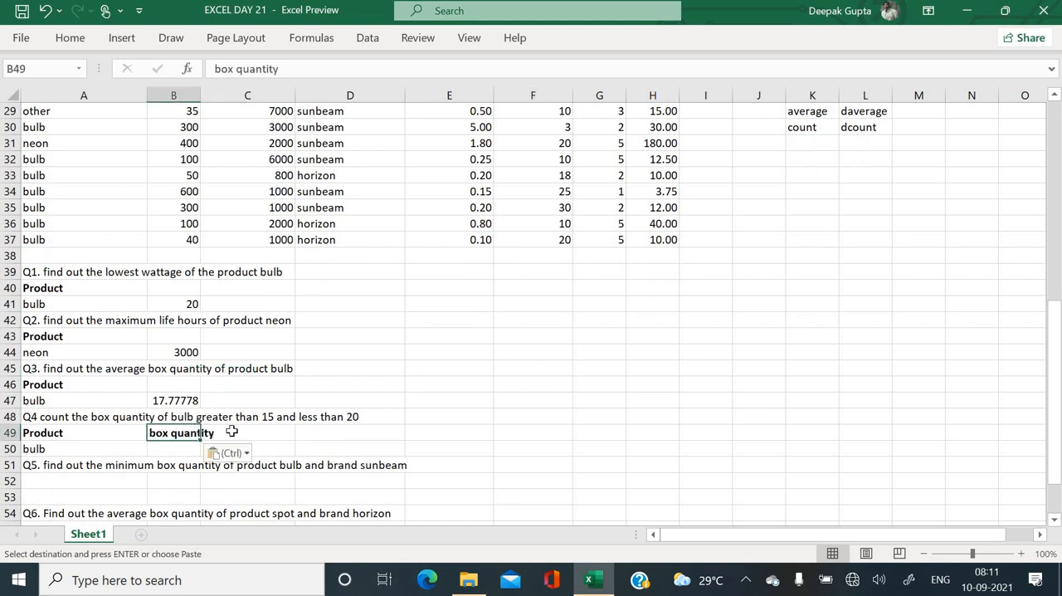
pyautogui.click(232, 430)
pyautogui.hotkey('ctrl', 'v')
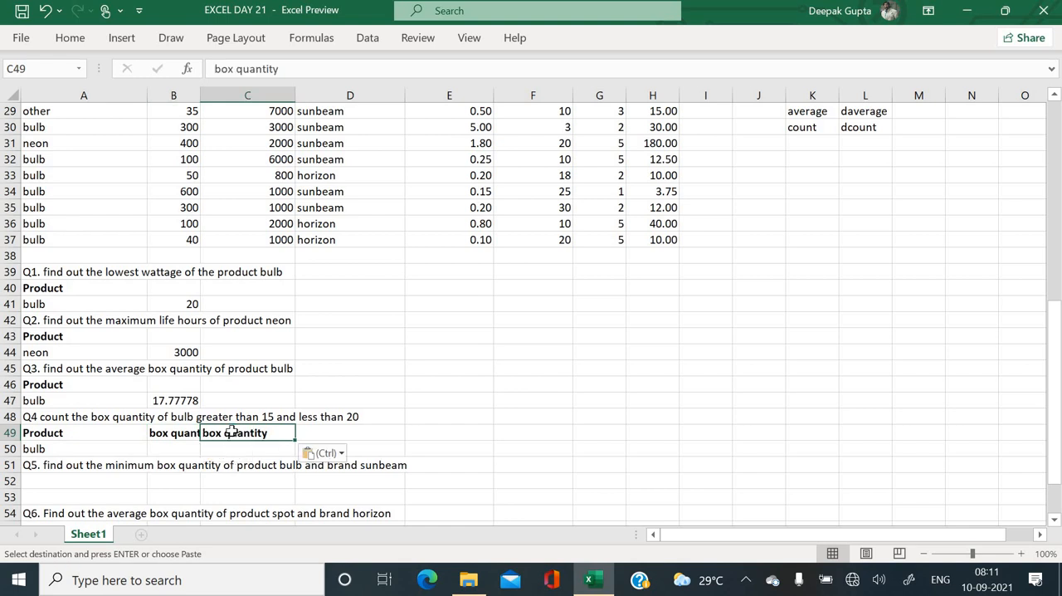
# - Enter the Q4 box quantity criteria >15 in B50 and <20 in C50
pyautogui.click(189, 447)
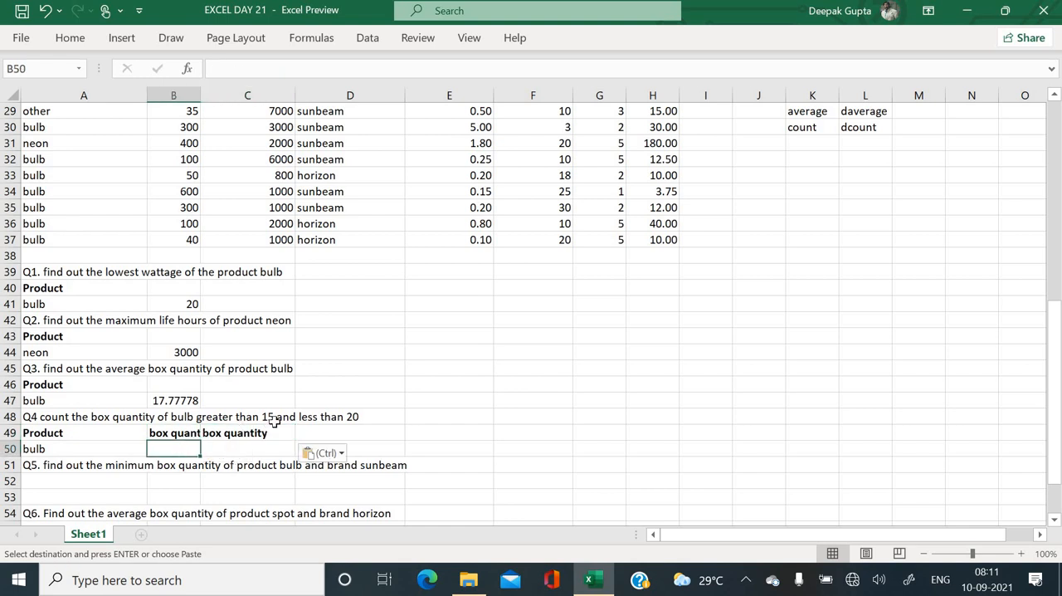
pyautogui.write('>')
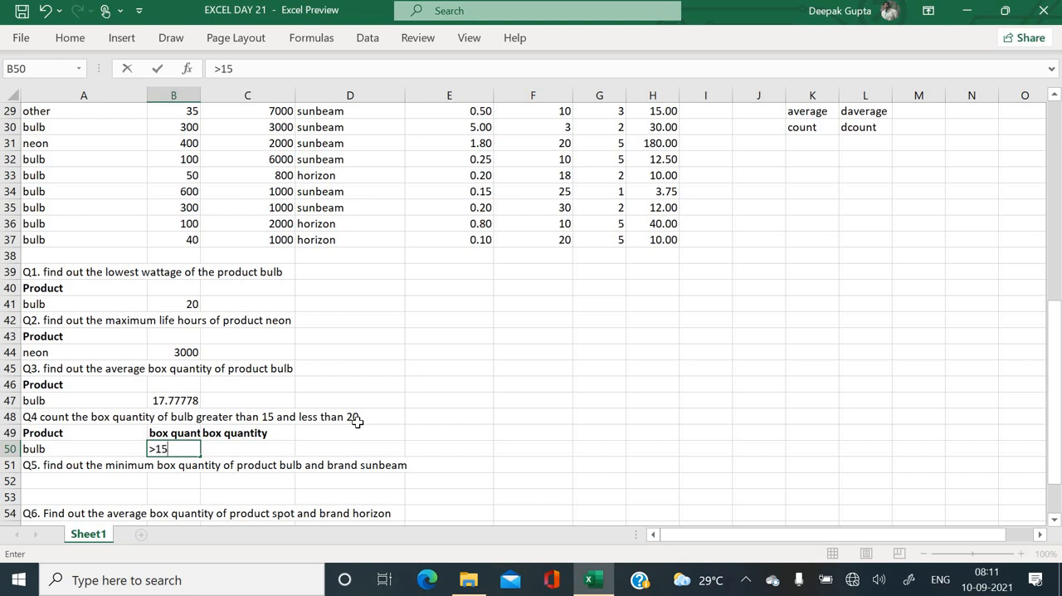
pyautogui.write('15')
pyautogui.press('Tab')
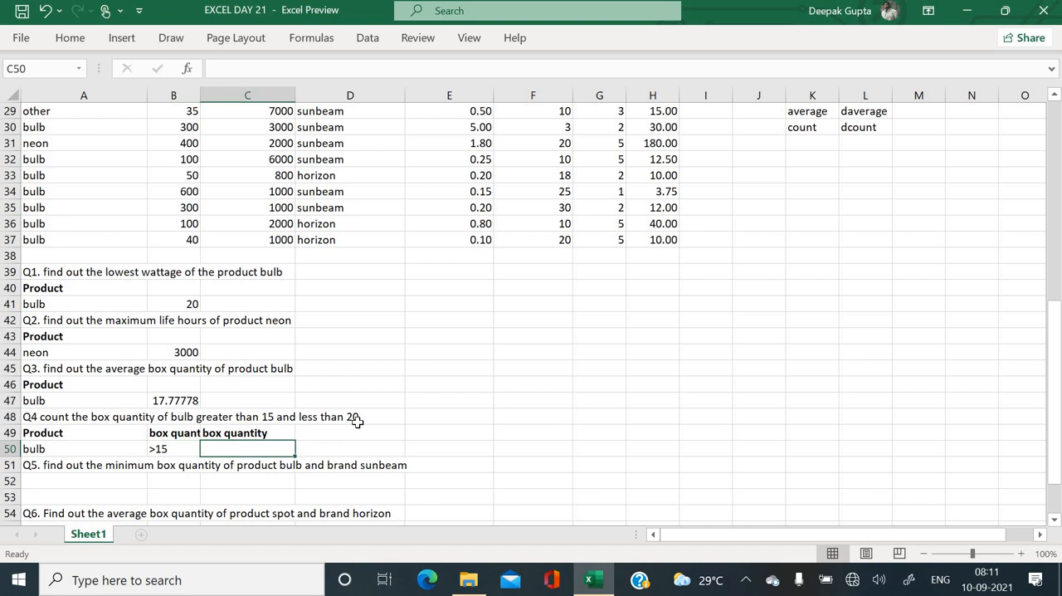
pyautogui.press('Down')
pyautogui.press('Up')
pyautogui.write('<')
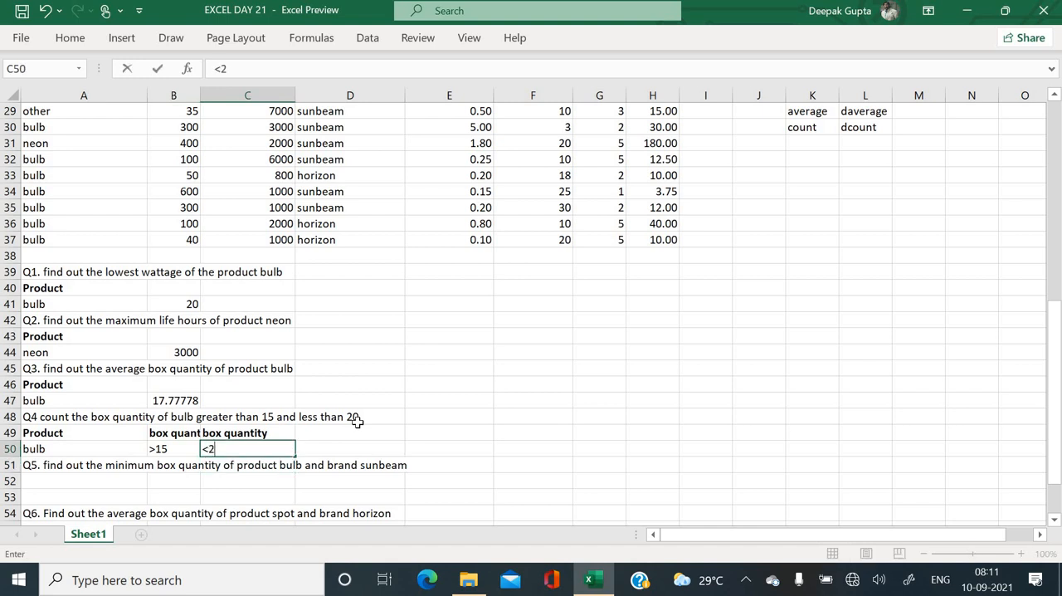
pyautogui.write('20')
pyautogui.press('Return')
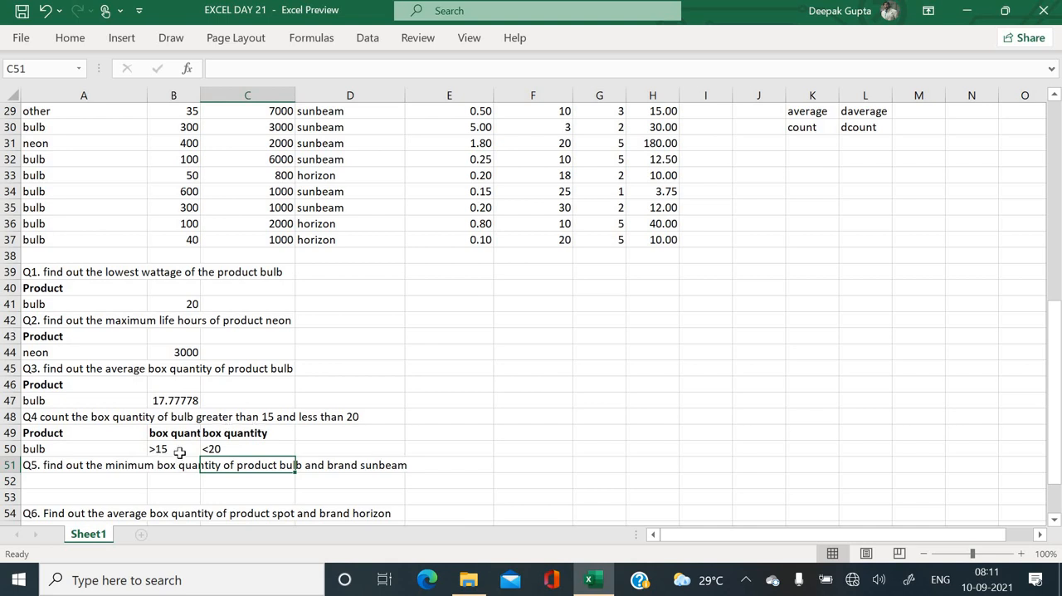
# - Answer Q4 in D50 with a DCOUNT formula using database A21:H37, the box quantity field F21 and criteria A49:C50
pyautogui.click(417, 434)
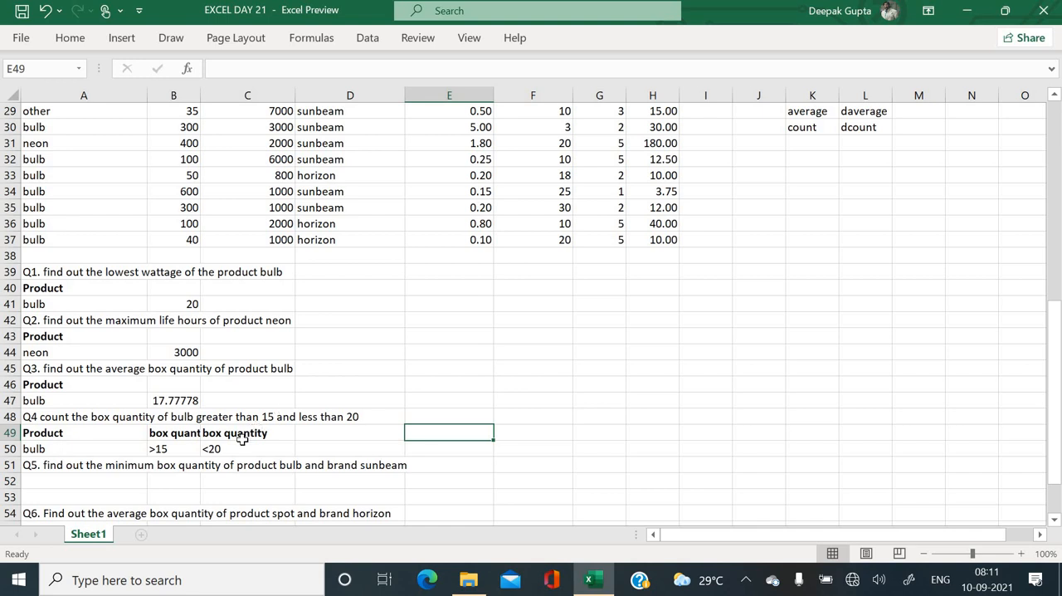
pyautogui.click(335, 448)
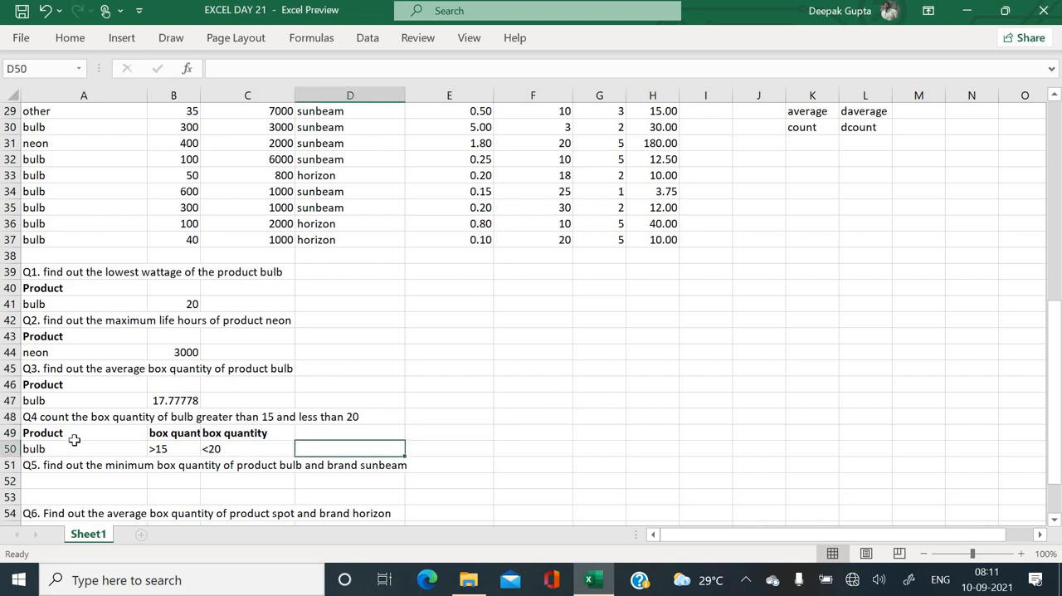
pyautogui.write('=')
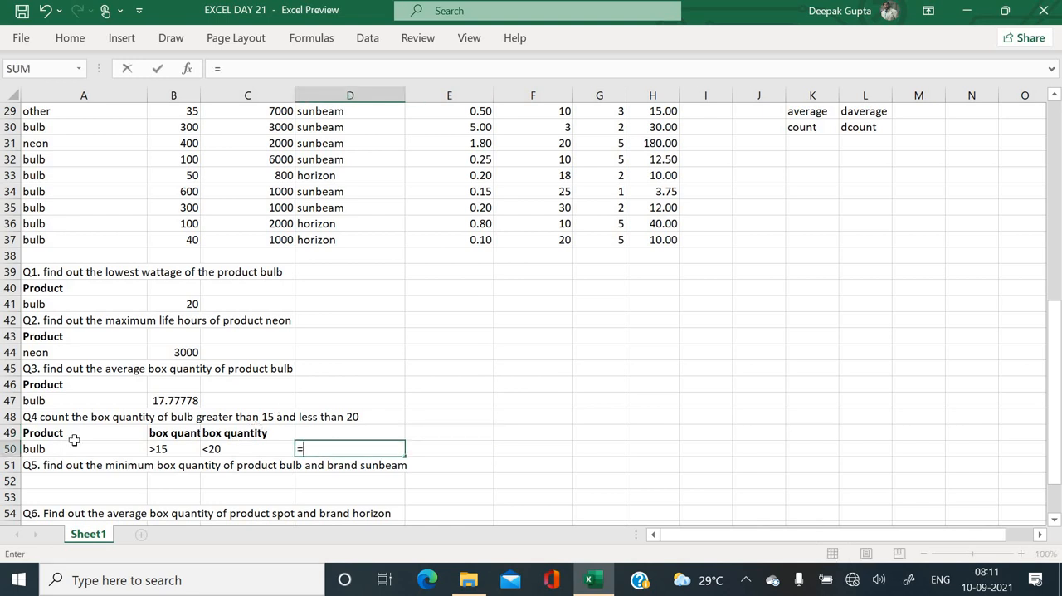
pyautogui.write('c')
pyautogui.press('BackSpace')
pyautogui.write('dcou')
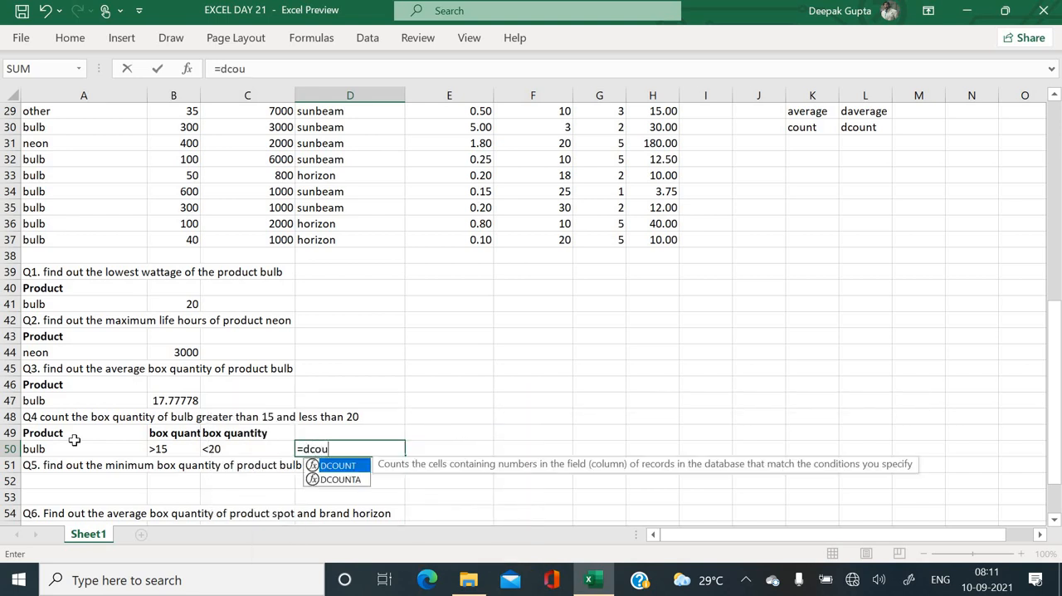
pyautogui.write('nt(')
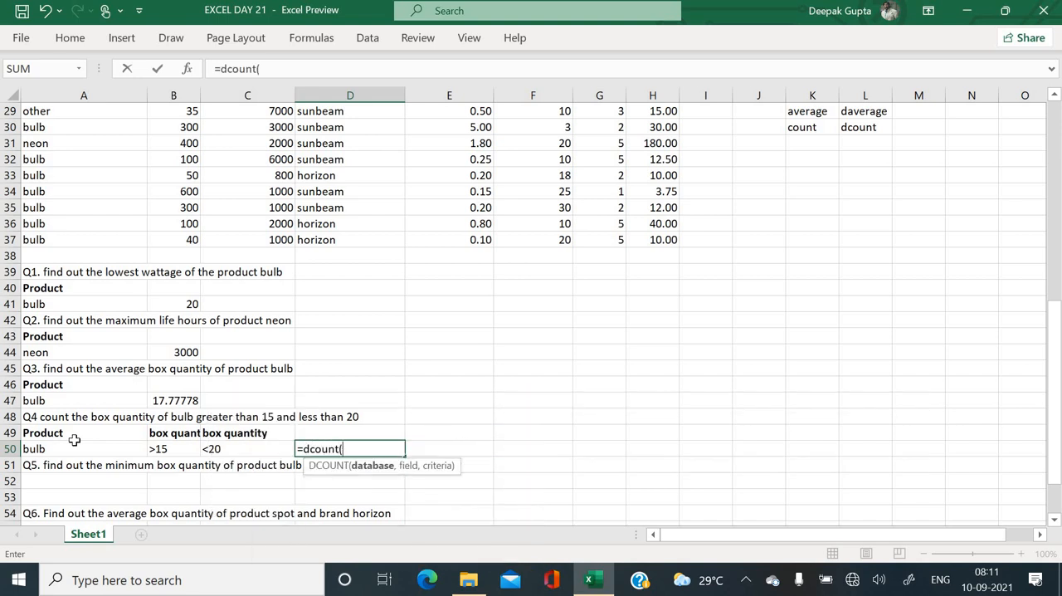
pyautogui.scroll(3, 344, 493)
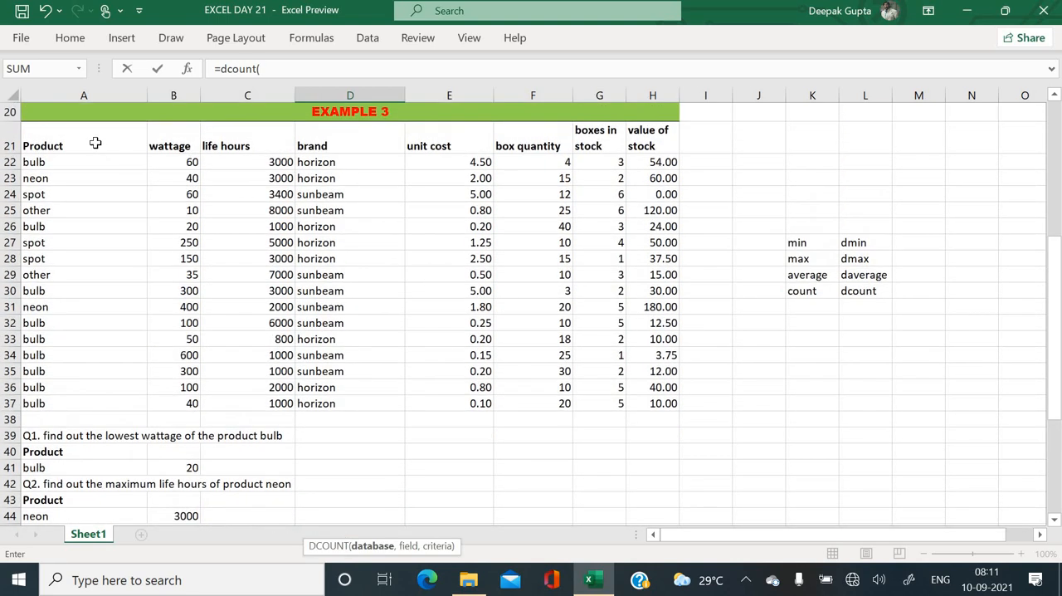
pyautogui.moveTo(110, 149); pyautogui.dragTo(511, 311)
pyautogui.moveTo(598, 375); pyautogui.dragTo(658, 404)
pyautogui.write(',')
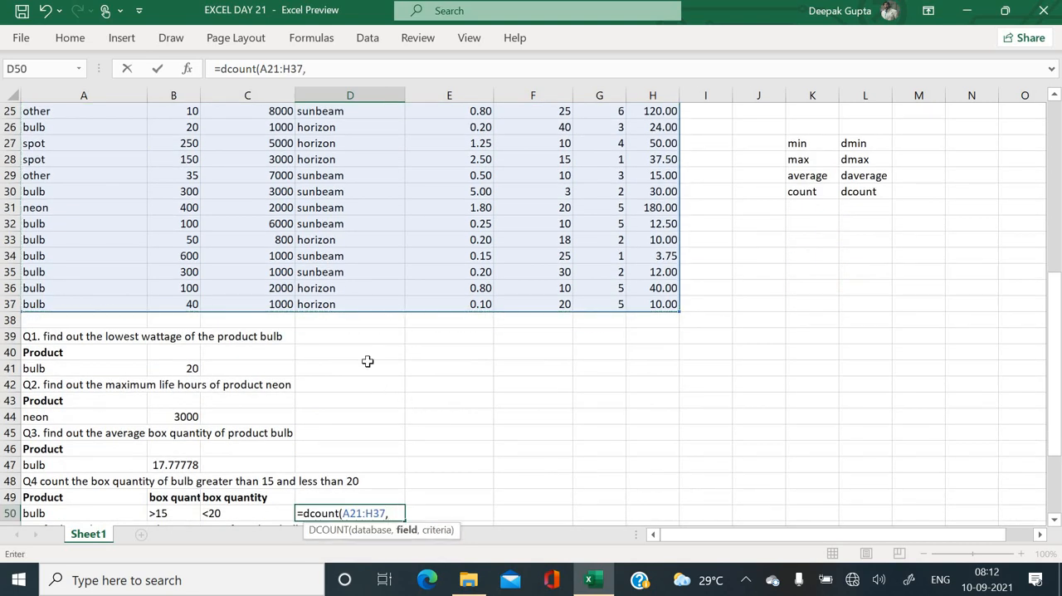
pyautogui.scroll(3, 369, 361)
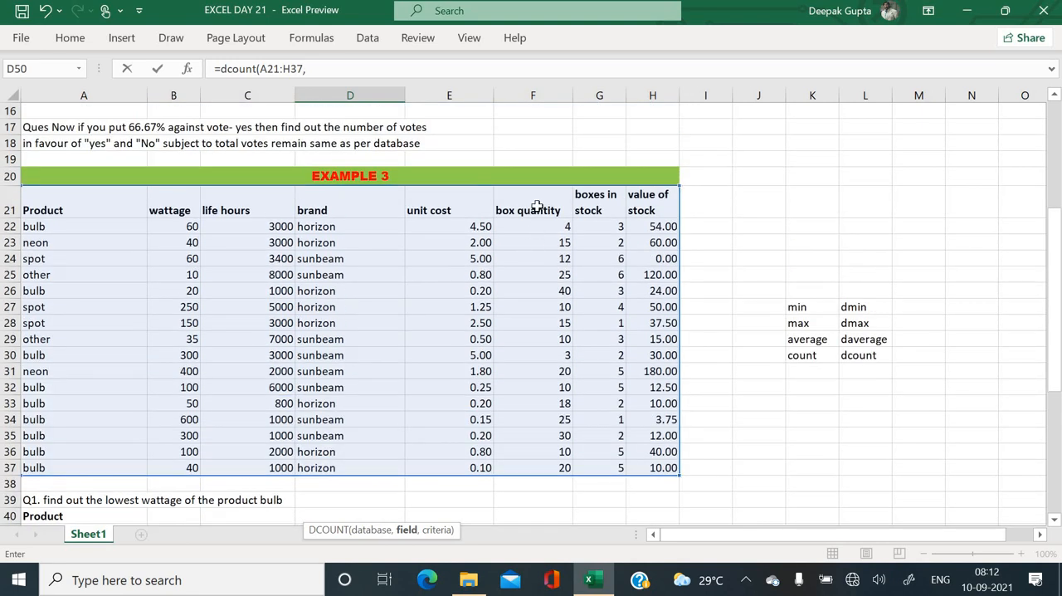
pyautogui.click(536, 205)
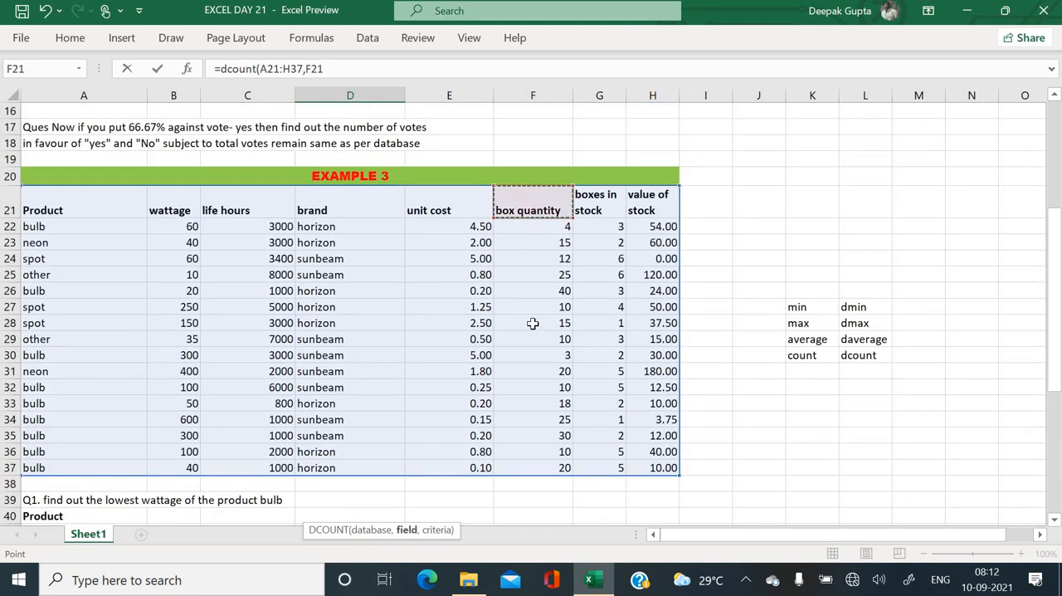
pyautogui.scroll(-4, 533, 308)
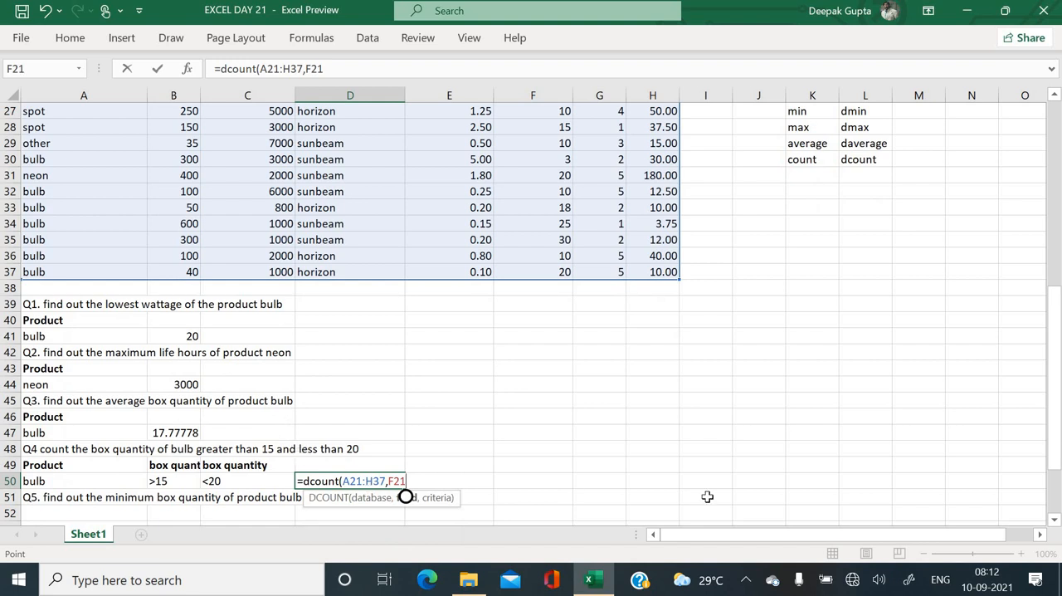
pyautogui.write(',')
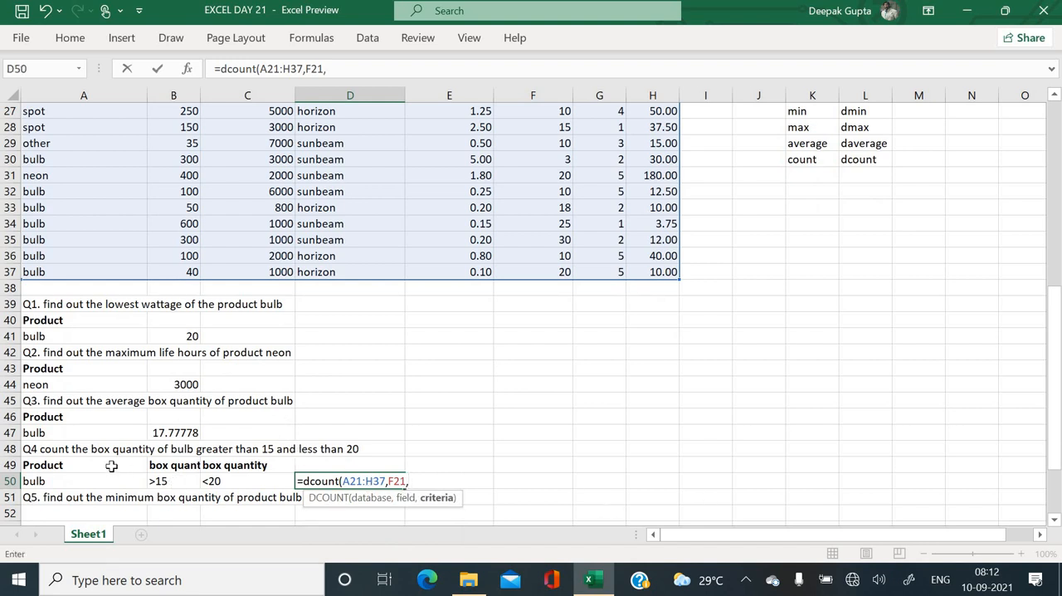
pyautogui.moveTo(111, 465); pyautogui.dragTo(237, 482)
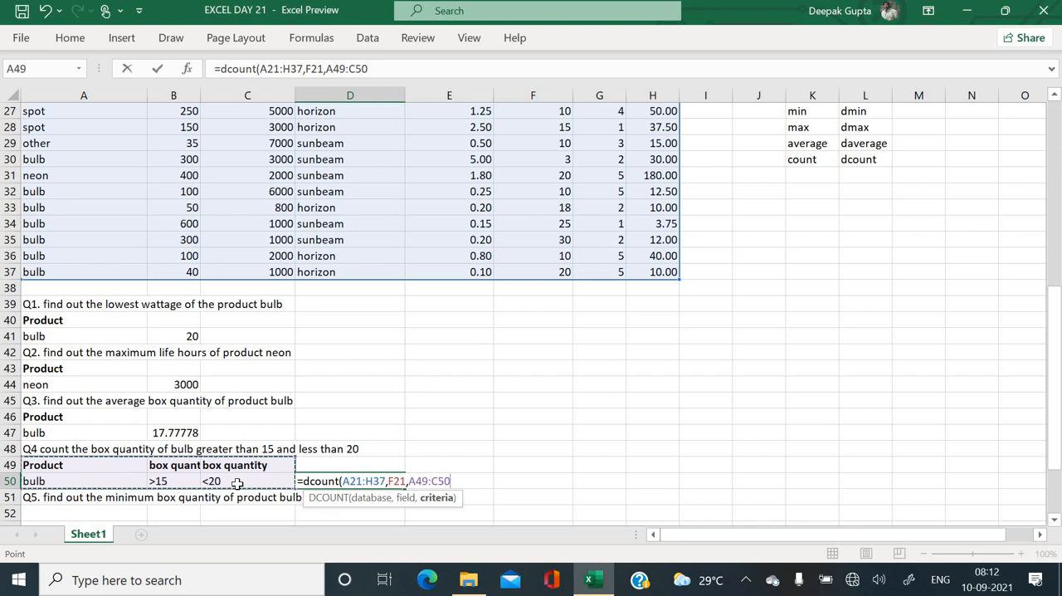
pyautogui.press('Return')
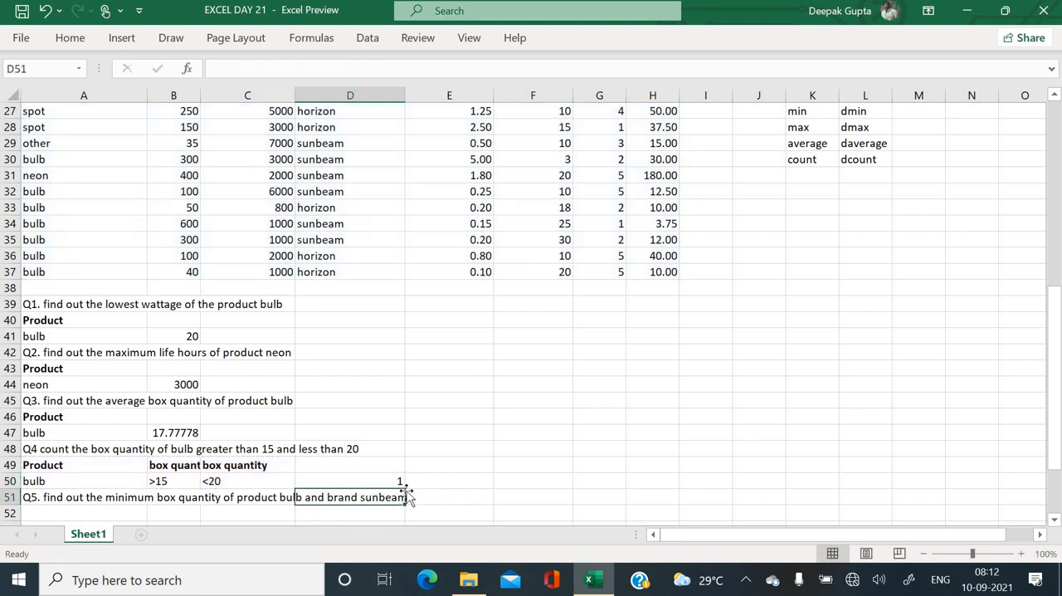
# - Change the lower box quantity criterion for Q4 in B50 to >=15
pyautogui.click(157, 484)
pyautogui.doubleClick(158, 484)
pyautogui.write('=')
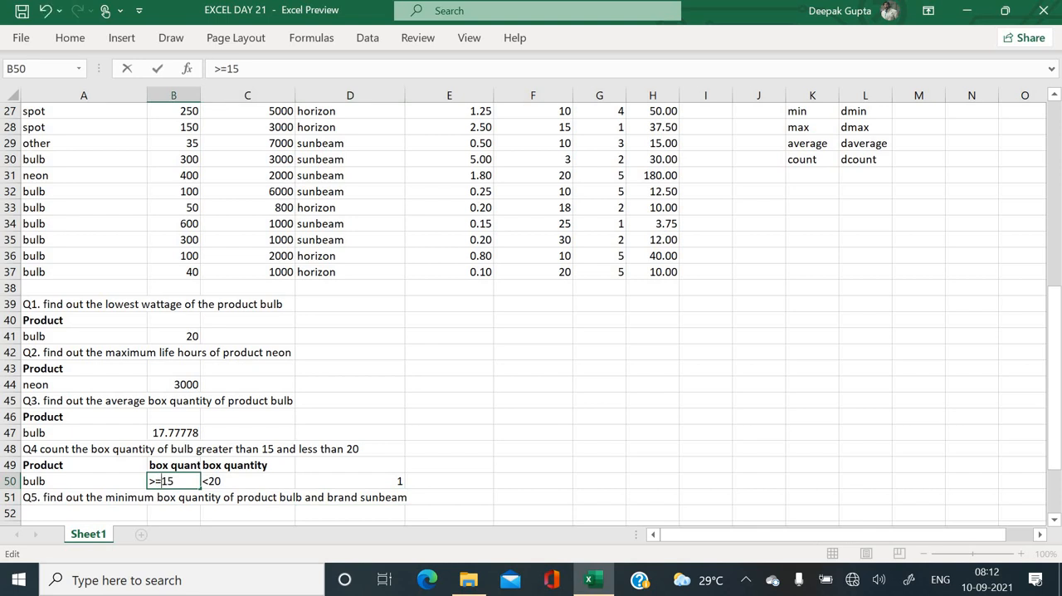
pyautogui.press('Return')
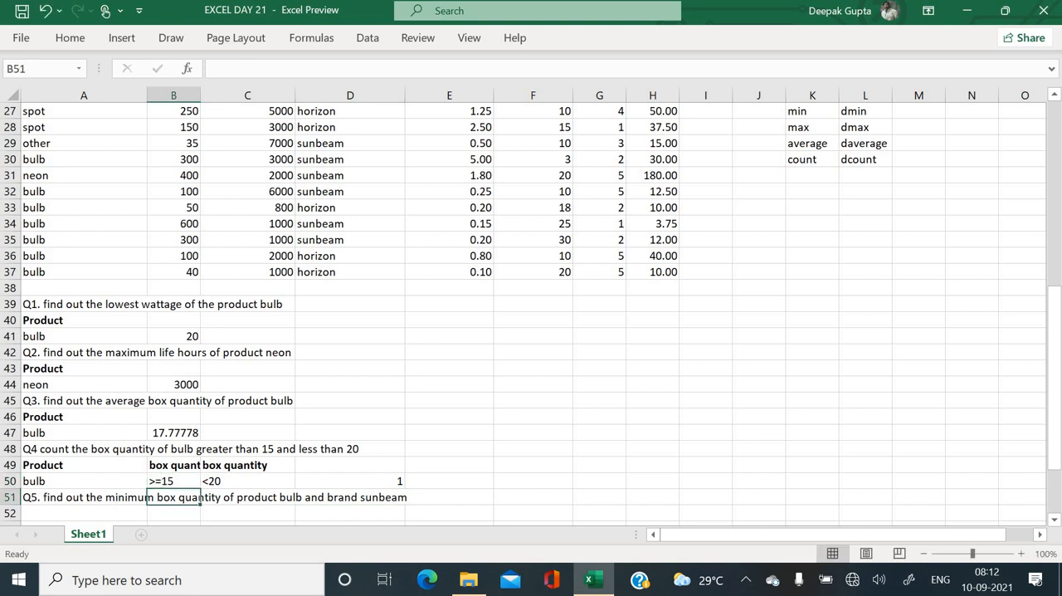
# - Try <=20 as the upper box quantity criterion for Q4 in C50 and restore it to <20
pyautogui.doubleClick(209, 482)
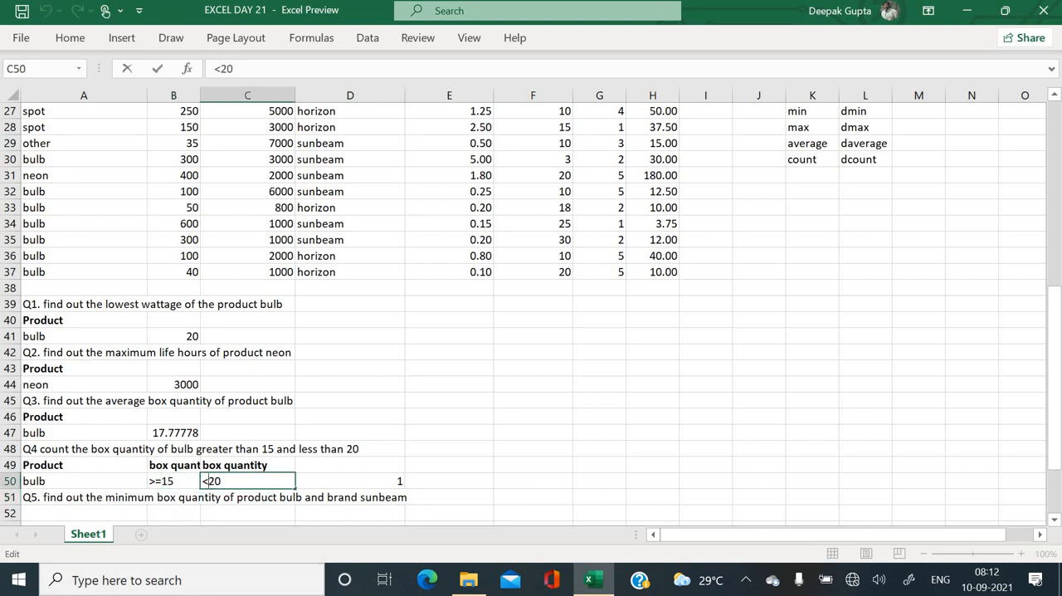
pyautogui.write('=')
pyautogui.press('Return')
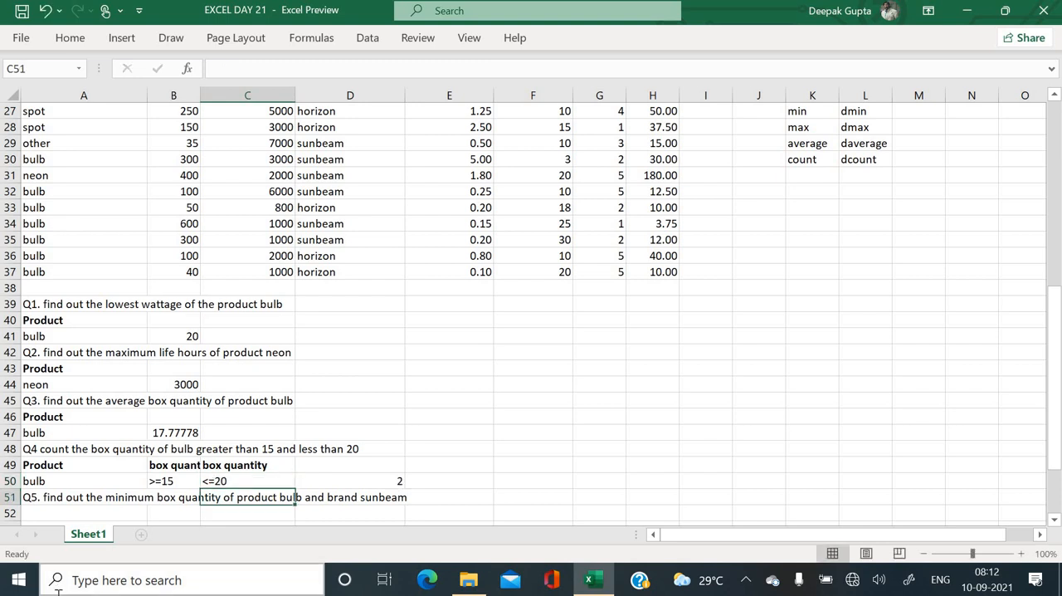
pyautogui.doubleClick(218, 480)
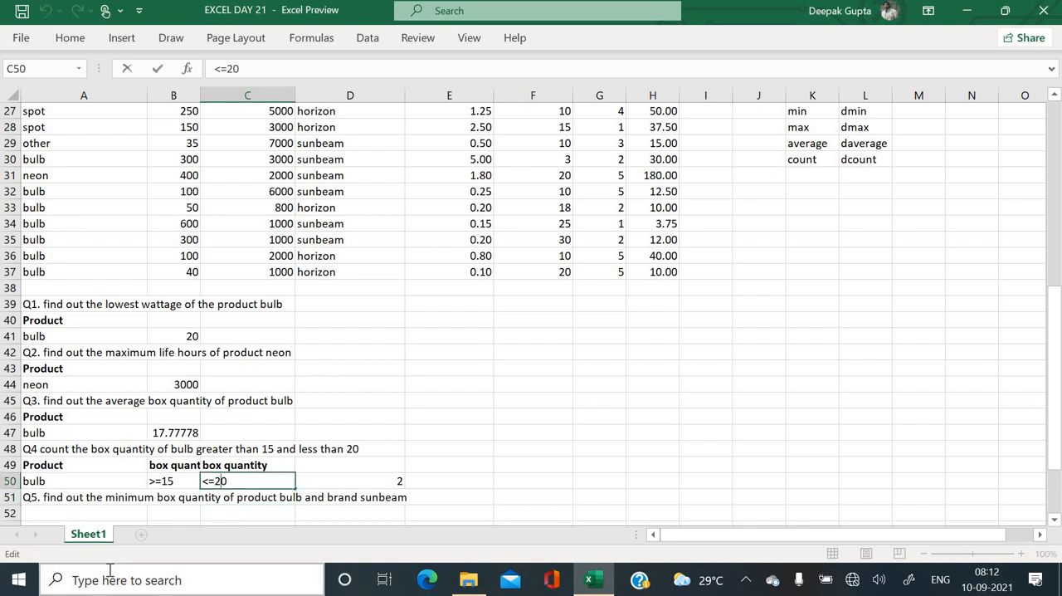
pyautogui.press('Left')
pyautogui.press('BackSpace')
pyautogui.press('Return')
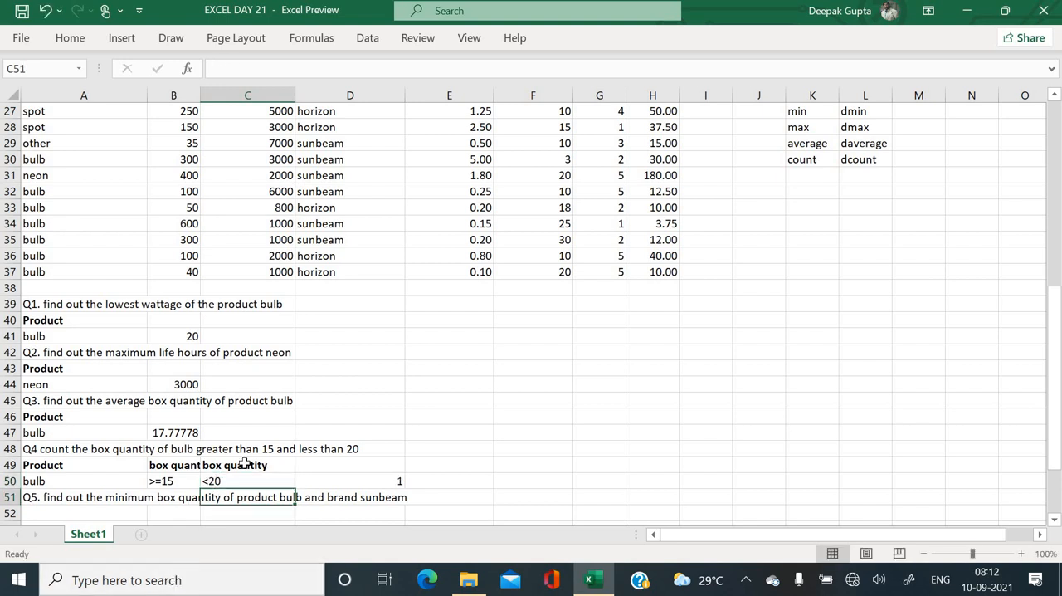
# - Copy the Product and bulb criteria from A49:A50 into A52:A53 below the Q5 question
pyautogui.scroll(-2, 280, 418)
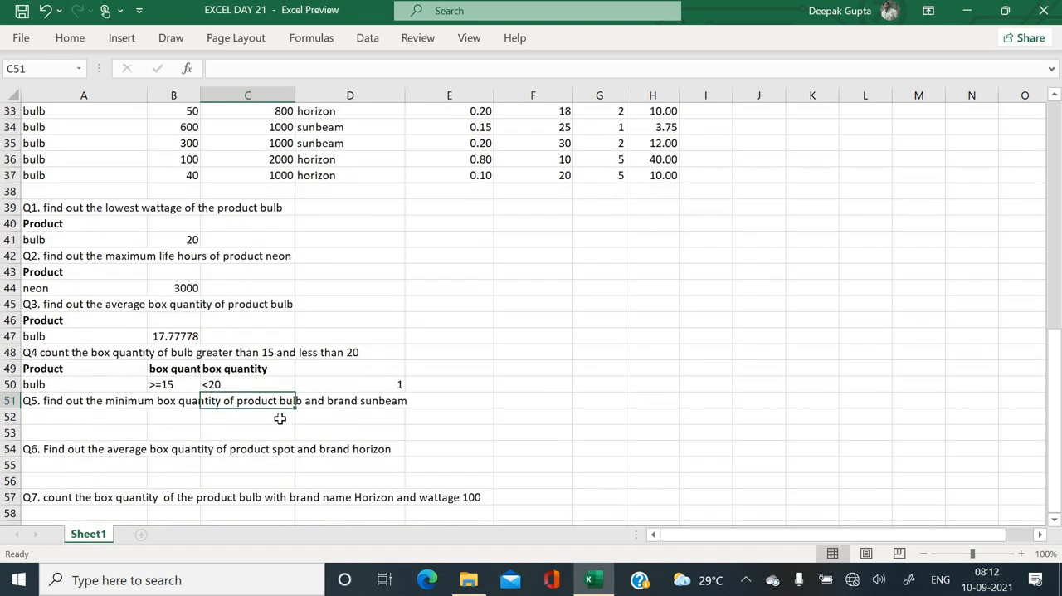
pyautogui.scroll(-1, 206, 416)
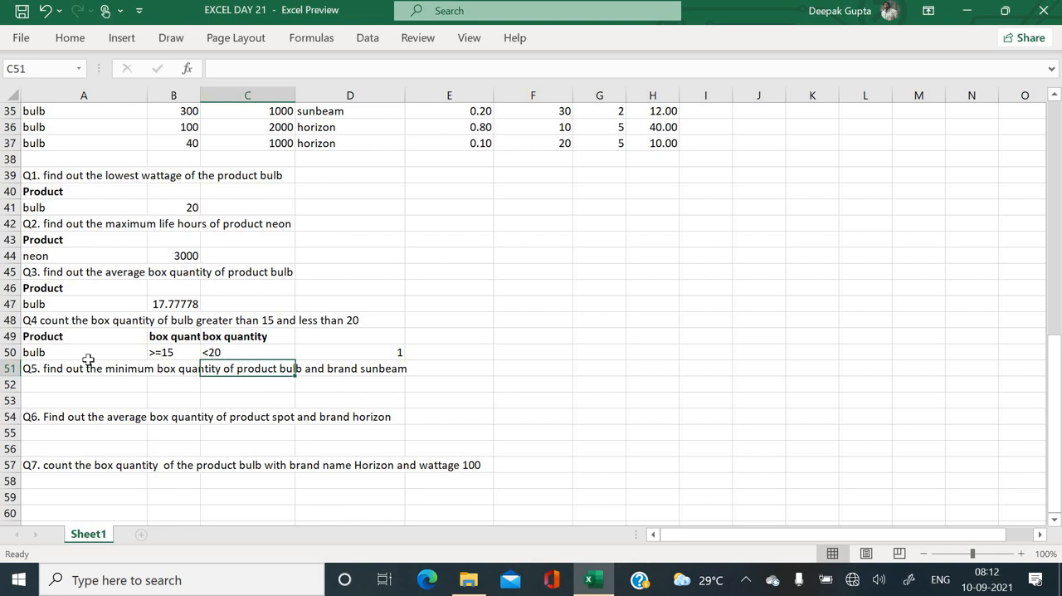
pyautogui.click(73, 386)
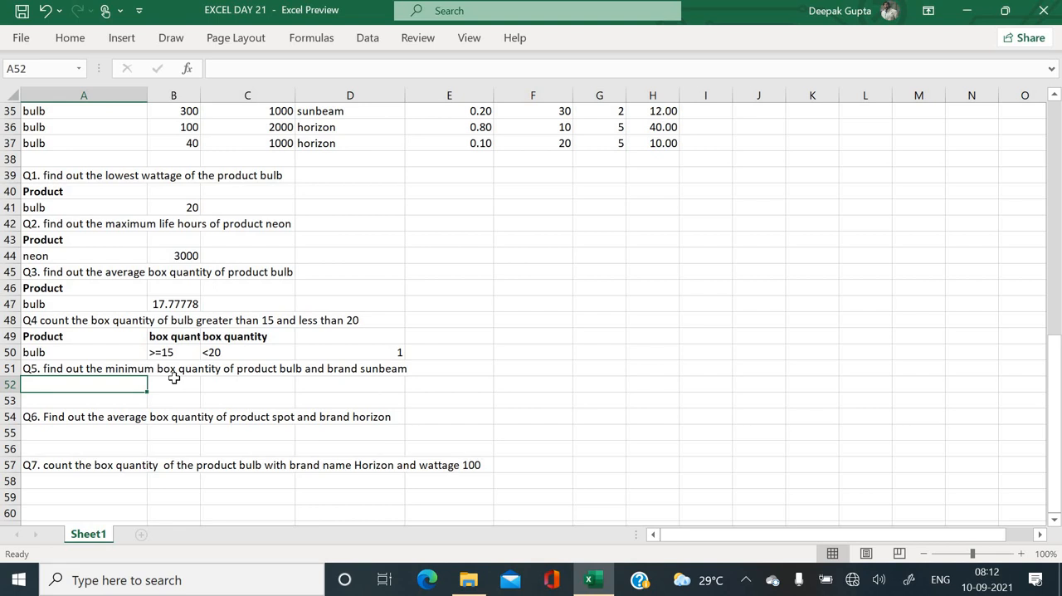
pyautogui.click(155, 384)
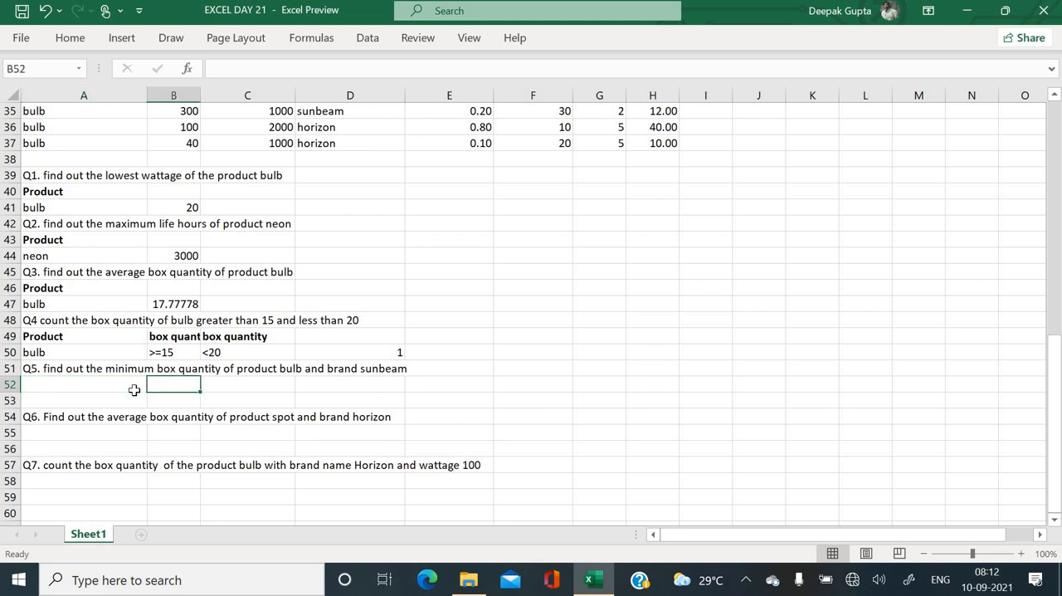
pyautogui.click(87, 394)
pyautogui.click(84, 370)
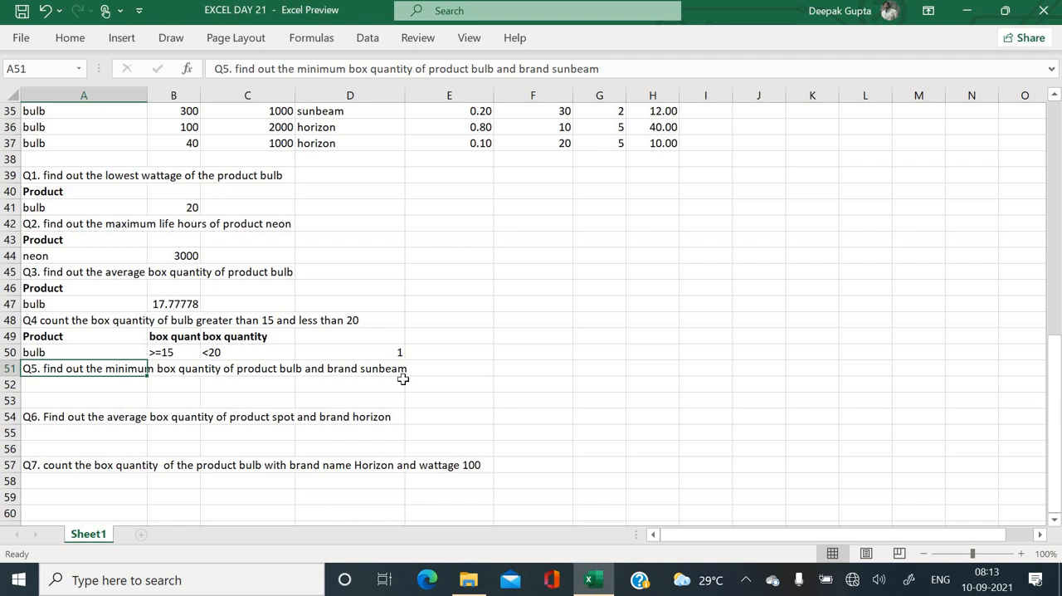
pyautogui.moveTo(96, 341); pyautogui.dragTo(95, 349)
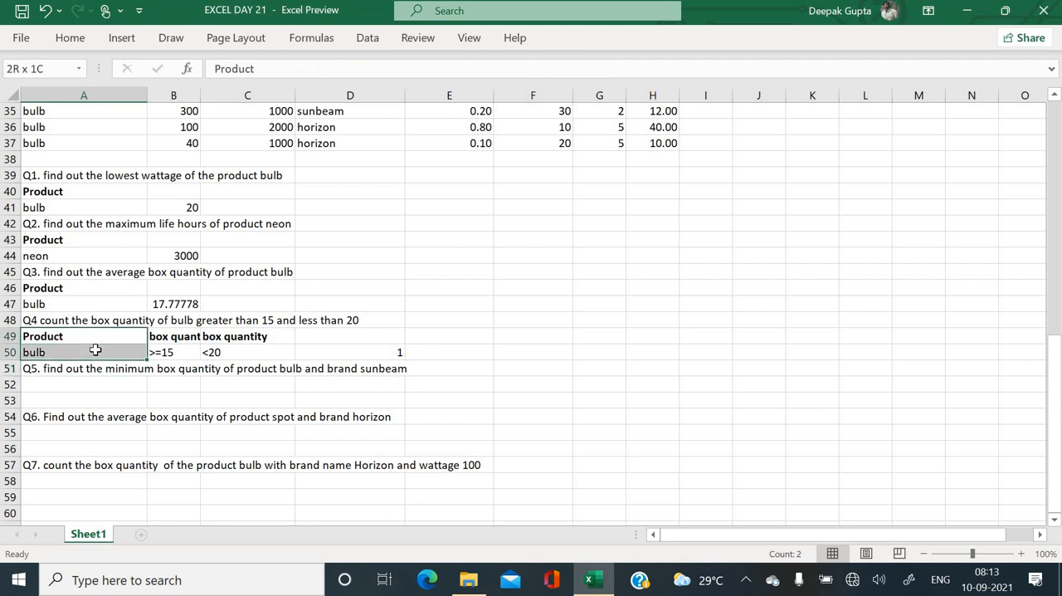
pyautogui.hotkey('ctrl', 'c')
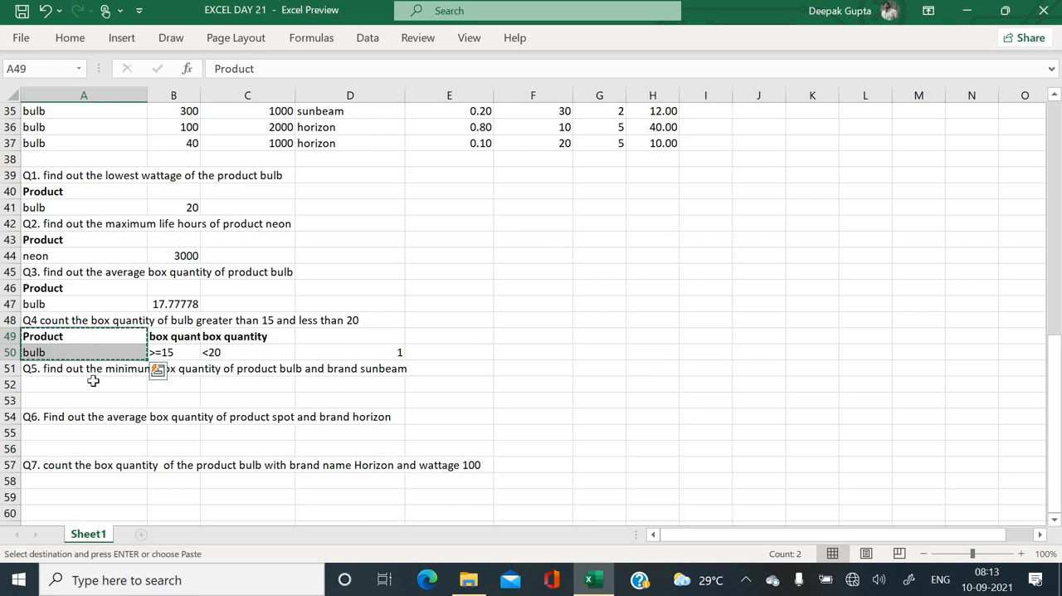
pyautogui.click(94, 382)
pyautogui.press('Return')
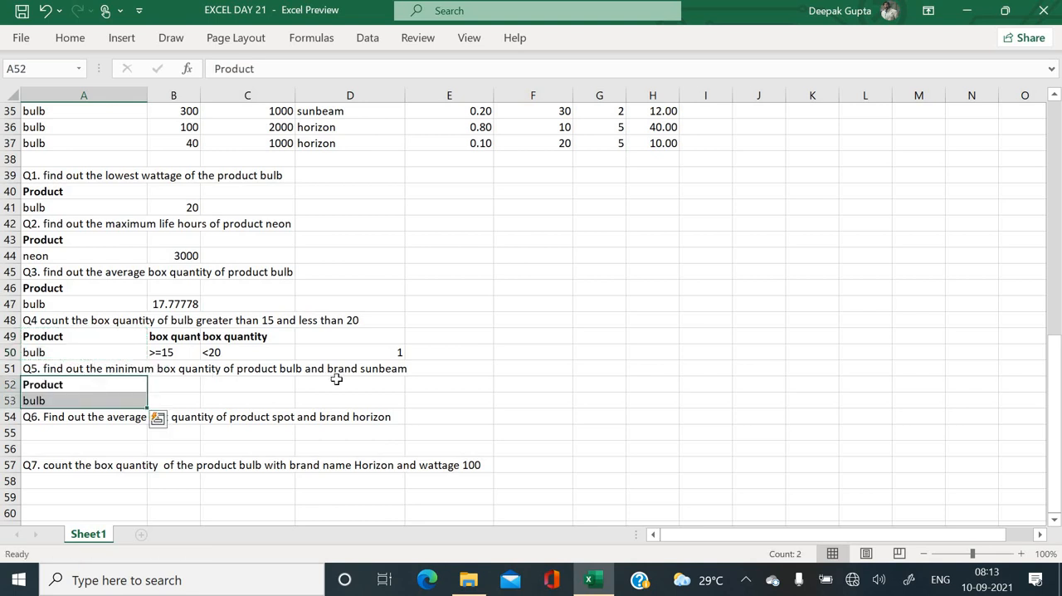
# - Copy the brand header from D21 into B52 beside the Q5 Product criterion header
pyautogui.scroll(2, 336, 378)
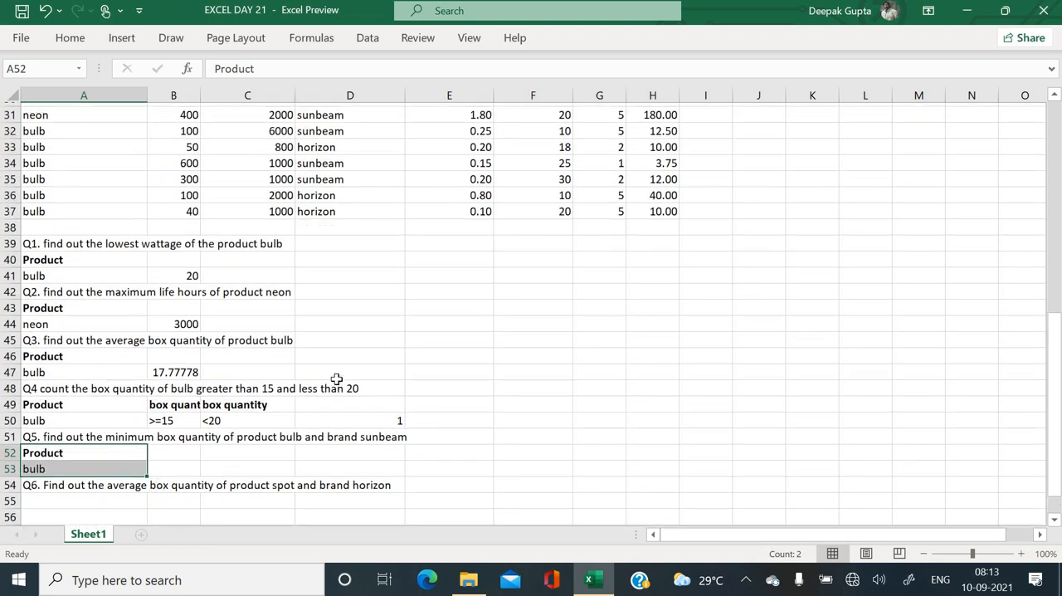
pyautogui.scroll(4, 336, 378)
pyautogui.click(330, 143)
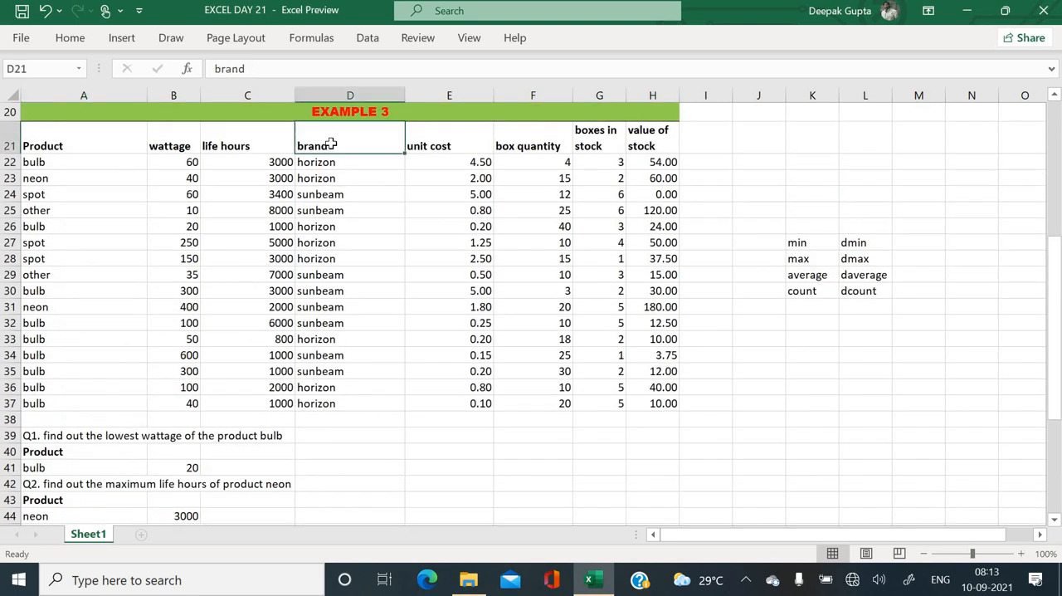
pyautogui.hotkey('ctrl', 'c')
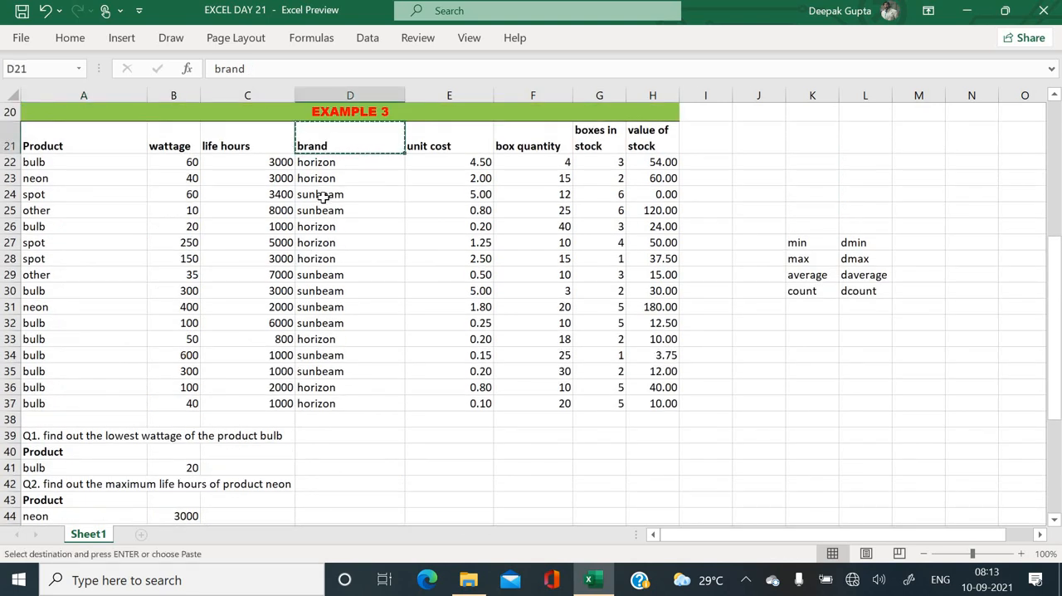
pyautogui.scroll(-3, 324, 197)
pyautogui.scroll(-2, 323, 197)
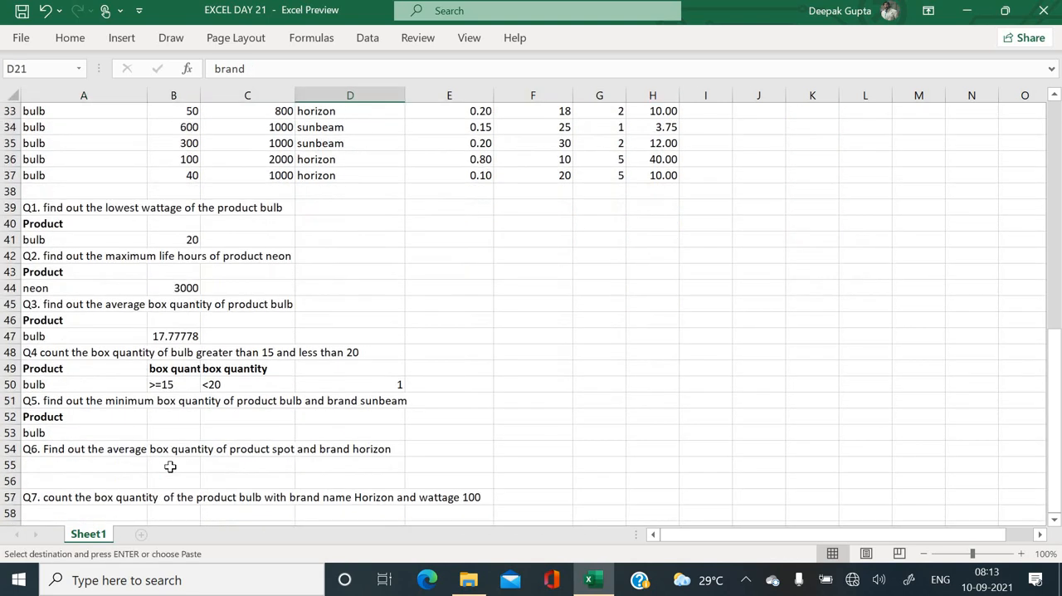
pyautogui.click(175, 415)
pyautogui.hotkey('ctrl', 'v')
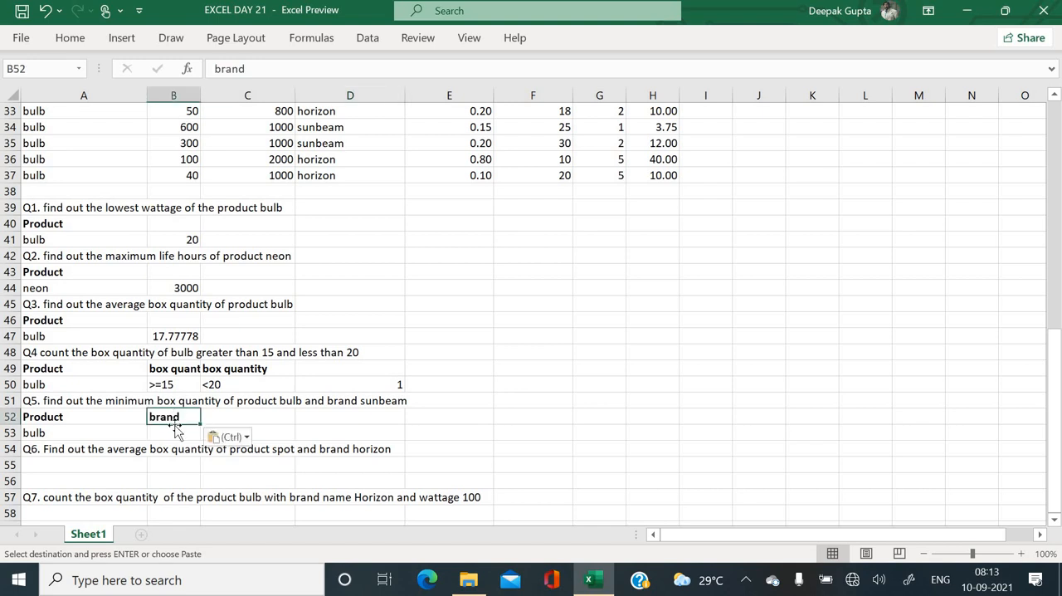
# - Copy sunbeam from D34 into B53 as the brand criterion for Q5
pyautogui.click(342, 130)
pyautogui.hotkey('ctrl', 'c')
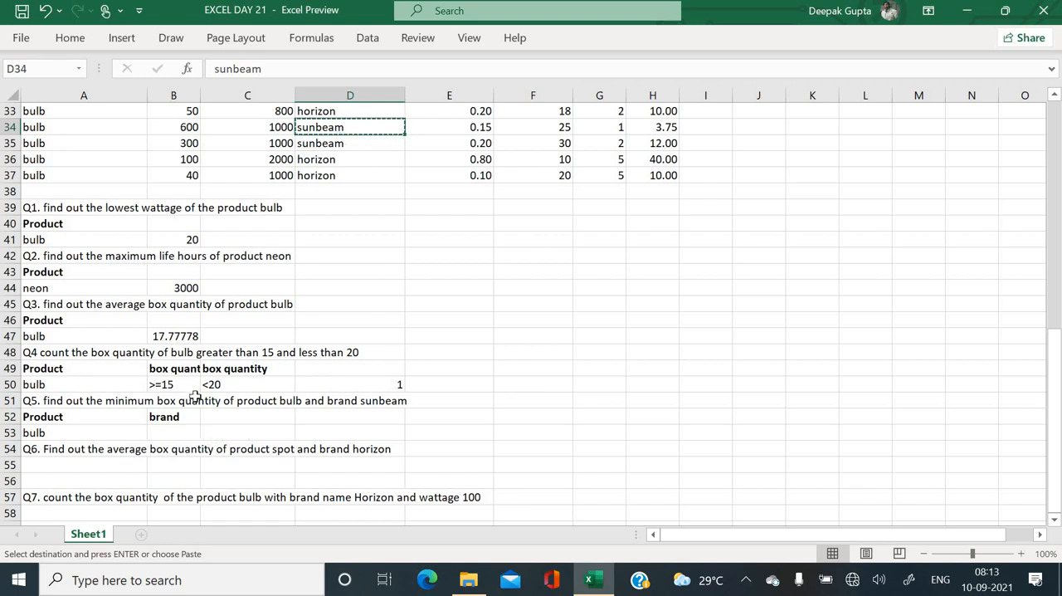
pyautogui.click(171, 430)
pyautogui.press('Return')
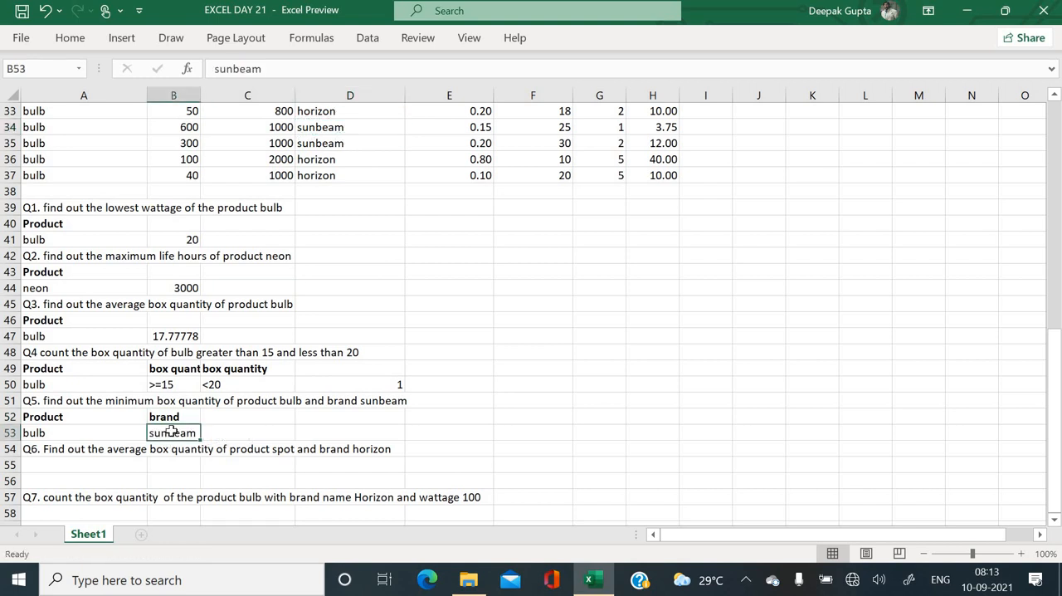
# - Begin the Q5 answer in C53 with a DMIN formula using A21:H37 as the database
pyautogui.click(251, 432)
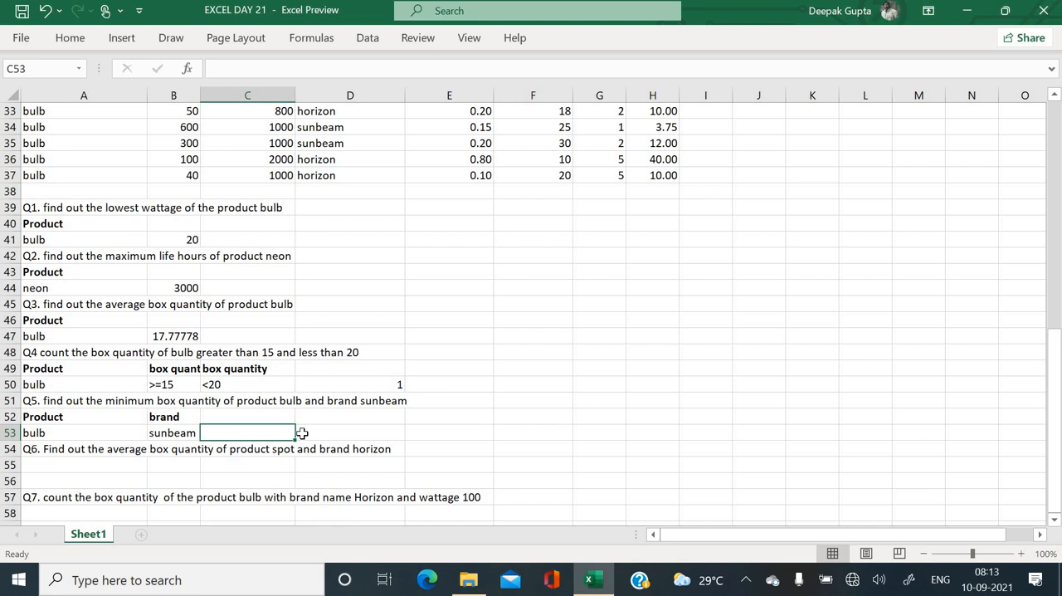
pyautogui.write('=')
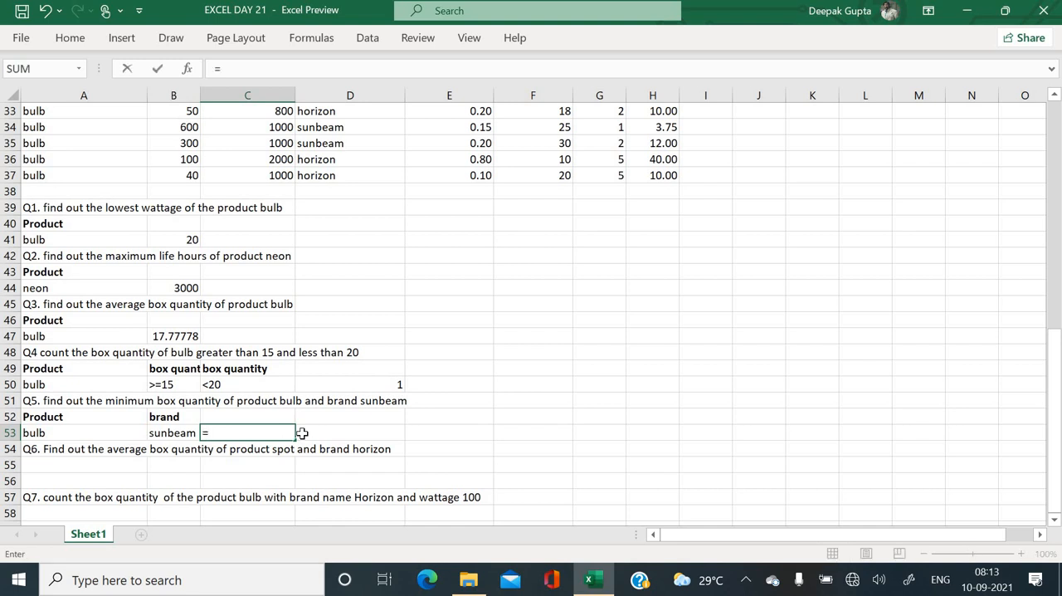
pyautogui.write('d')
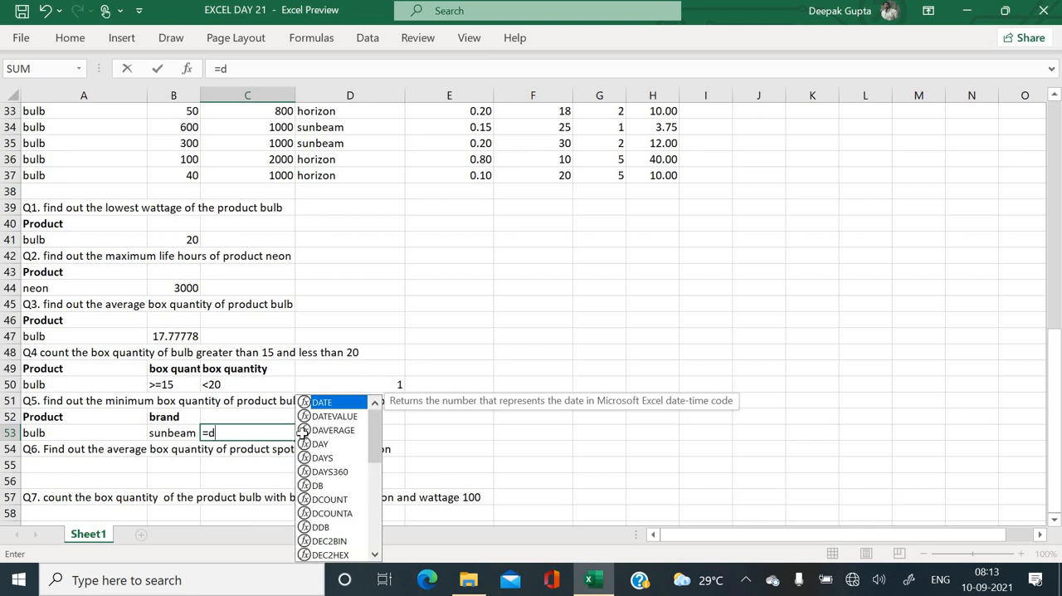
pyautogui.write('min(')
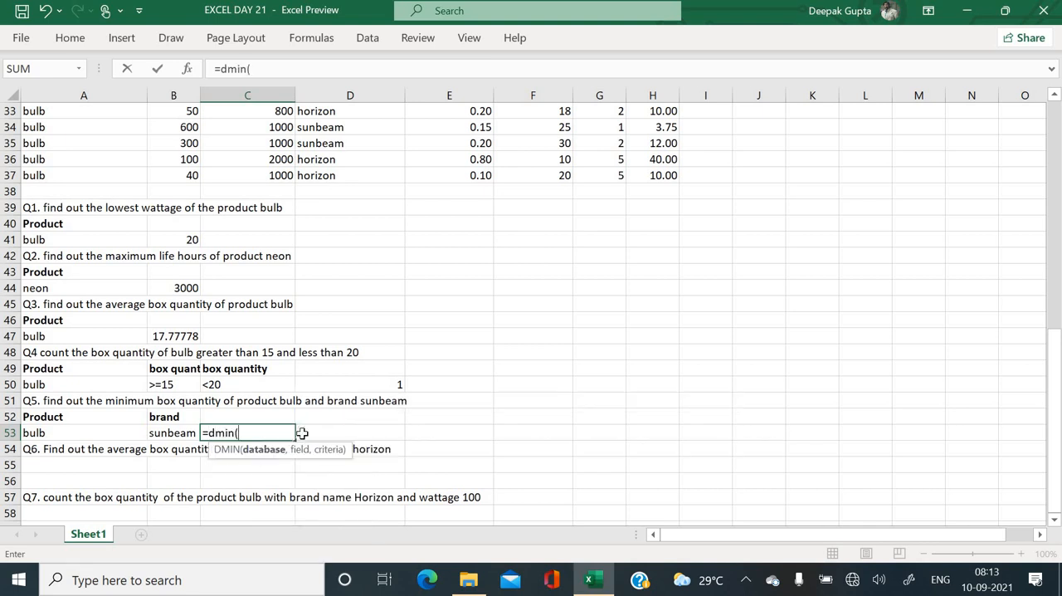
pyautogui.scroll(4, 270, 184)
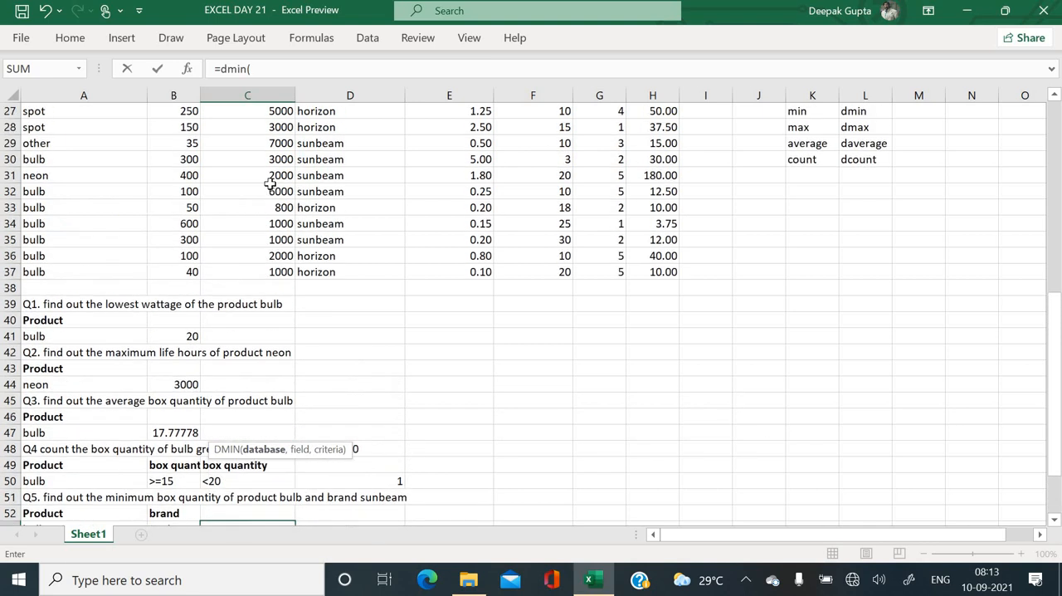
pyautogui.scroll(1, 270, 184)
pyautogui.moveTo(102, 137); pyautogui.dragTo(613, 309)
pyautogui.moveTo(638, 368); pyautogui.dragTo(658, 402)
pyautogui.write(',')
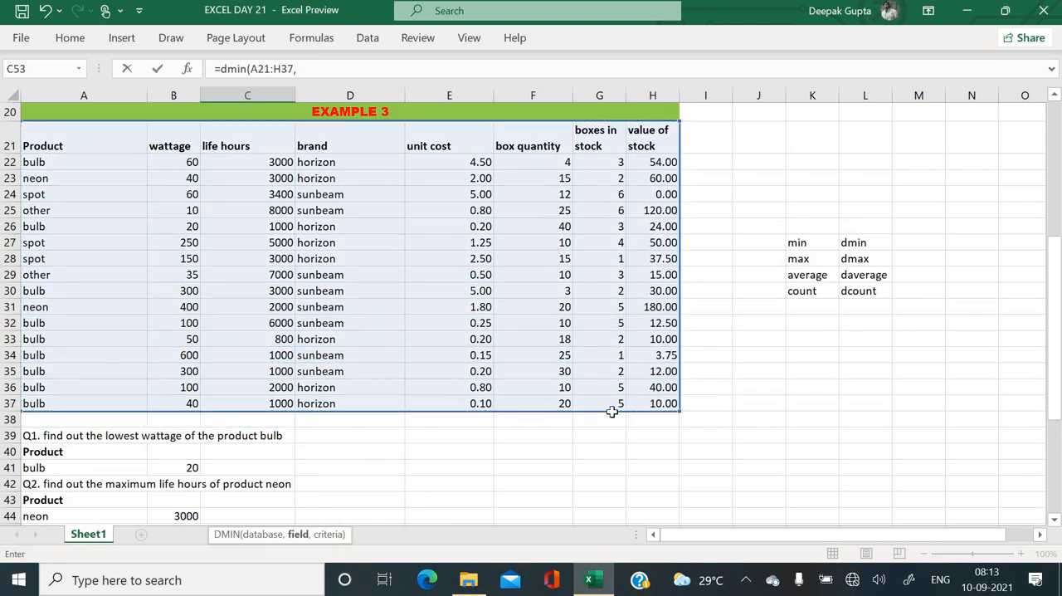
# - Complete the DMIN formula in C53 with the box quantity field F21 and the criteria range A52:B53
pyautogui.scroll(2, 611, 411)
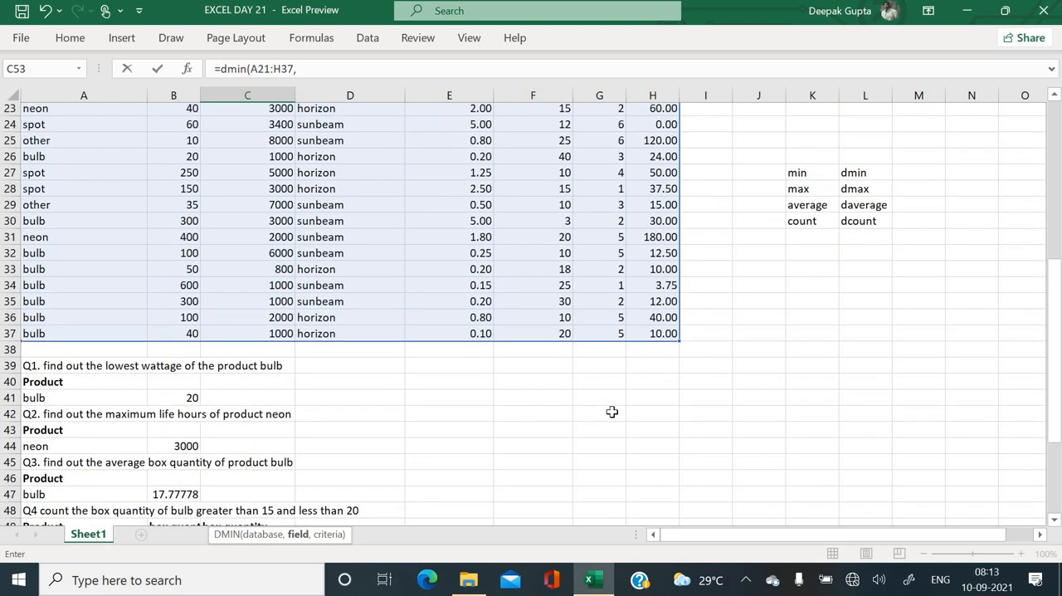
pyautogui.scroll(-2, 612, 411)
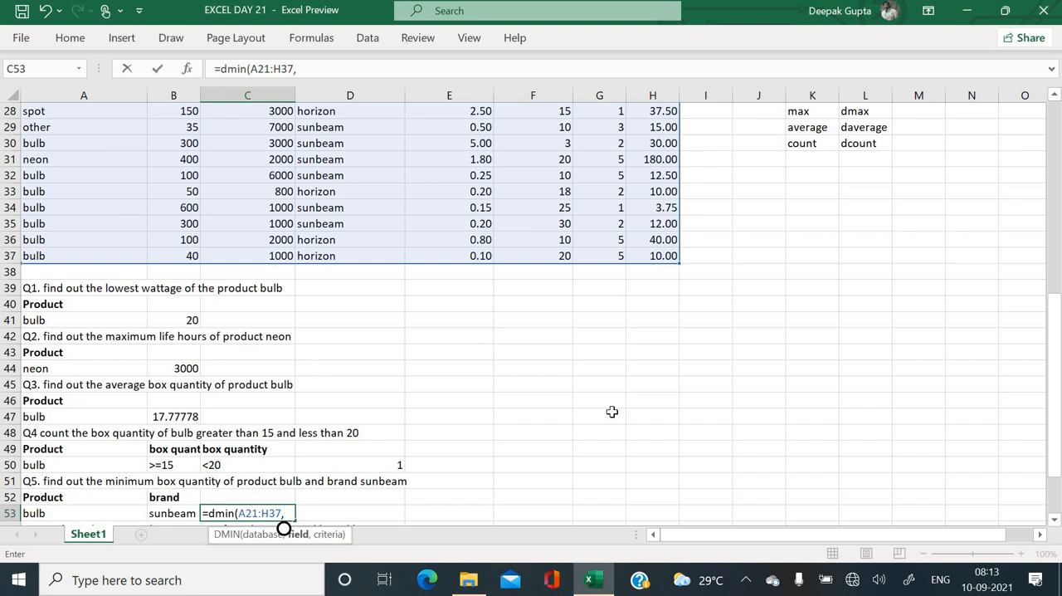
pyautogui.scroll(5, 611, 412)
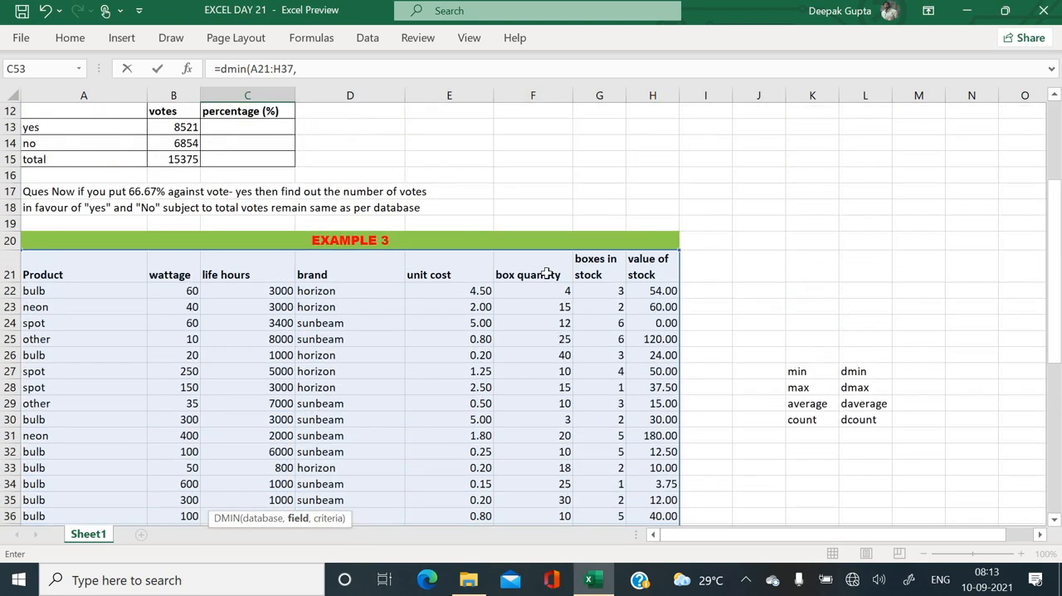
pyautogui.click(546, 274)
pyautogui.write(',')
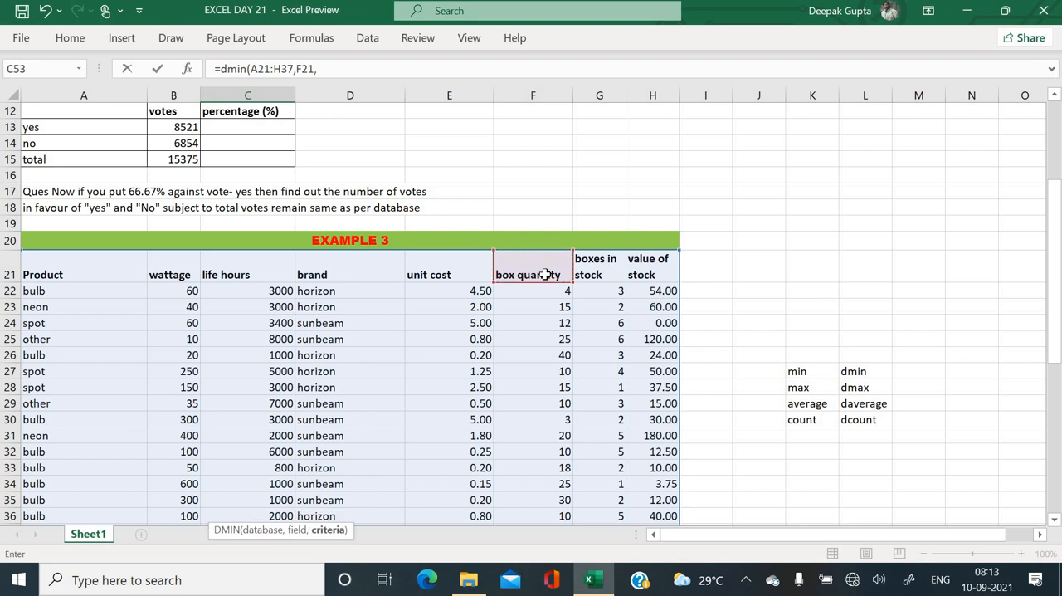
pyautogui.scroll(-5, 545, 273)
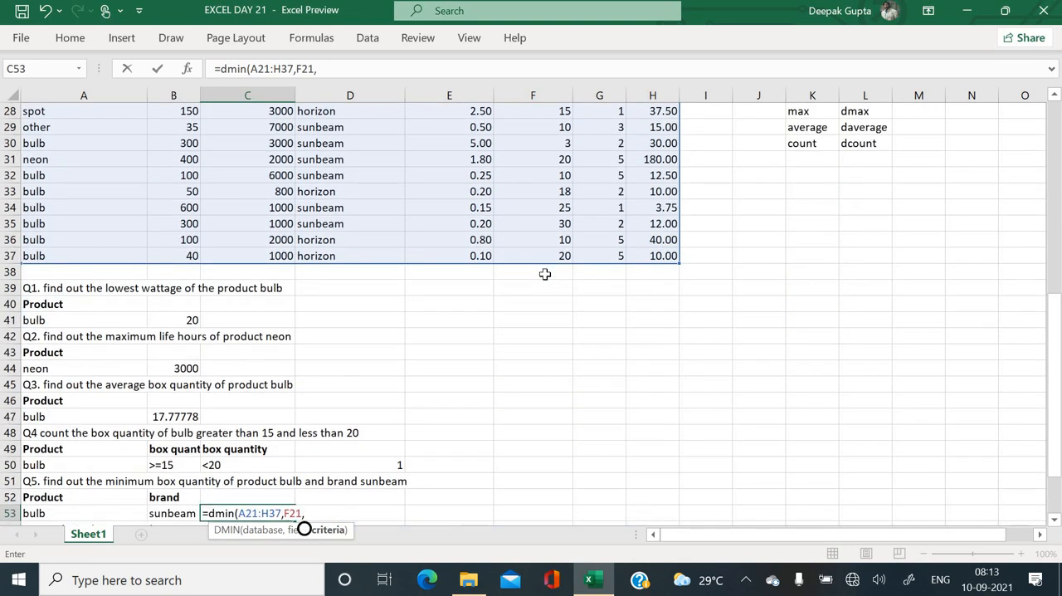
pyautogui.moveTo(74, 497); pyautogui.dragTo(168, 514)
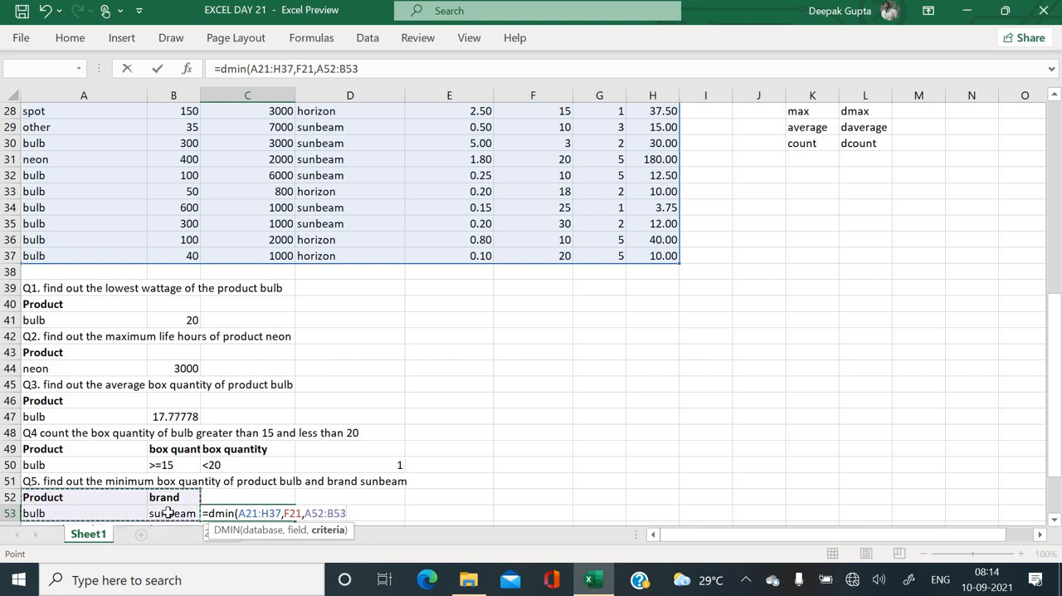
pyautogui.press('Return')
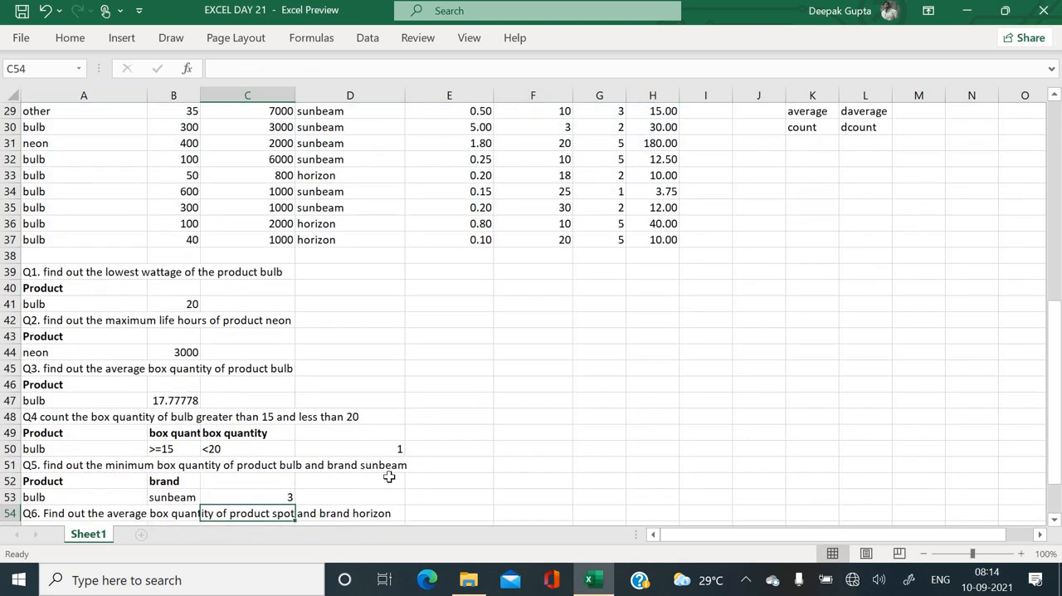
# - Copy the Product header from A52 into A55 below the Q6 question
pyautogui.scroll(-1, 389, 477)
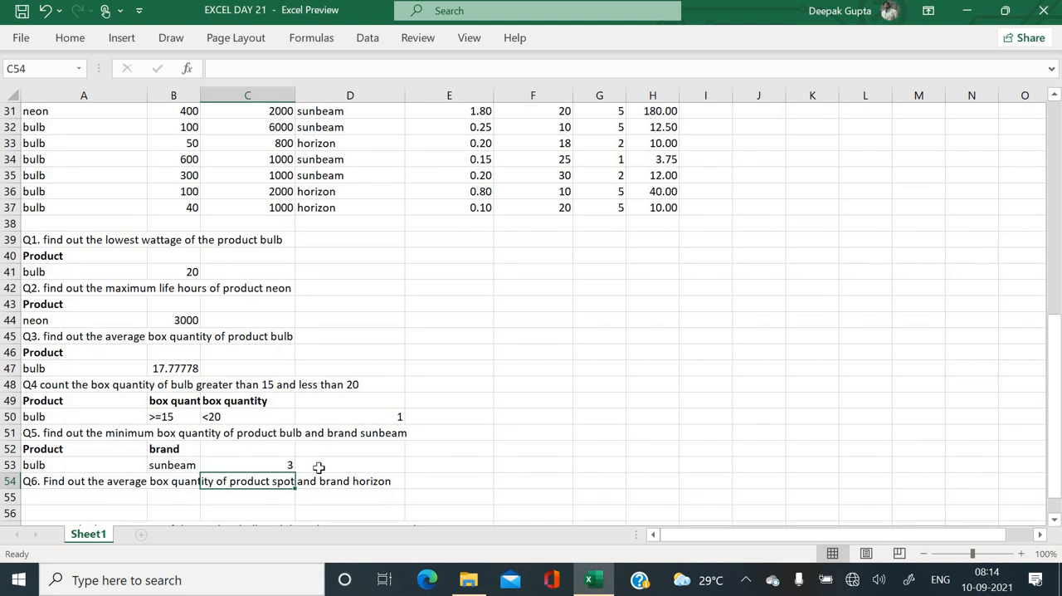
pyautogui.scroll(-1, 318, 467)
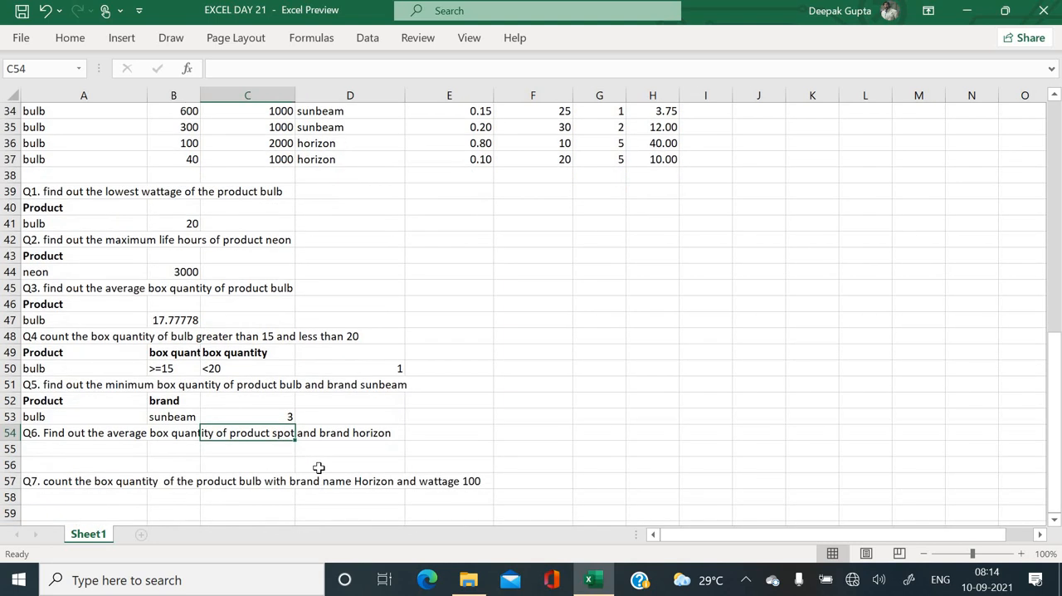
pyautogui.click(99, 454)
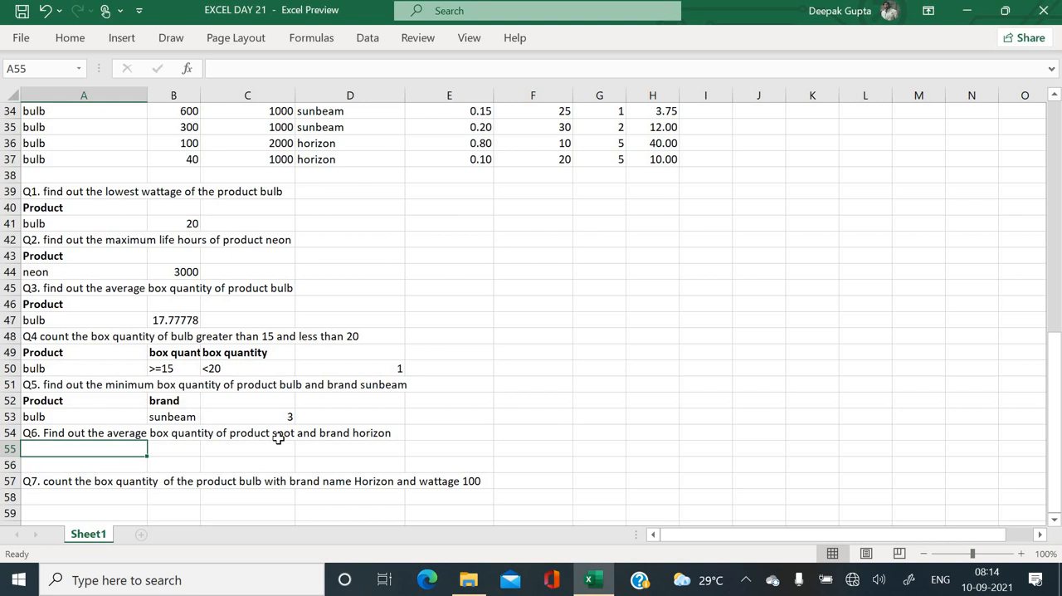
pyautogui.click(100, 406)
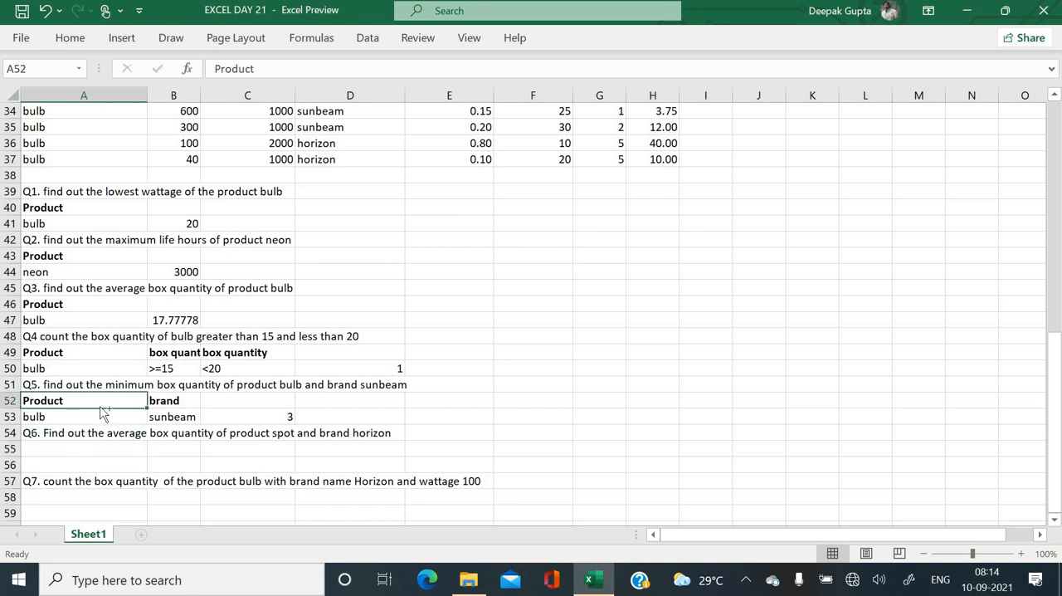
pyautogui.hotkey('ctrl', 'c')
pyautogui.press('Down')
pyautogui.press('Down')
pyautogui.press('Down')
pyautogui.press('Return')
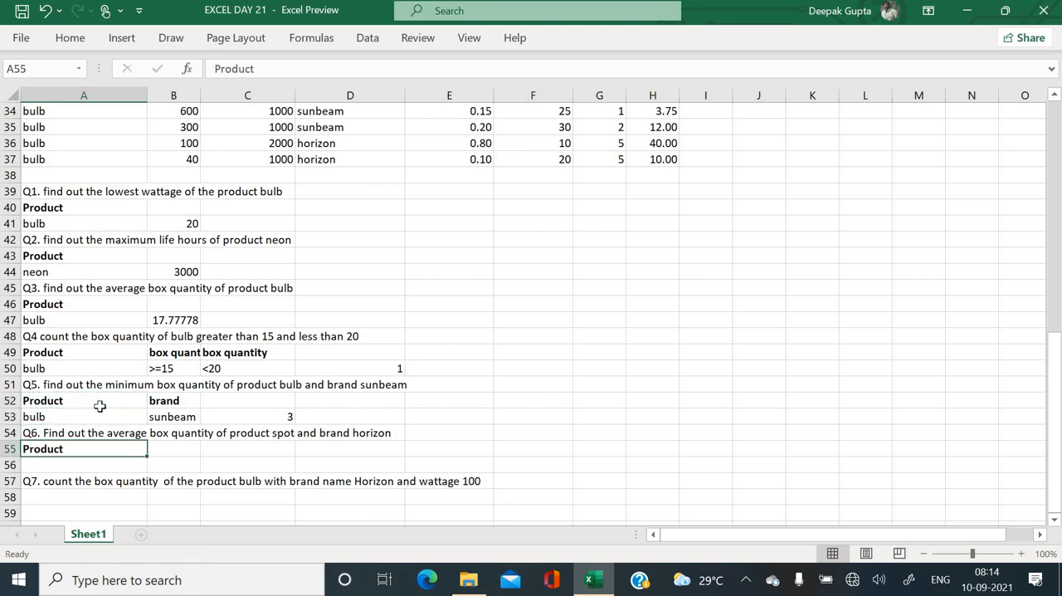
# - Copy the brand header from B52 into B55 for the Q6 criteria
pyautogui.click(160, 400)
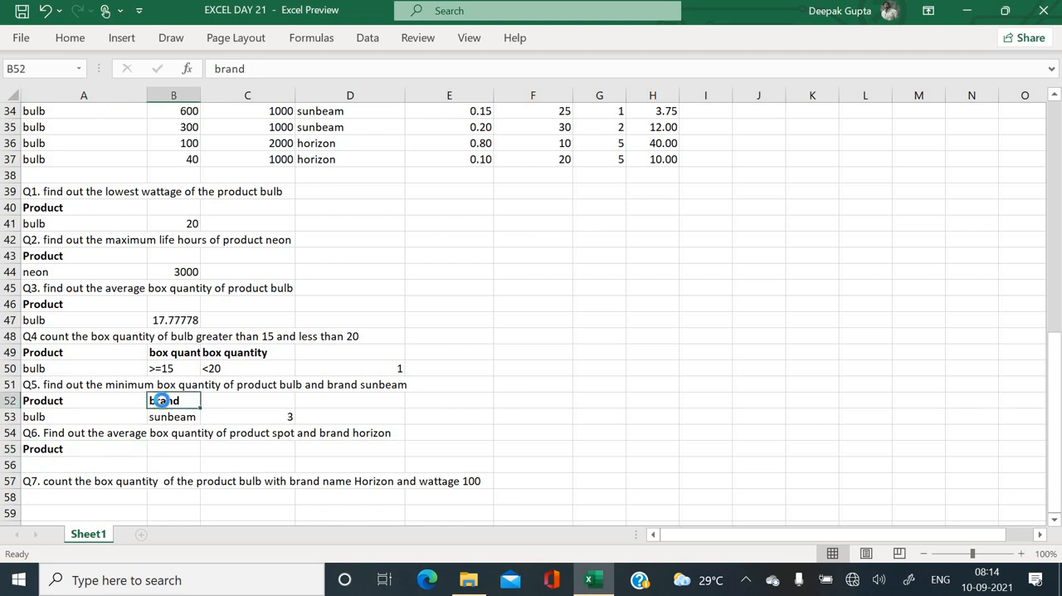
pyautogui.hotkey('ctrl', 'c')
pyautogui.press('Down')
pyautogui.press('Down')
pyautogui.press('Down')
pyautogui.press('Return')
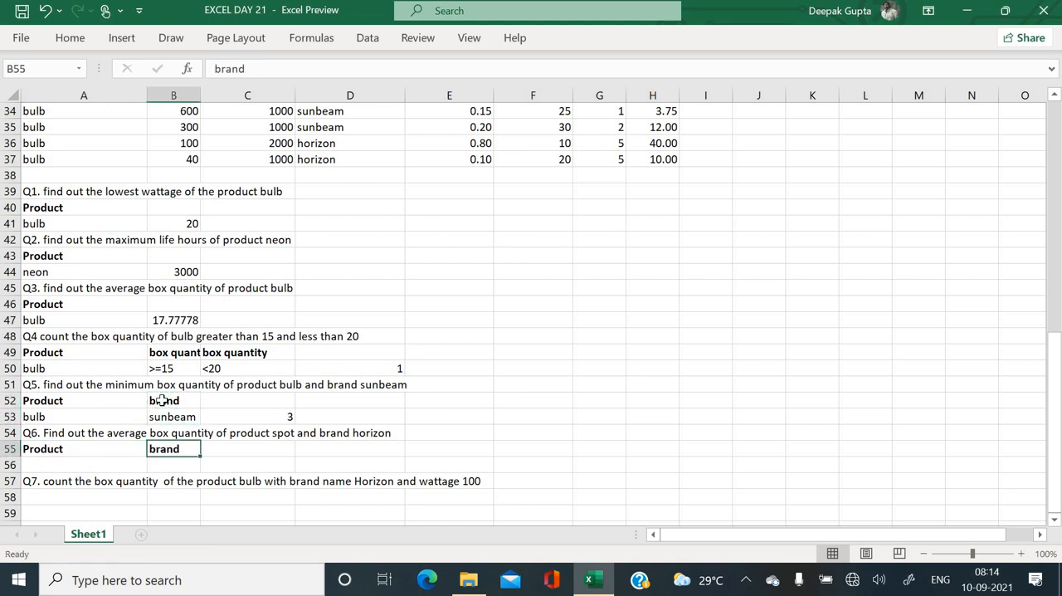
# - Copy horizon from D37 into B56 as the brand criterion for Q6
pyautogui.click(329, 158)
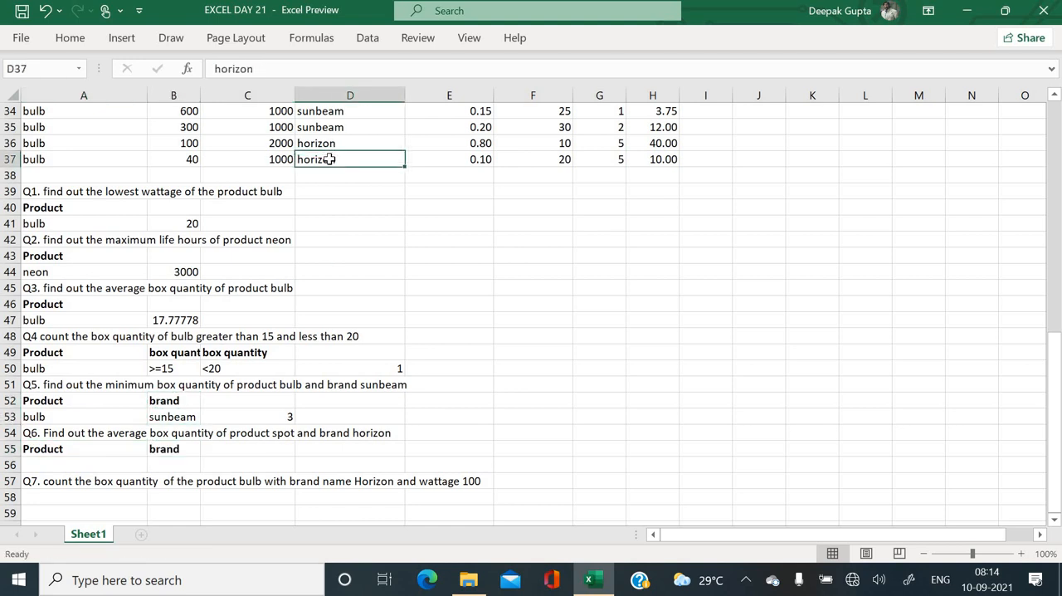
pyautogui.hotkey('ctrl', 'c')
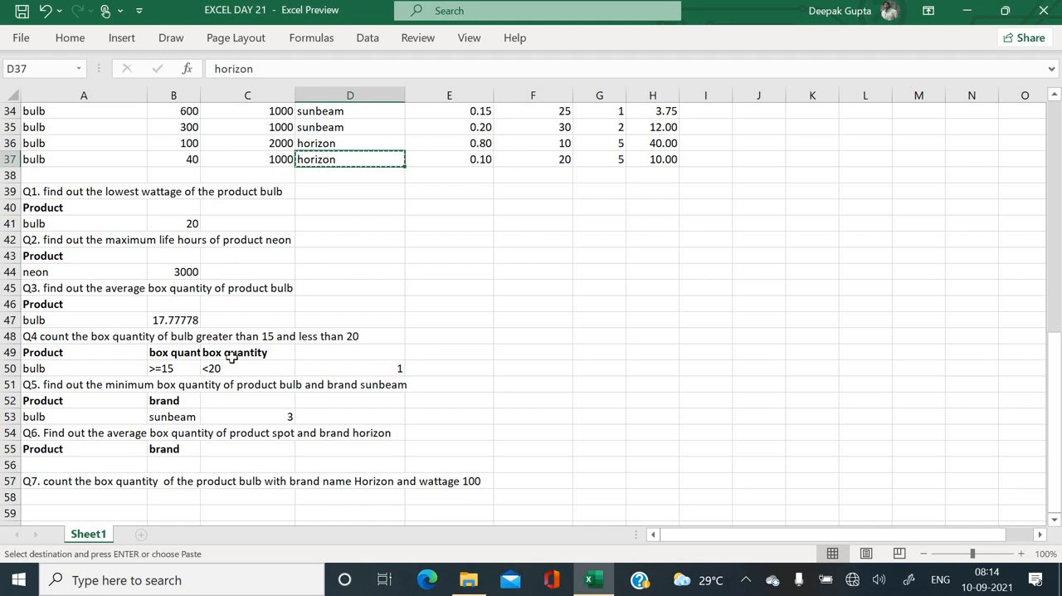
pyautogui.click(187, 462)
pyautogui.press('Return')
# - Copy spot from A28 into A56 as the Product criterion for Q6
pyautogui.click(120, 465)
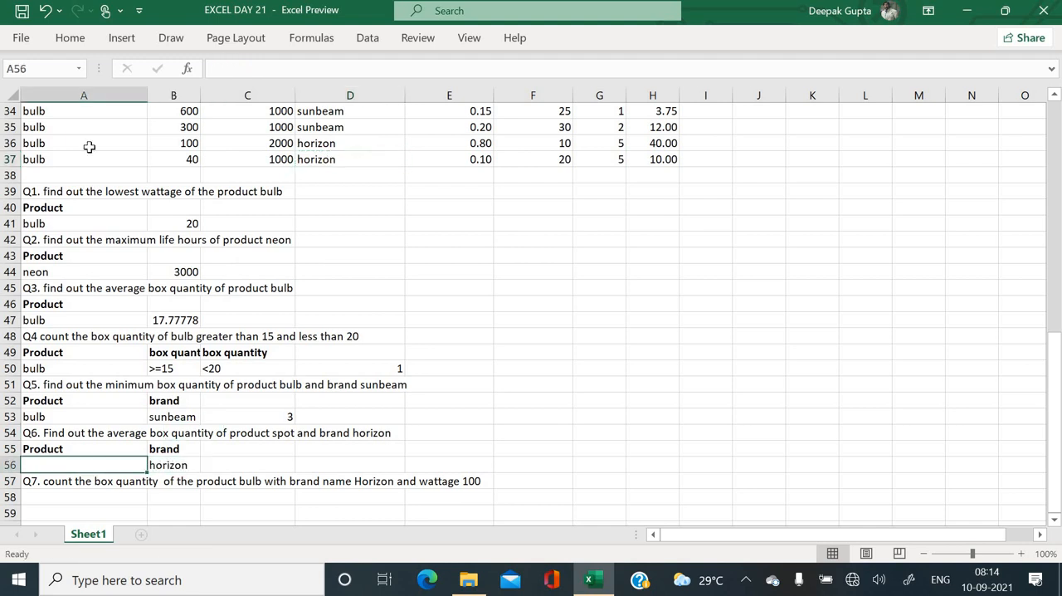
pyautogui.scroll(2, 140, 176)
pyautogui.scroll(1, 139, 175)
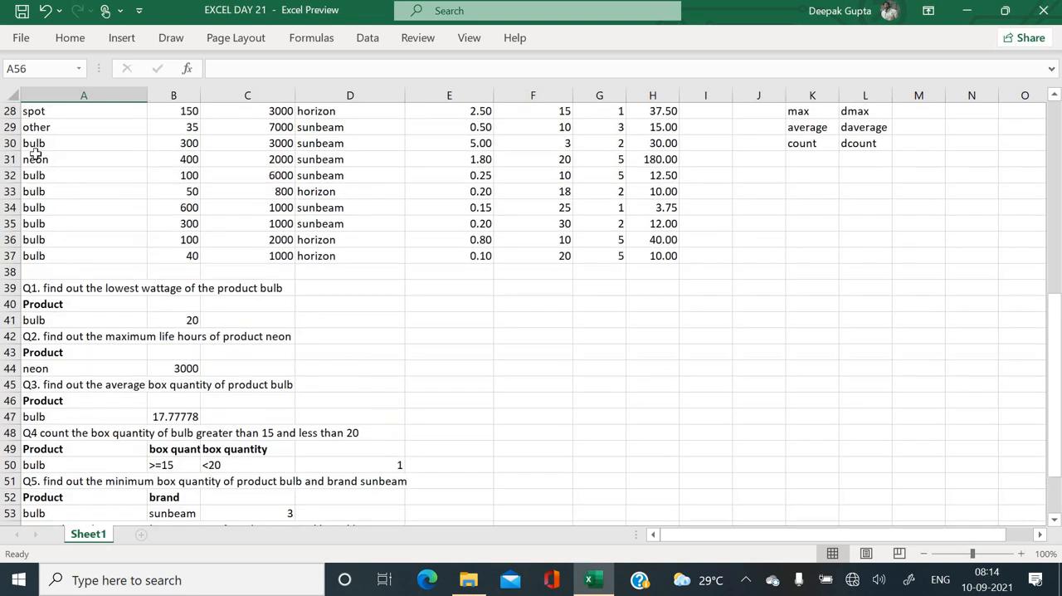
pyautogui.click(46, 116)
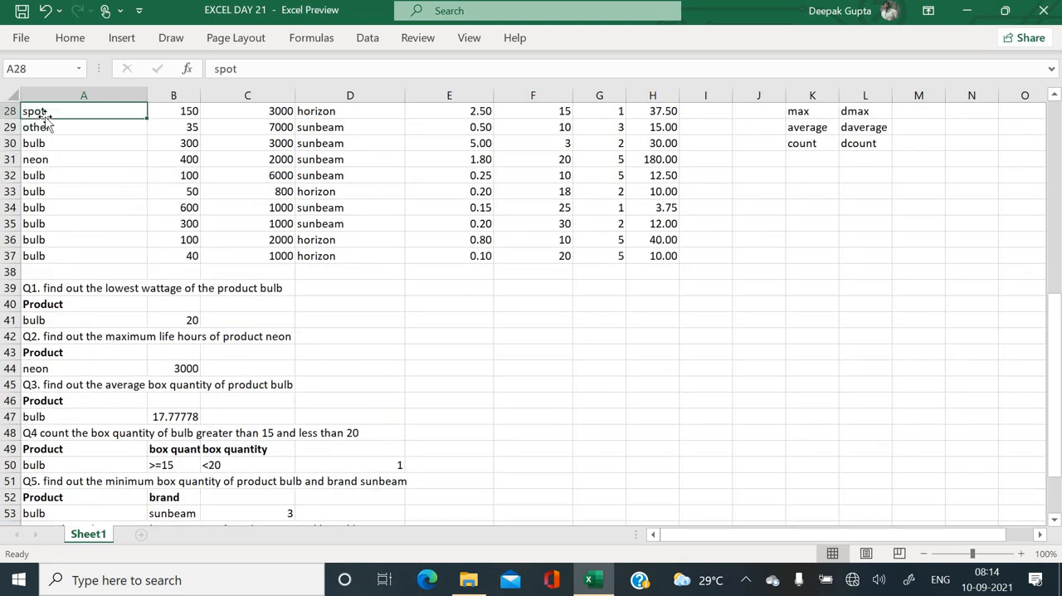
pyautogui.hotkey('ctrl', 'c')
pyautogui.scroll(-2, 87, 410)
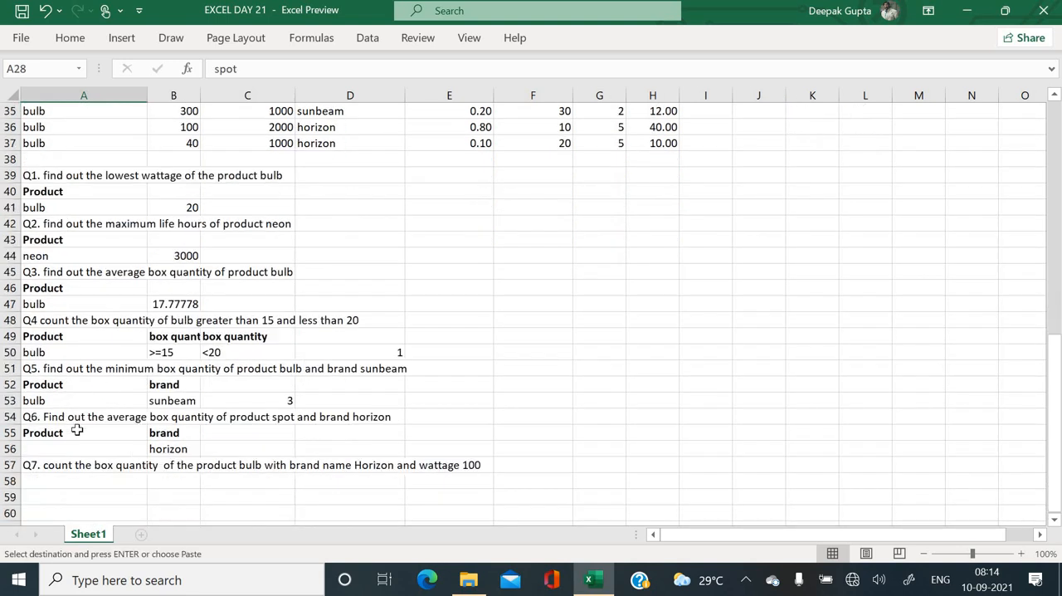
pyautogui.click(73, 446)
pyautogui.press('Return')
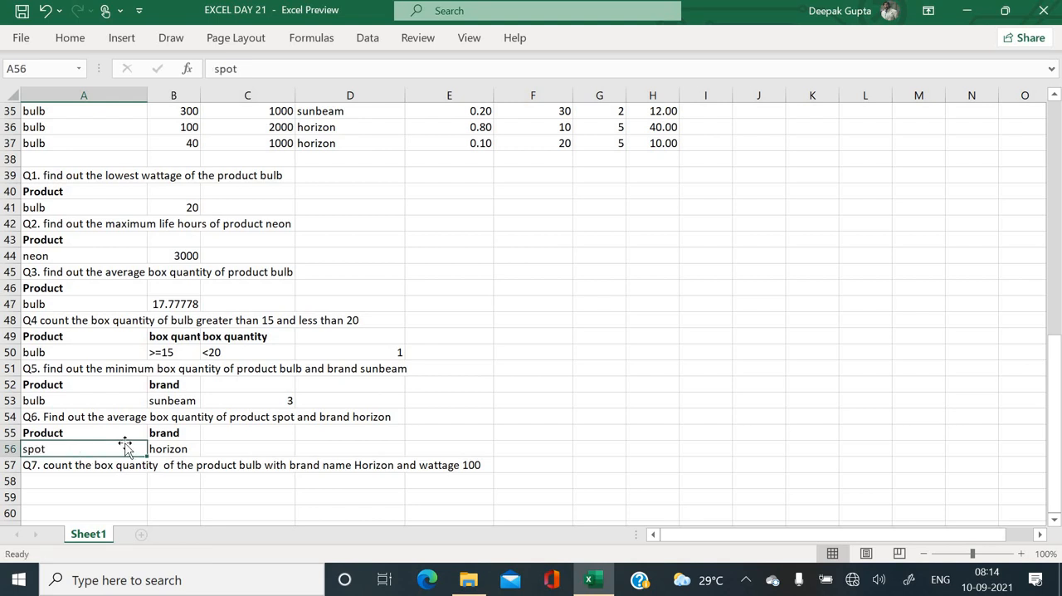
# - Start a DAVERAGE formula in C56 for Q6 with the Example 3 table A21:H37 as its database
pyautogui.click(278, 448)
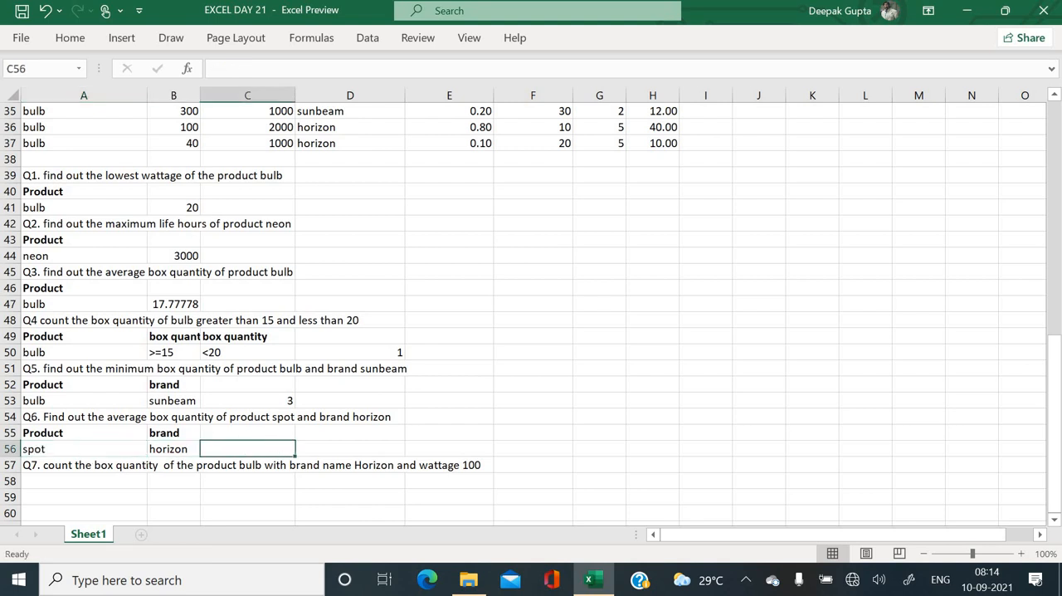
pyautogui.write('=da')
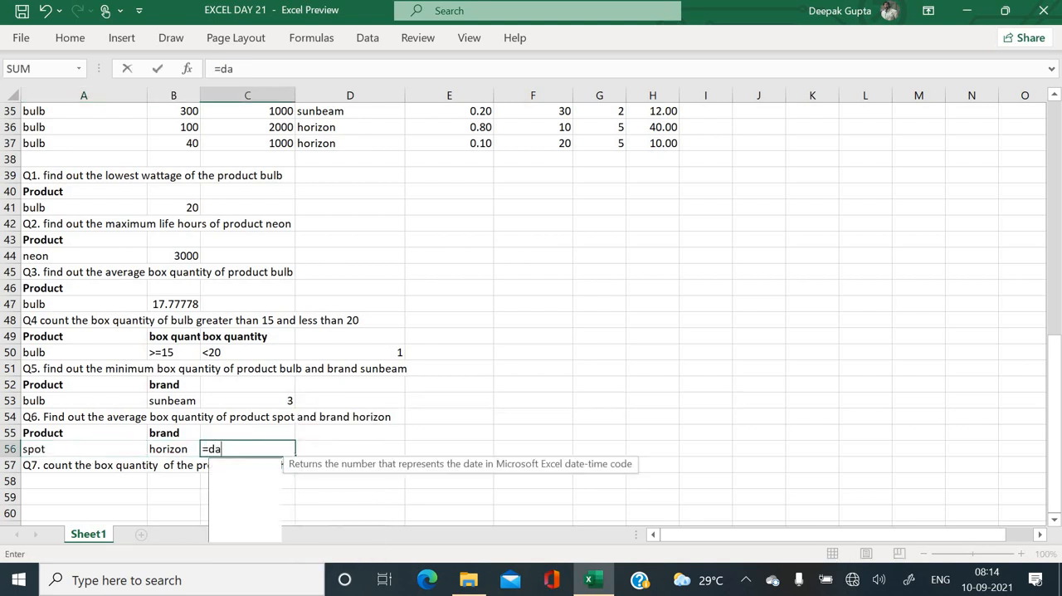
pyautogui.write('verage')
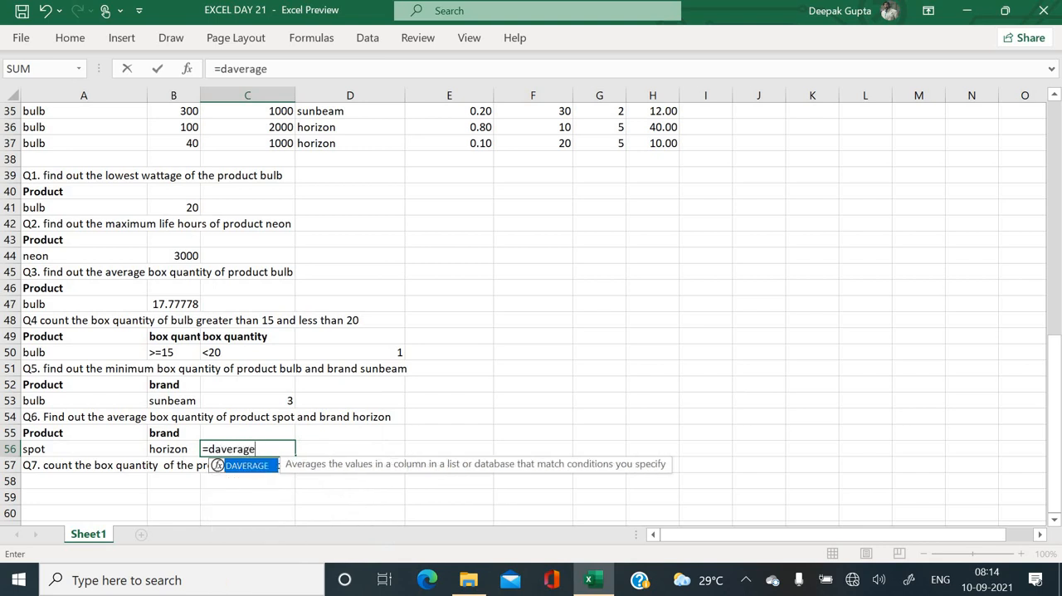
pyautogui.write('(')
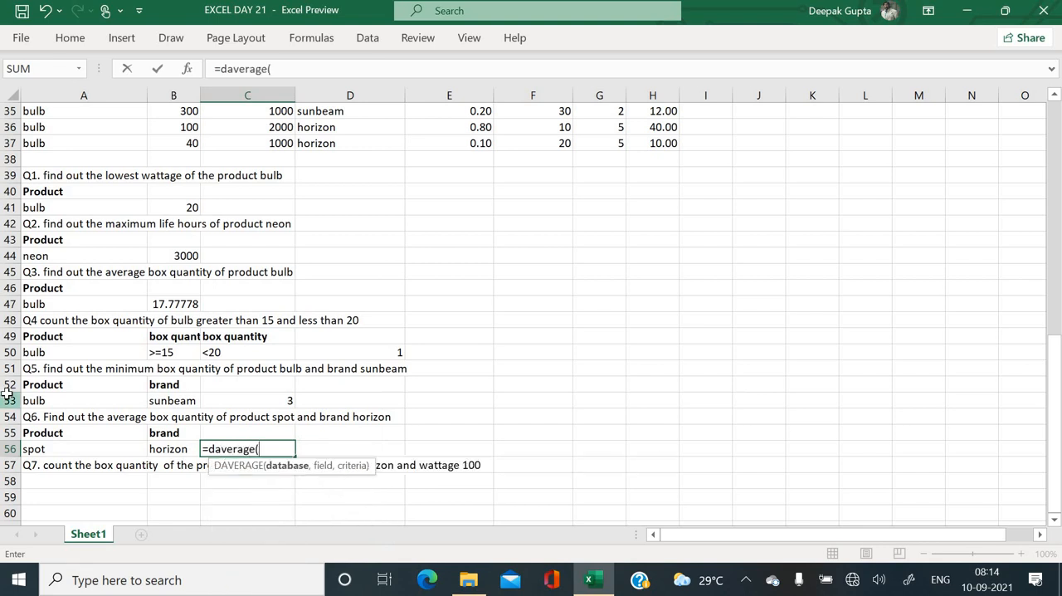
pyautogui.scroll(4, 456, 265)
pyautogui.scroll(2, 455, 266)
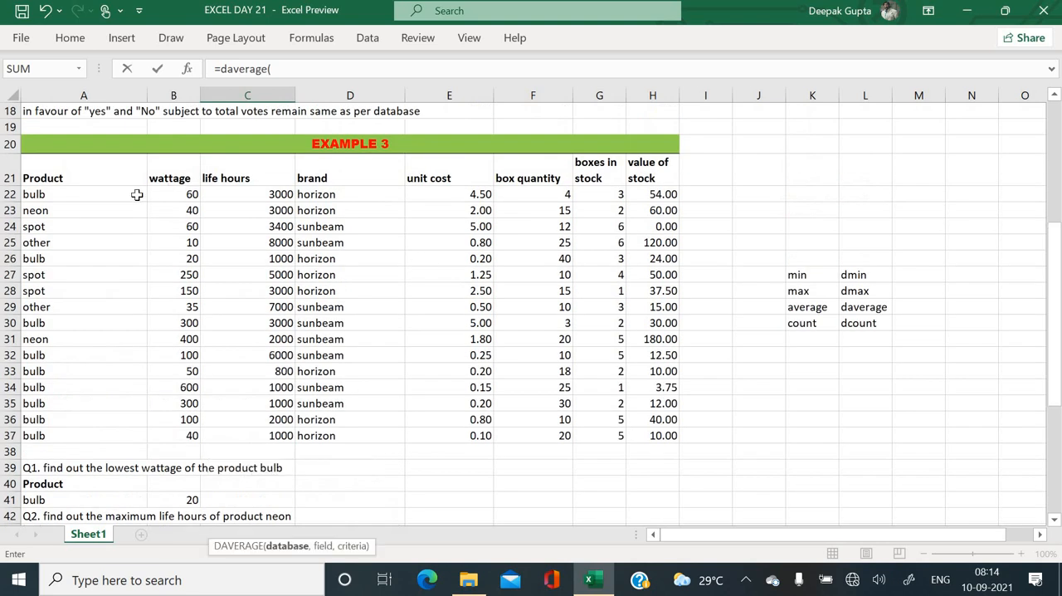
pyautogui.moveTo(78, 173); pyautogui.dragTo(661, 433)
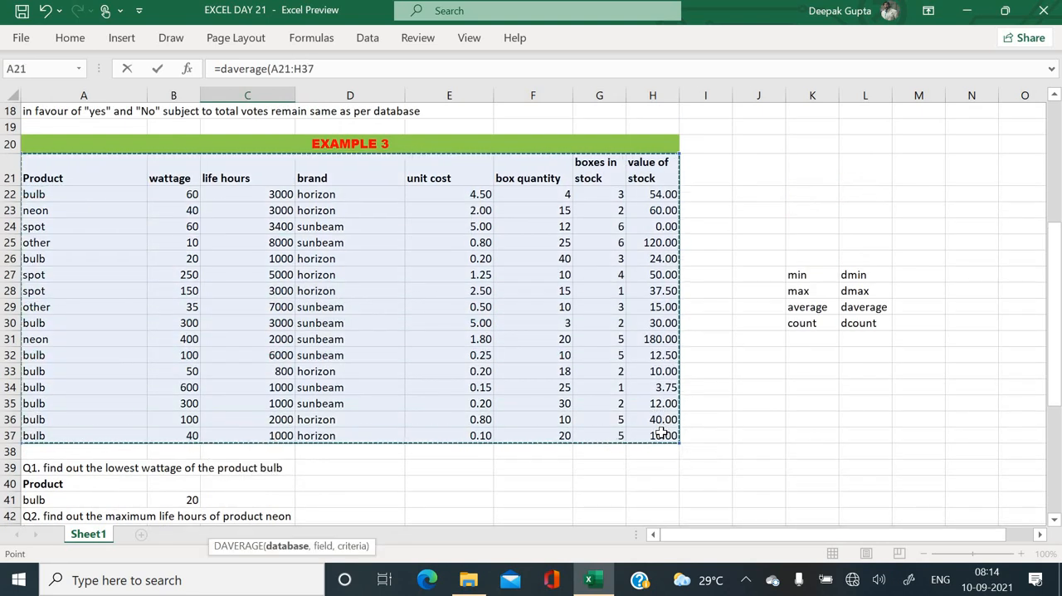
pyautogui.write(',')
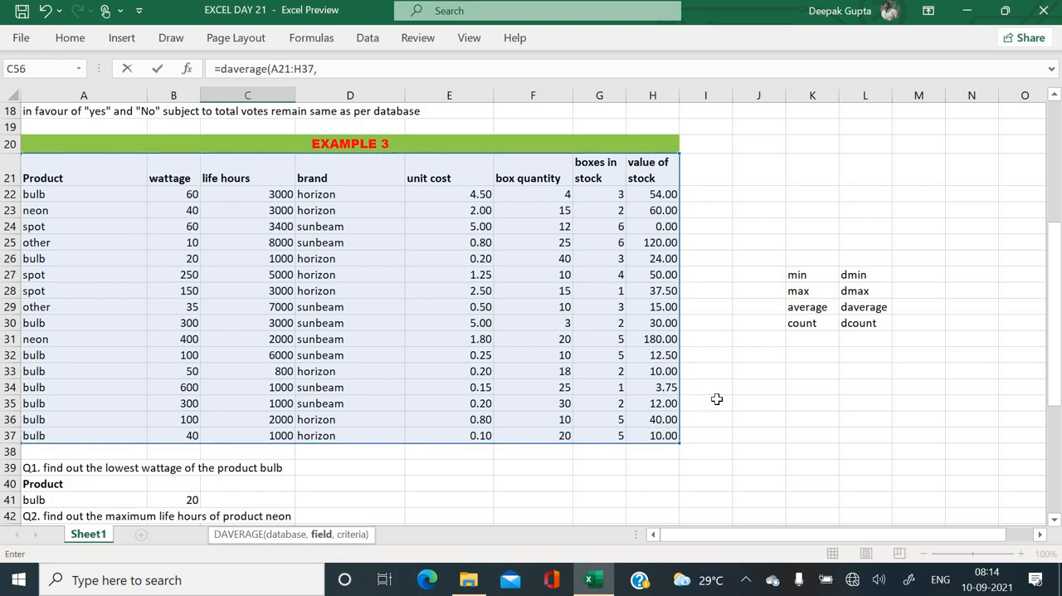
# - Complete the DAVERAGE formula with the box quantity header F21 as field and A55:B56 as criteria
pyautogui.scroll(-5, 535, 263)
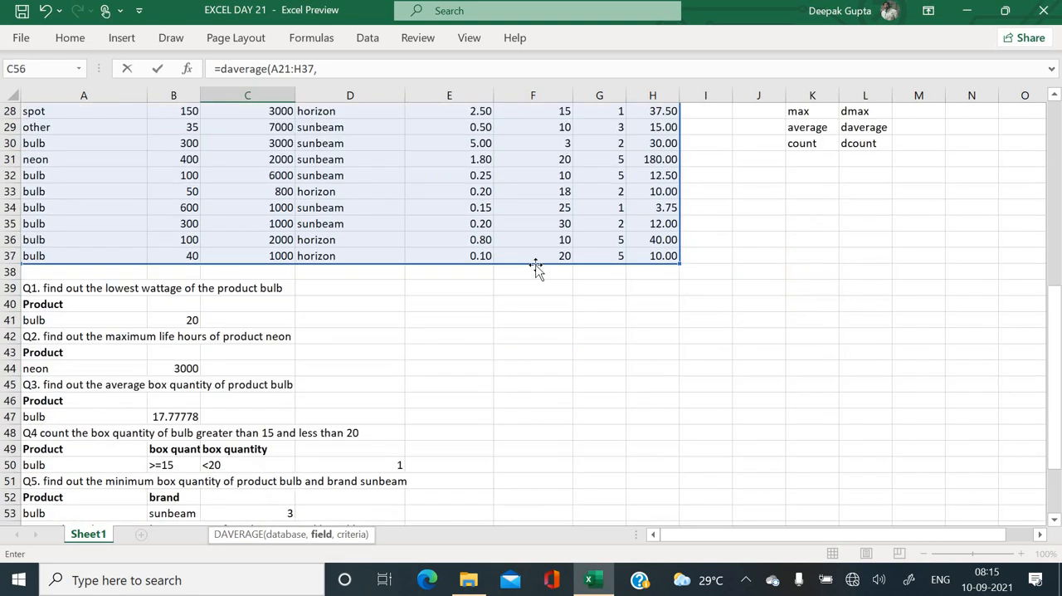
pyautogui.scroll(-1, 153, 478)
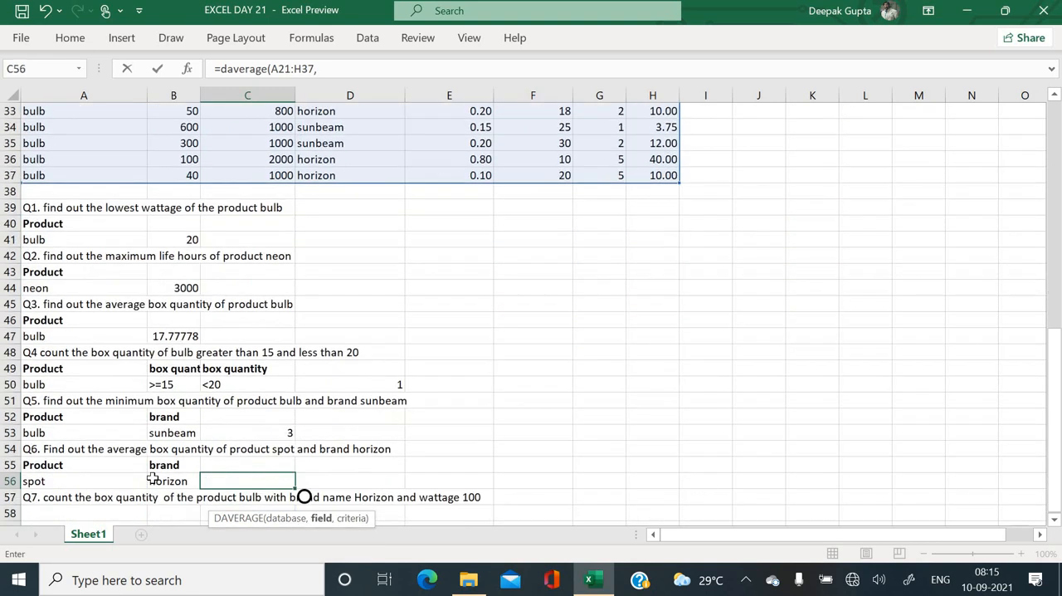
pyautogui.scroll(4, 571, 274)
pyautogui.scroll(3, 571, 274)
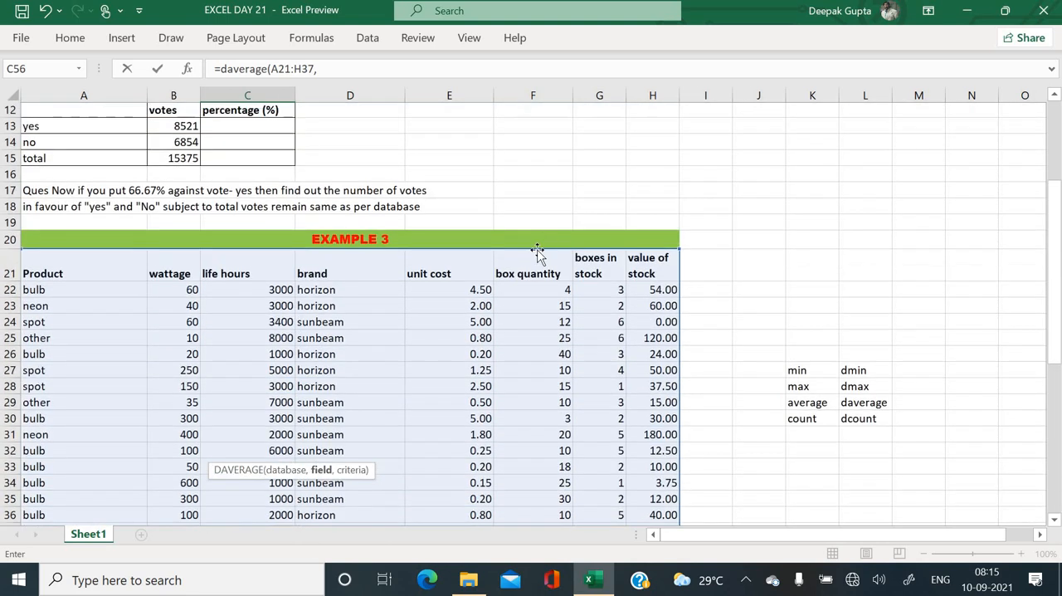
pyautogui.click(540, 275)
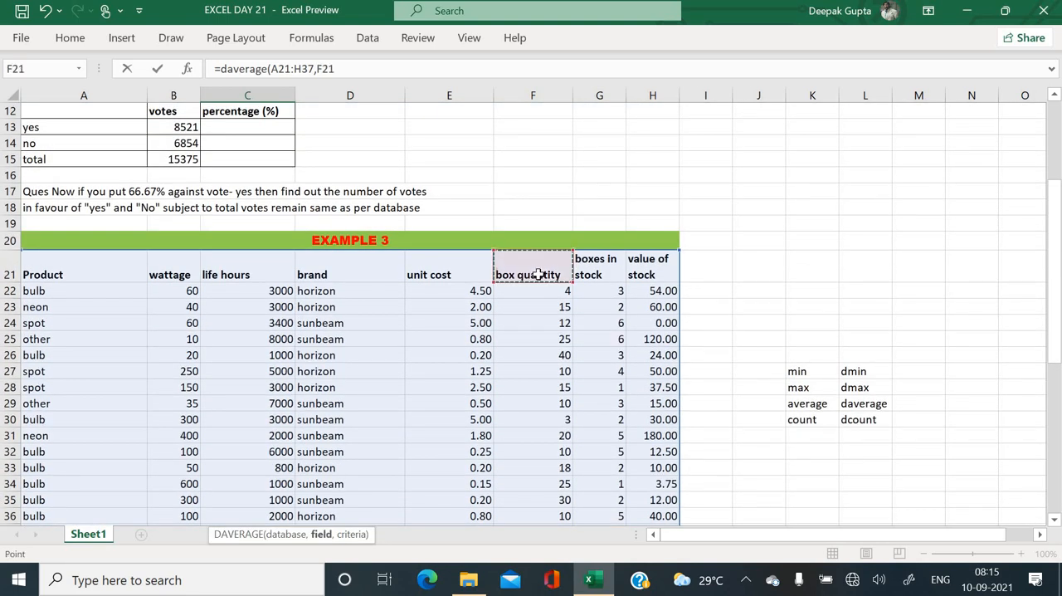
pyautogui.write(',')
pyautogui.scroll(-8, 525, 292)
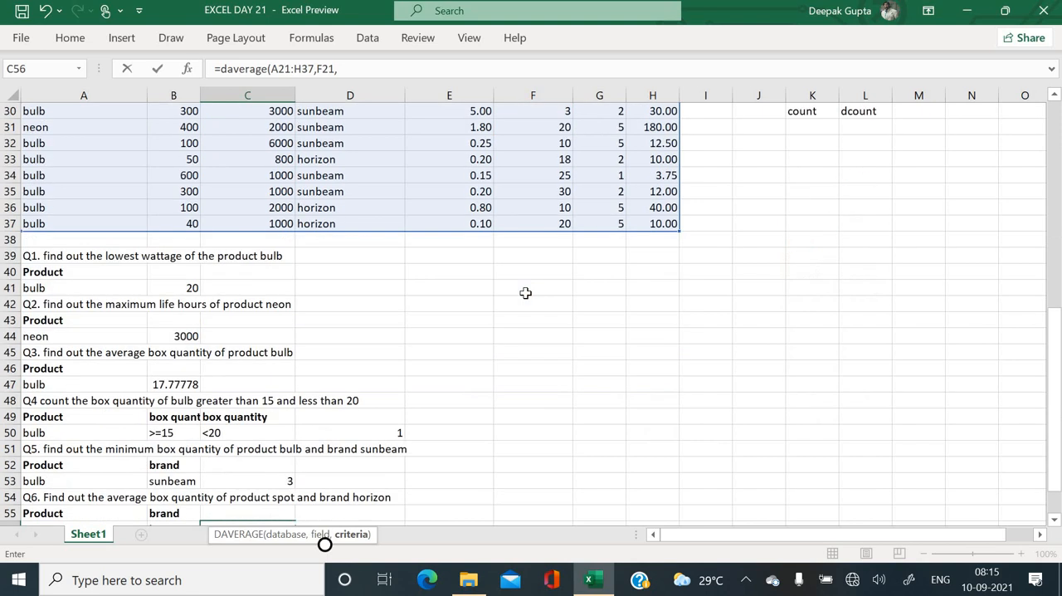
pyautogui.moveTo(92, 419); pyautogui.dragTo(166, 438)
pyautogui.press('Return')
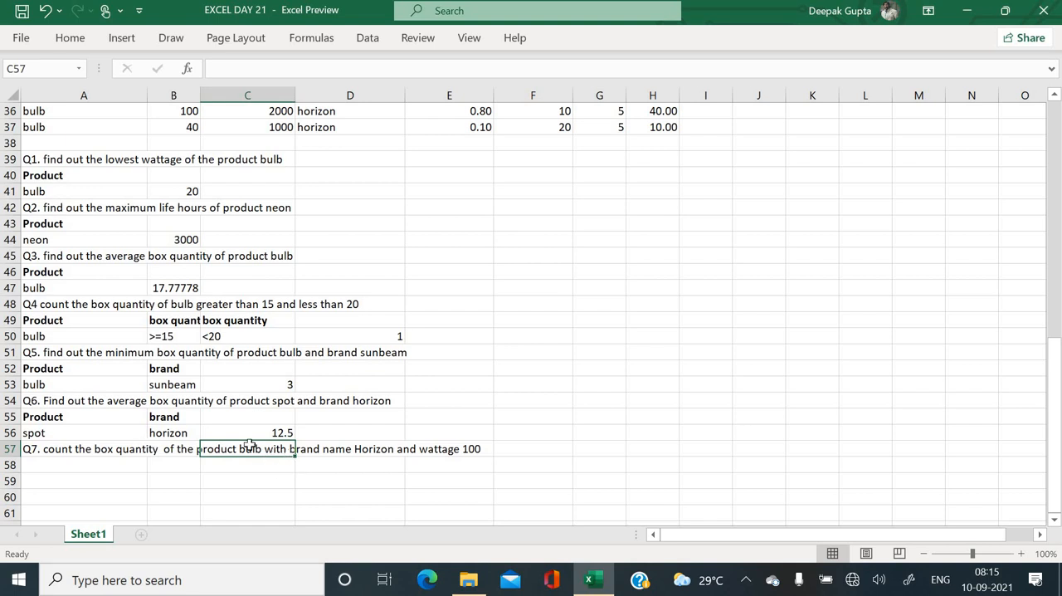
# - Copy the Product header and bulb criterion from A52:A53 into A58:A59 below the Q7 question
pyautogui.scroll(-1, 278, 451)
pyautogui.scroll(-1, 278, 450)
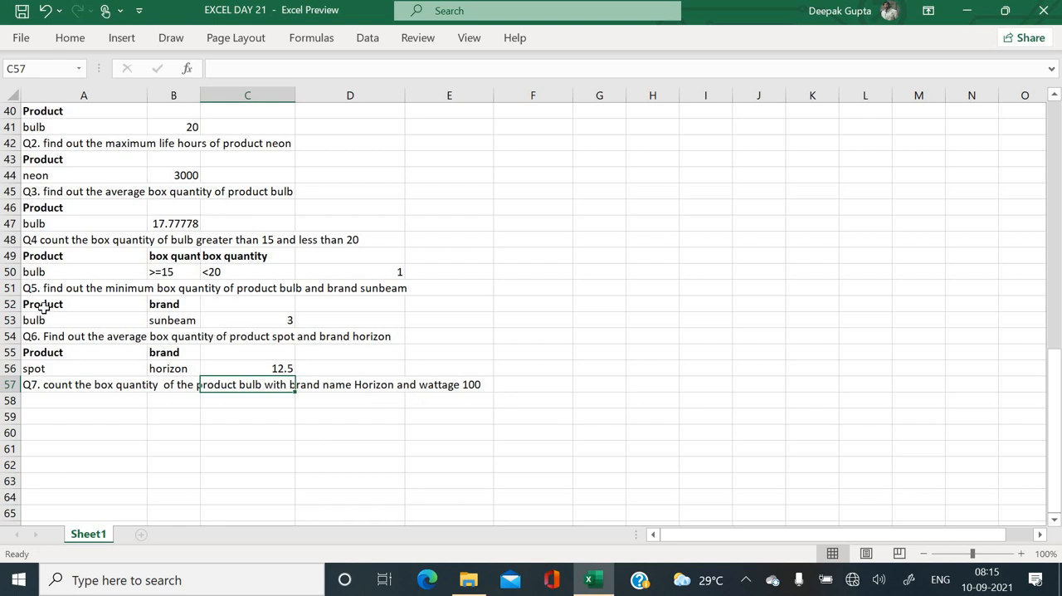
pyautogui.moveTo(43, 307); pyautogui.dragTo(126, 322)
pyautogui.hotkey('ctrl', 'c')
pyautogui.hotkey('ctrl', 'v')
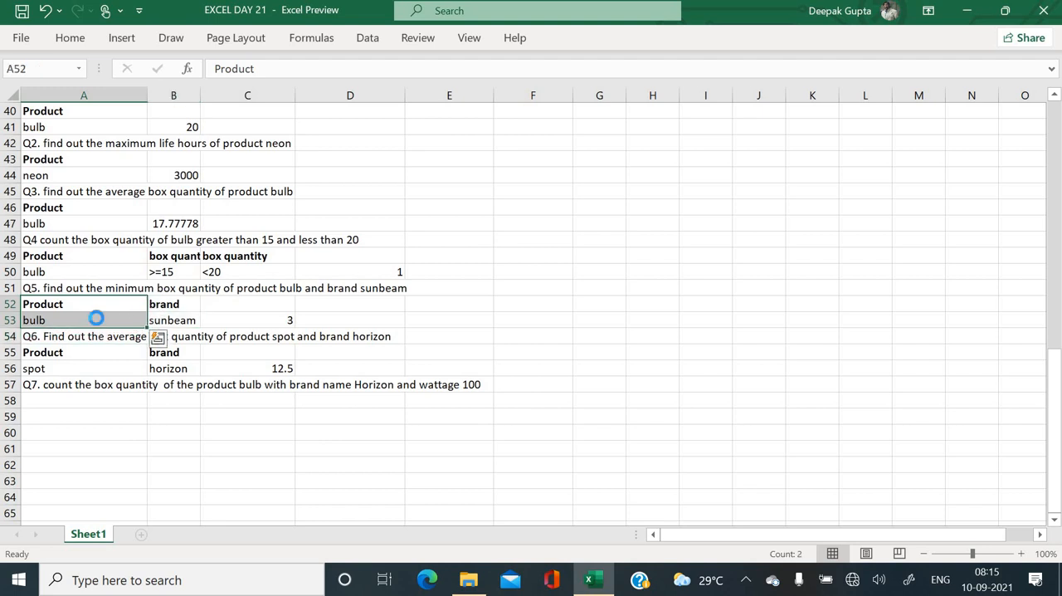
pyautogui.click(100, 401)
pyautogui.press('Return')
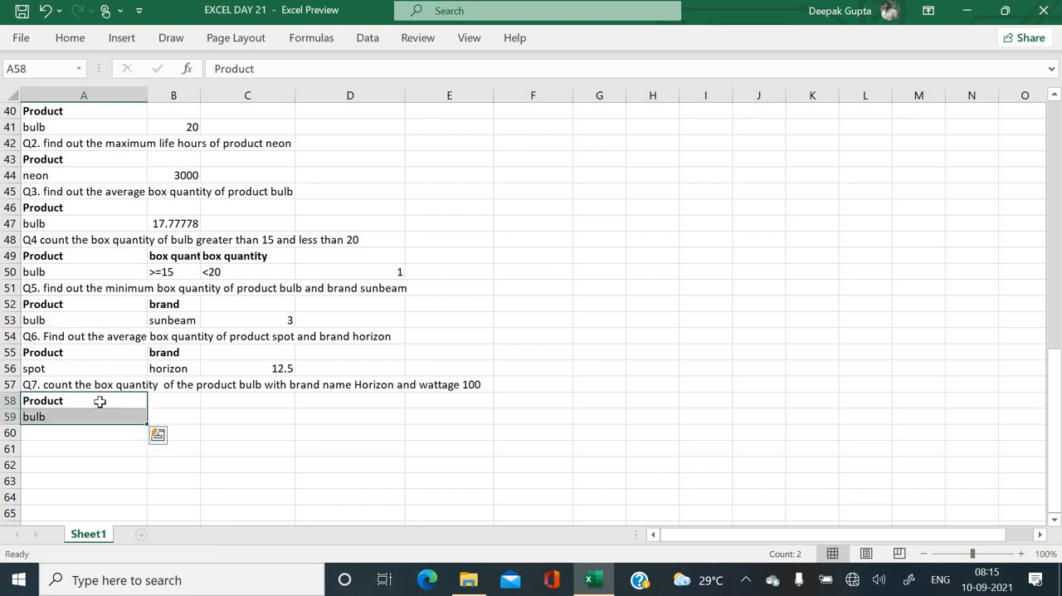
# - Copy the brand header and horizon criterion from B55:B56 into B58:B59 for Q7
pyautogui.moveTo(164, 352); pyautogui.dragTo(166, 363)
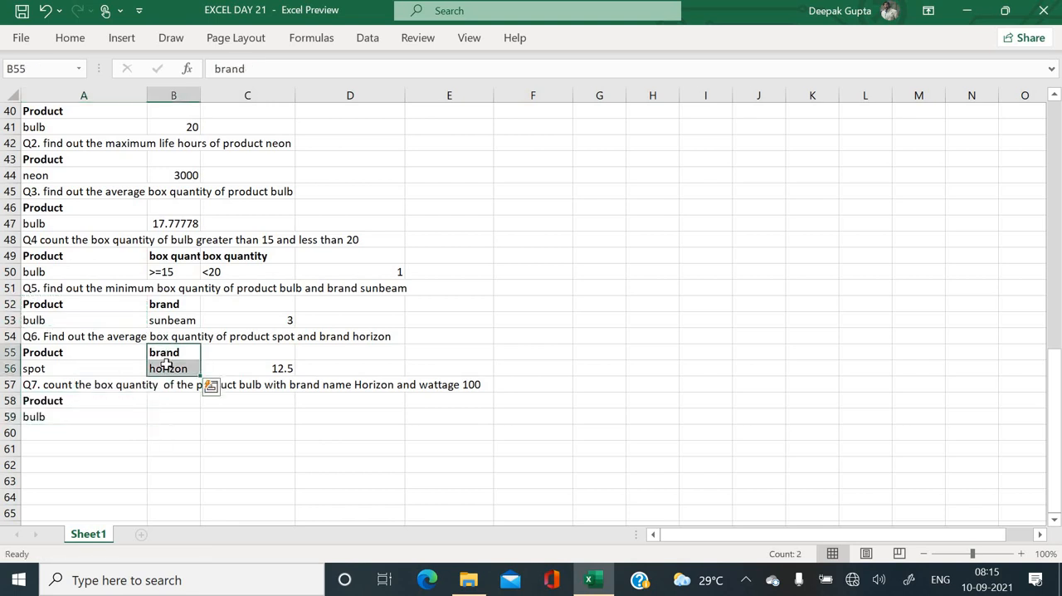
pyautogui.hotkey('ctrl', 'c')
pyautogui.press('Down')
pyautogui.press('Down')
pyautogui.press('Down')
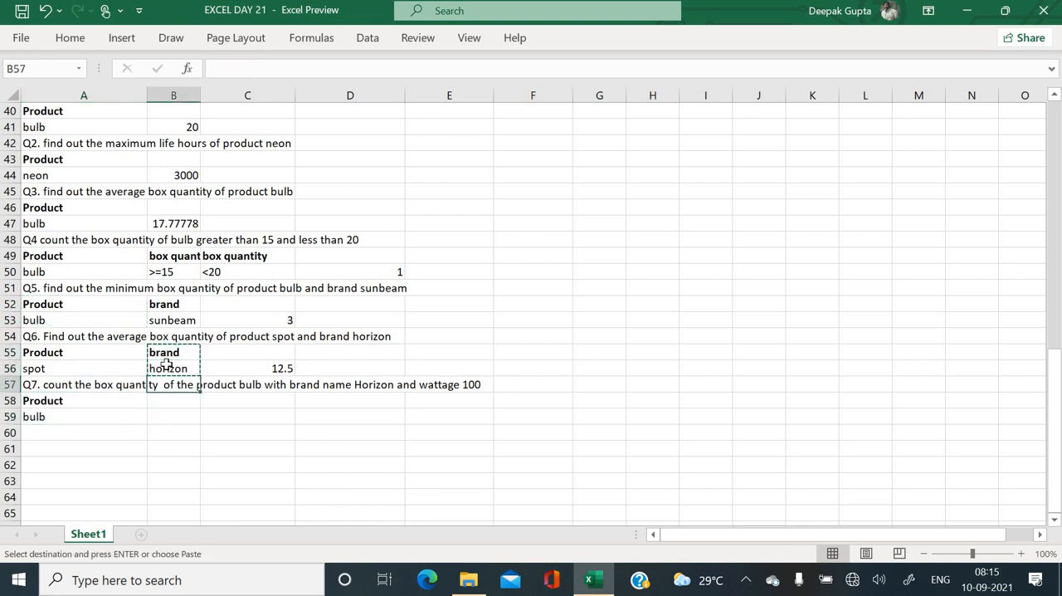
pyautogui.press('Return')
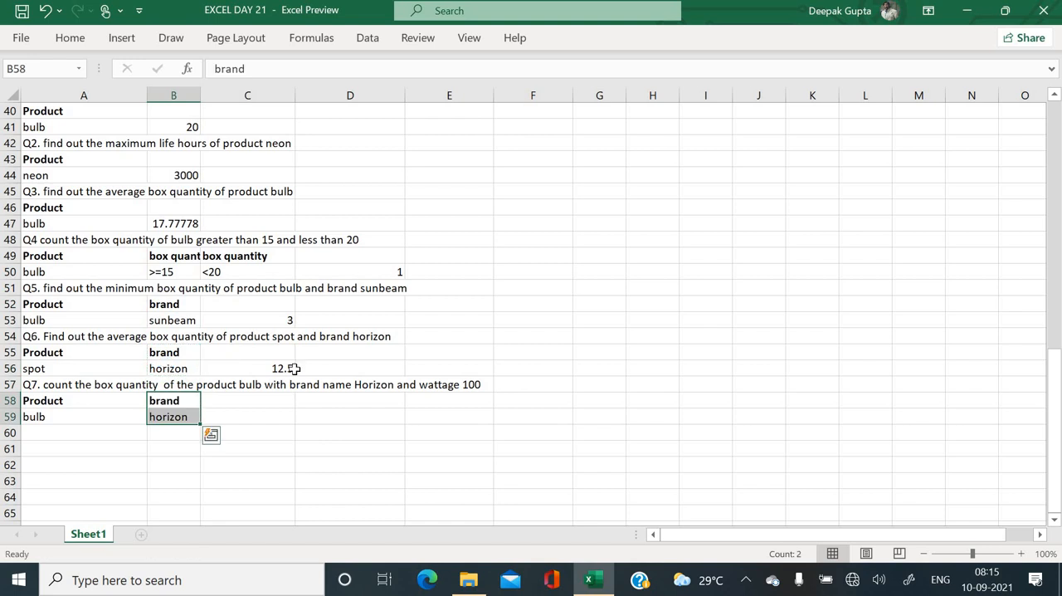
# - Copy the wattage header from B21 into C58 and enter 100 beneath it in C59 as the Q7 wattage criterion
pyautogui.scroll(7, 293, 368)
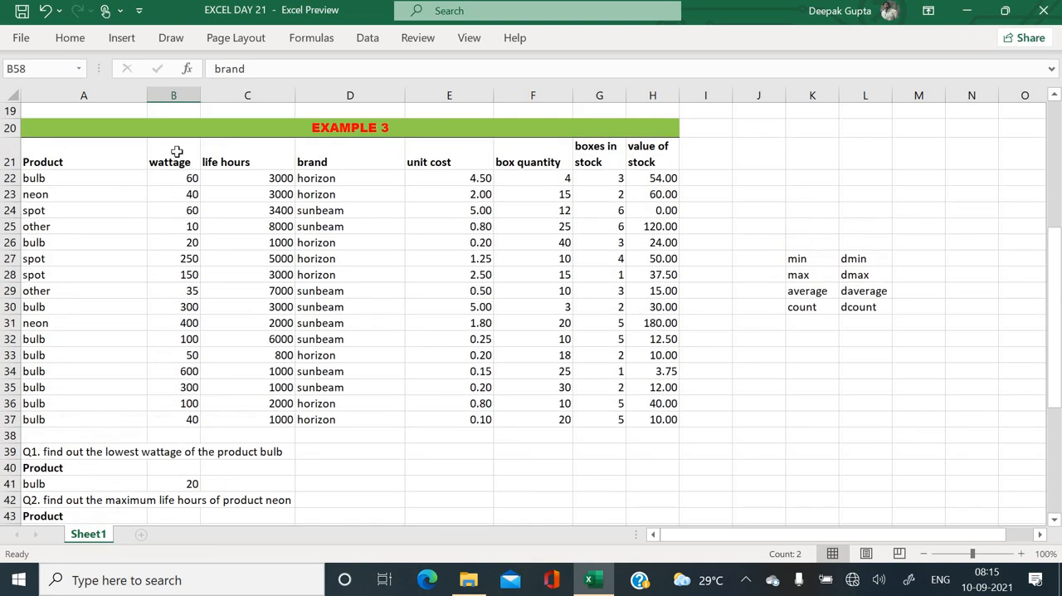
pyautogui.click(176, 152)
pyautogui.hotkey('ctrl', 'c')
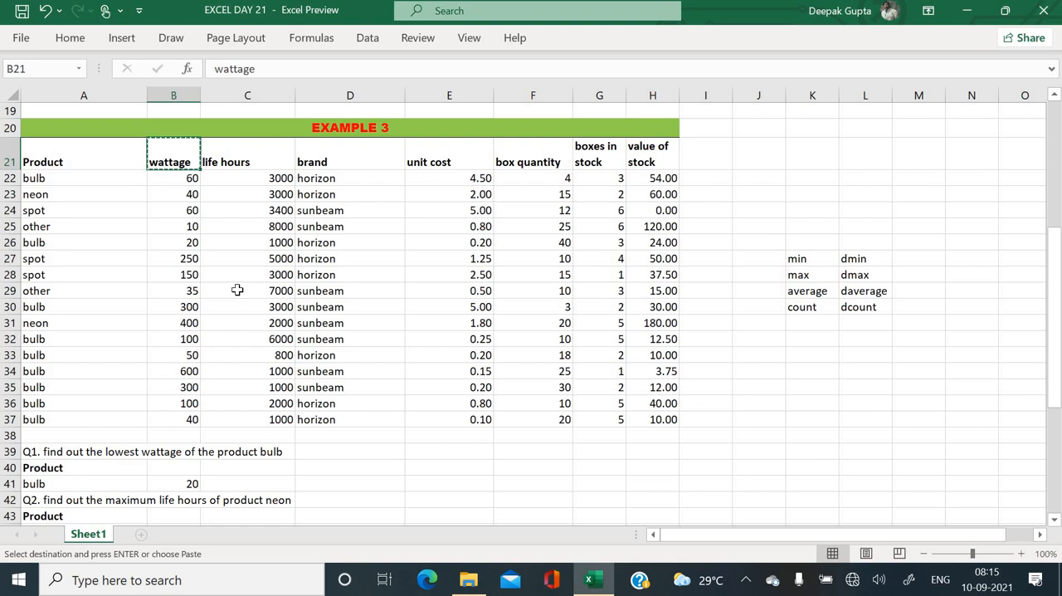
pyautogui.scroll(-8, 238, 290)
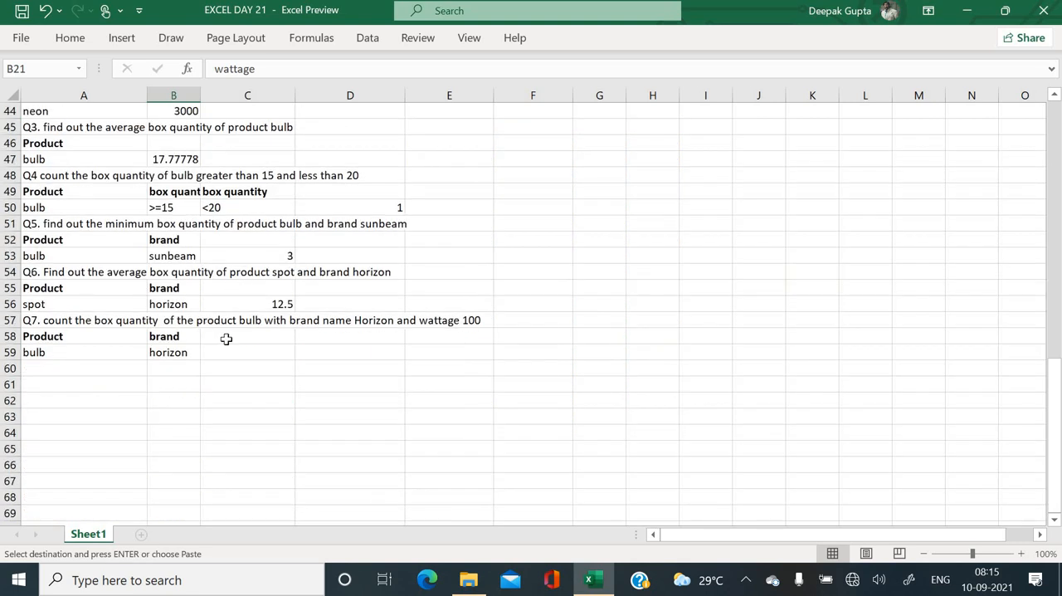
pyautogui.click(225, 338)
pyautogui.hotkey('ctrl', 'v')
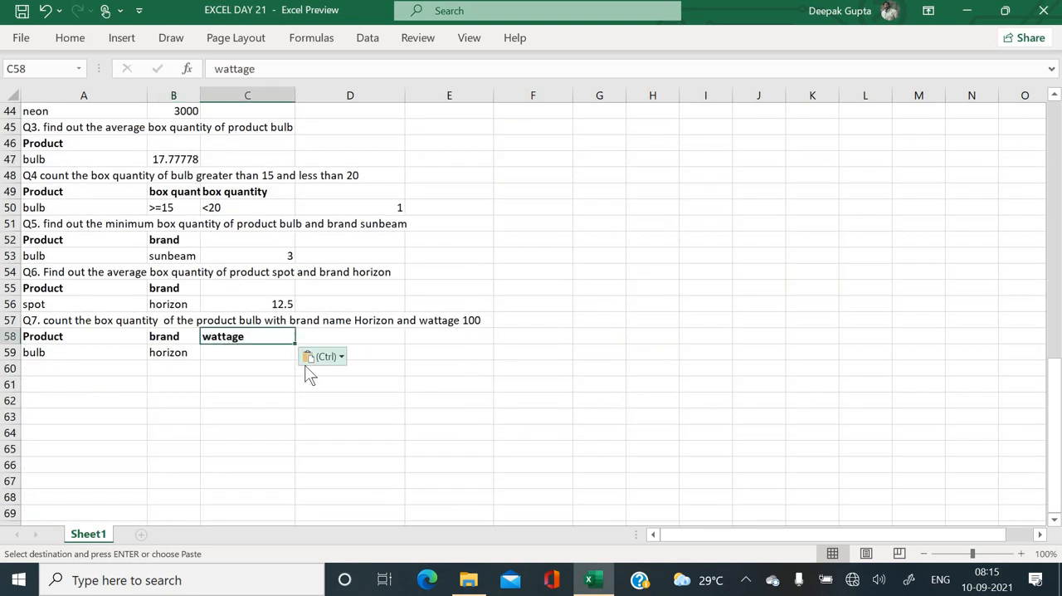
pyautogui.click(260, 354)
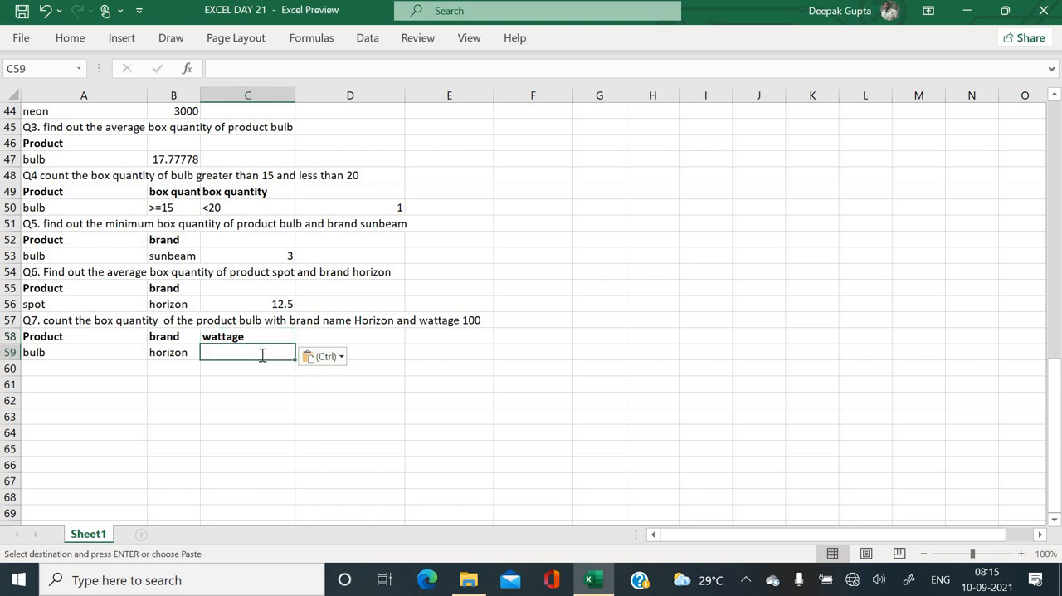
pyautogui.write('100')
pyautogui.press('Return')
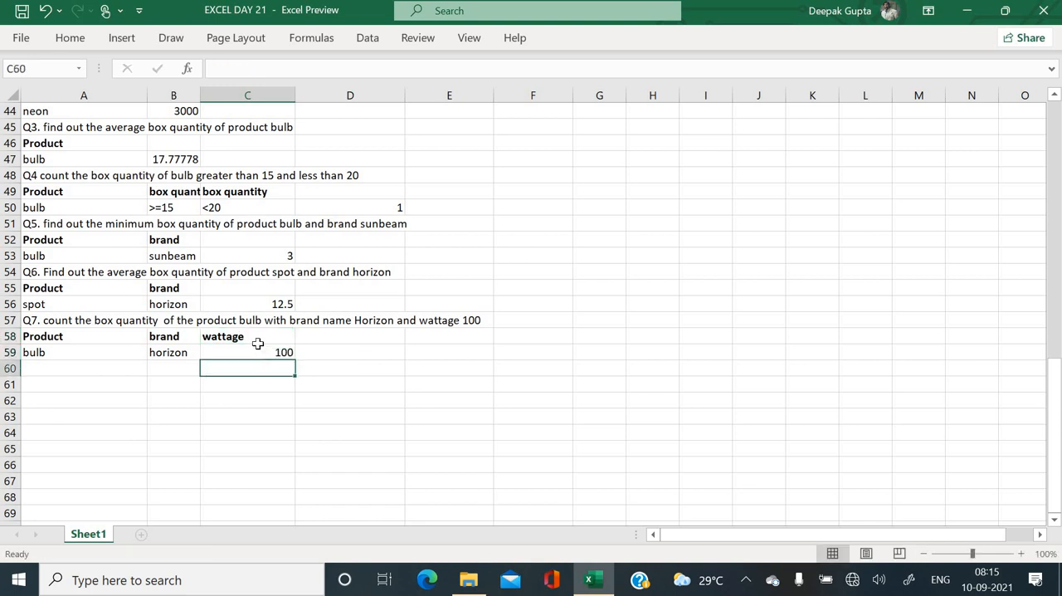
pyautogui.scroll(5, 258, 344)
pyautogui.scroll(1, 258, 343)
pyautogui.scroll(-4, 258, 343)
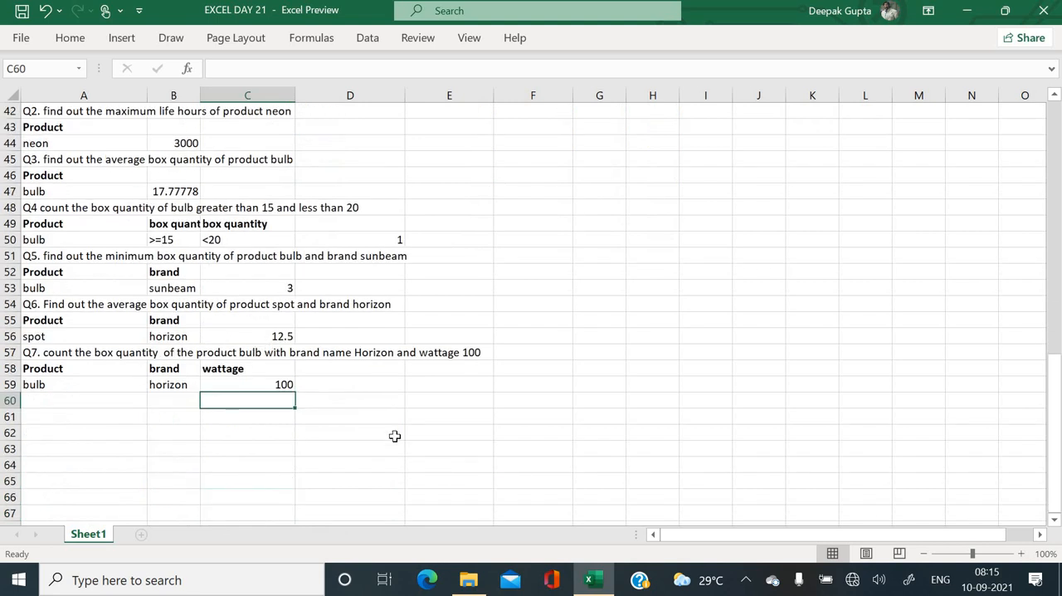
pyautogui.click(388, 385)
pyautogui.write('=')
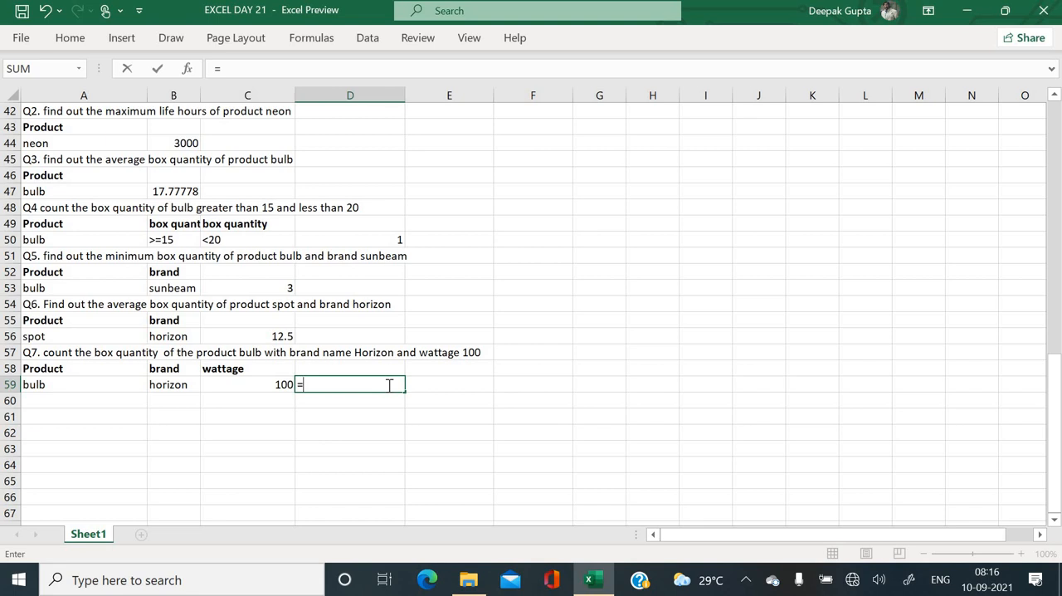
pyautogui.write('dcount')
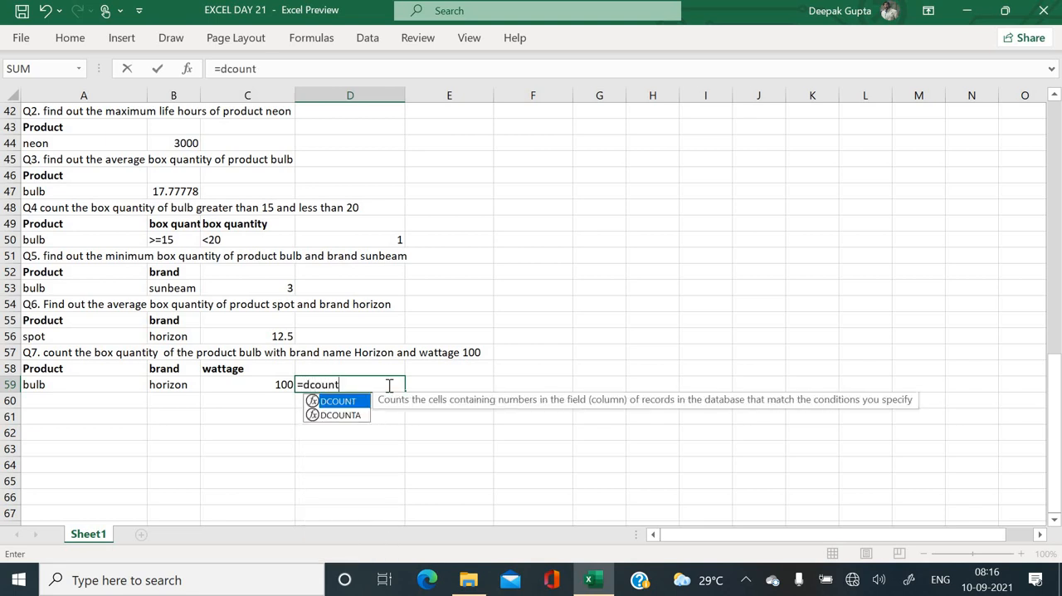
pyautogui.write('(')
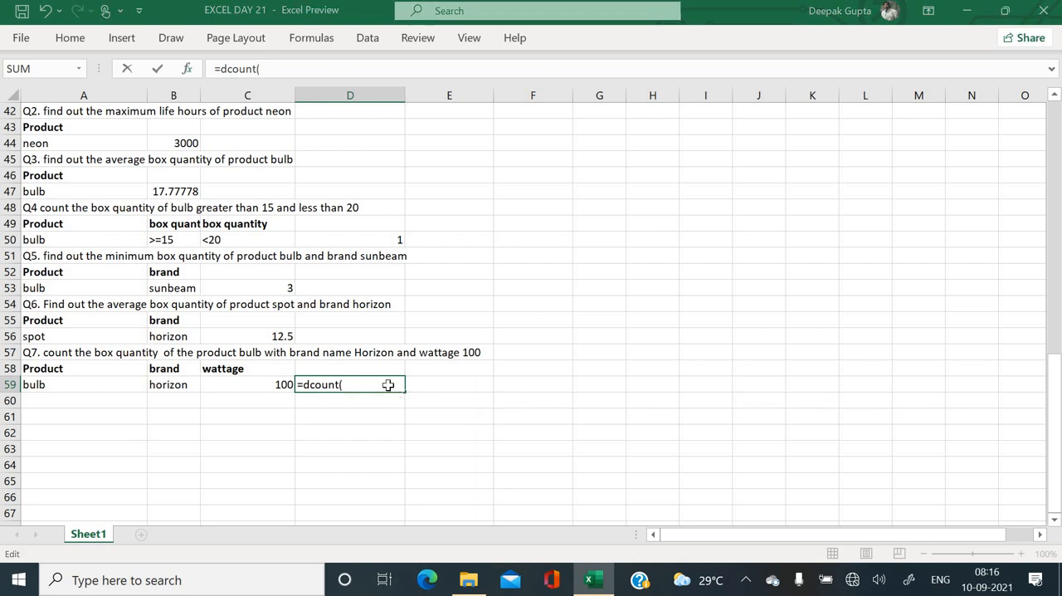
pyautogui.hotkey('ctrl', 'a')
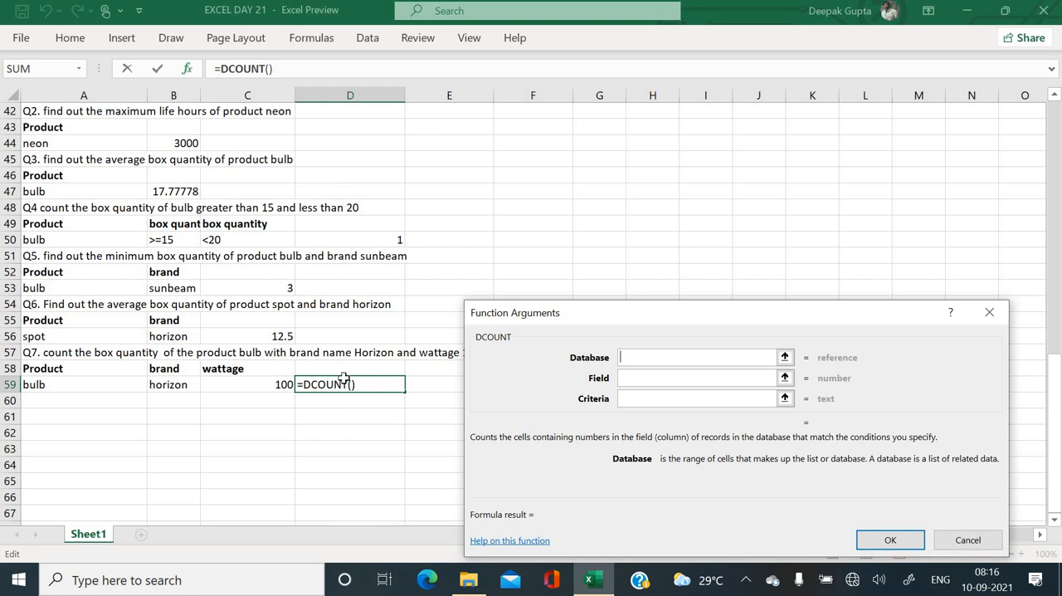
pyautogui.click(969, 543)
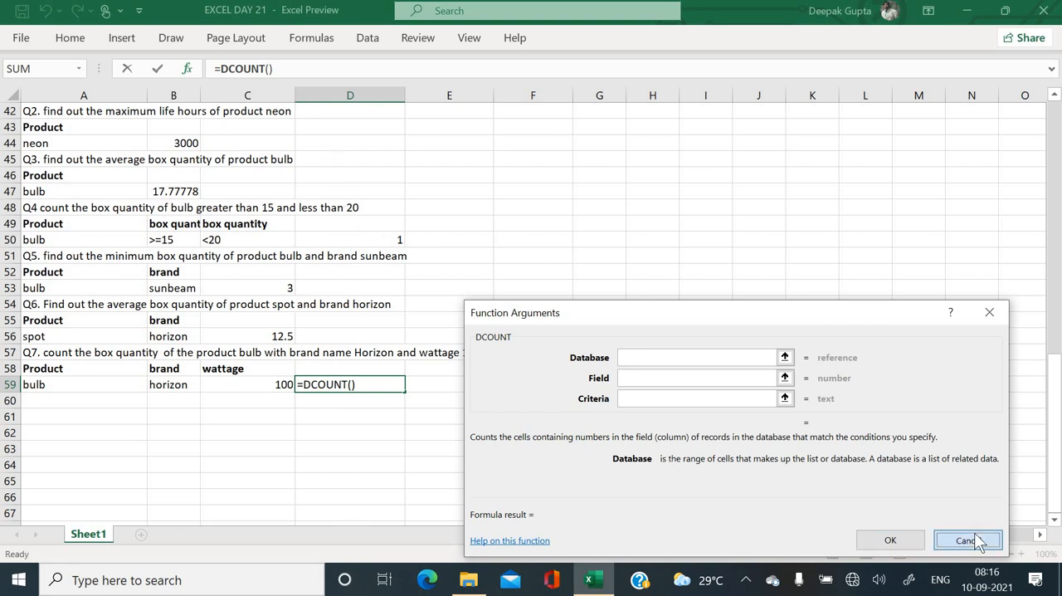
# - Start a DCOUNT formula in D59 with the Example 3 product table A21:H37 as the database
pyautogui.write('=')
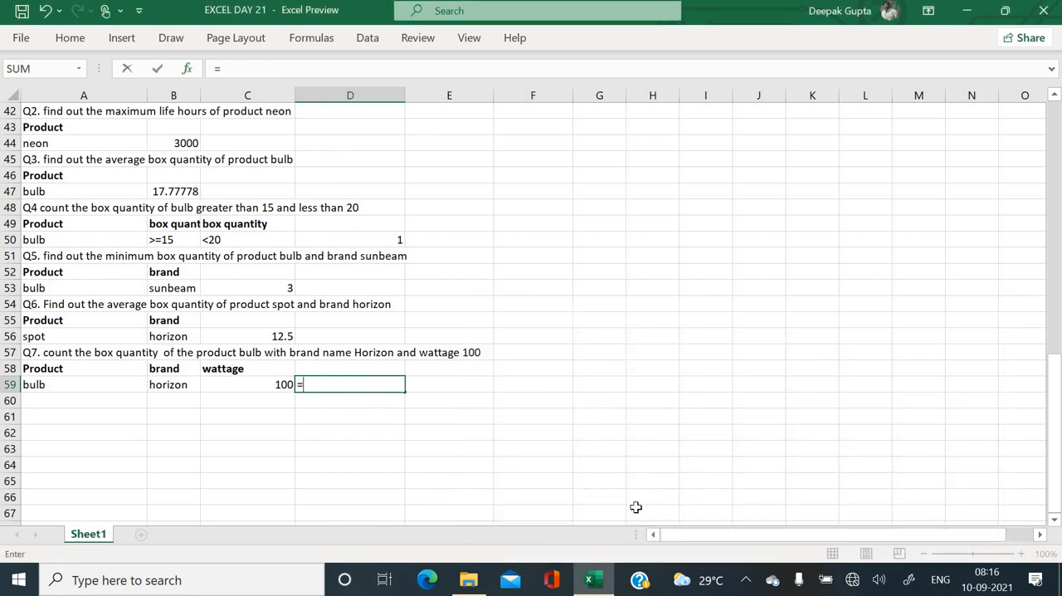
pyautogui.write('dcoun')
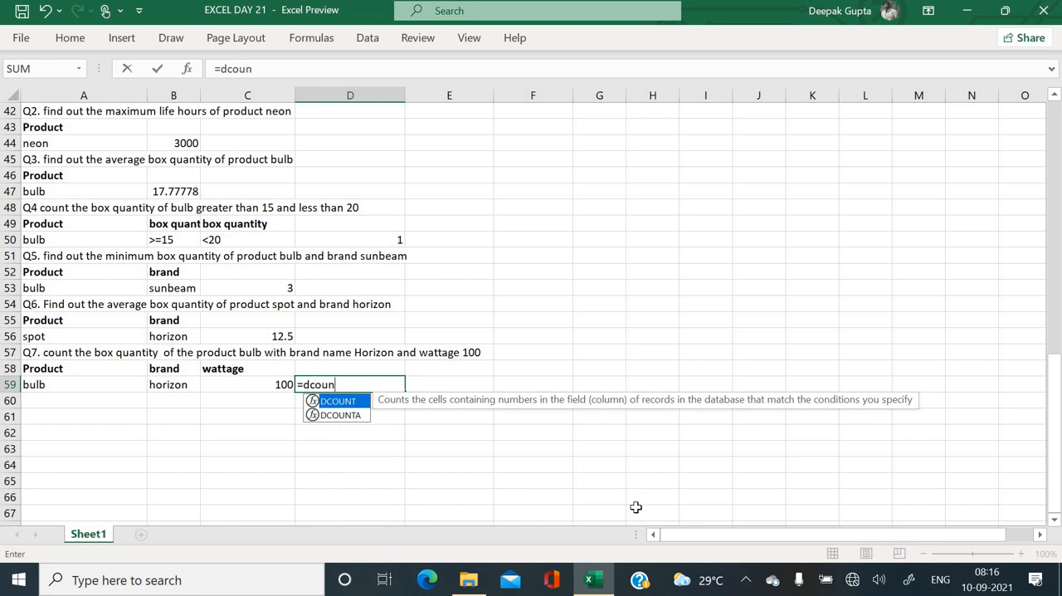
pyautogui.write('t(')
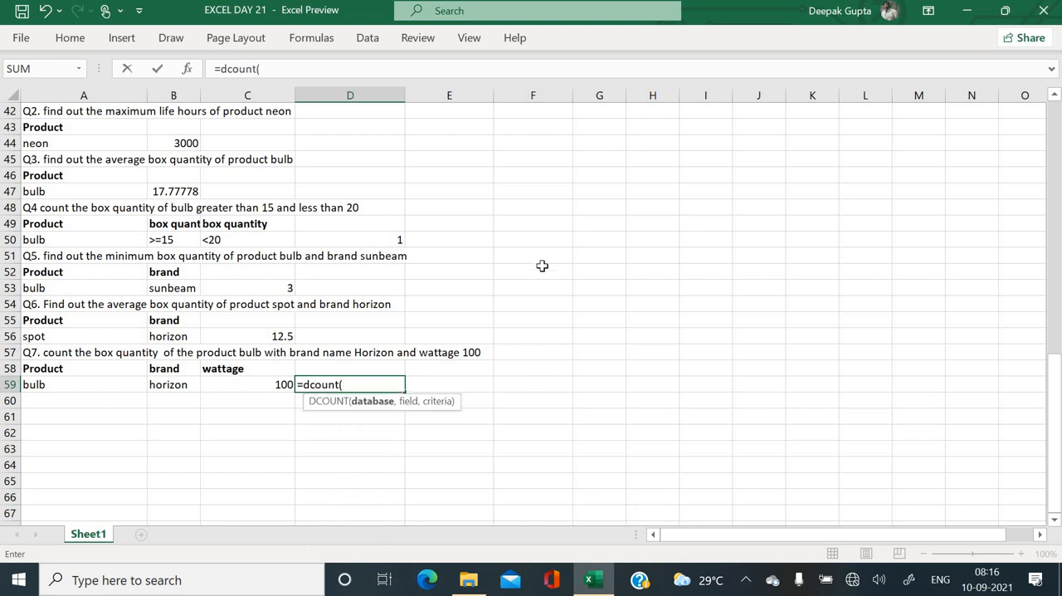
pyautogui.scroll(4, 541, 265)
pyautogui.scroll(5, 542, 265)
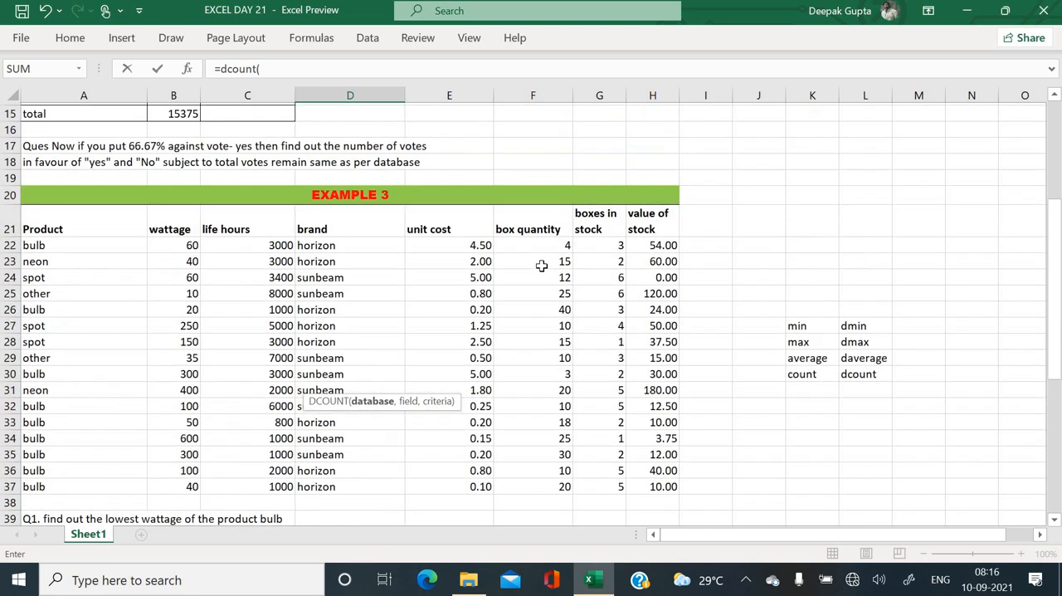
pyautogui.moveTo(46, 239); pyautogui.dragTo(647, 497)
pyautogui.write(',')
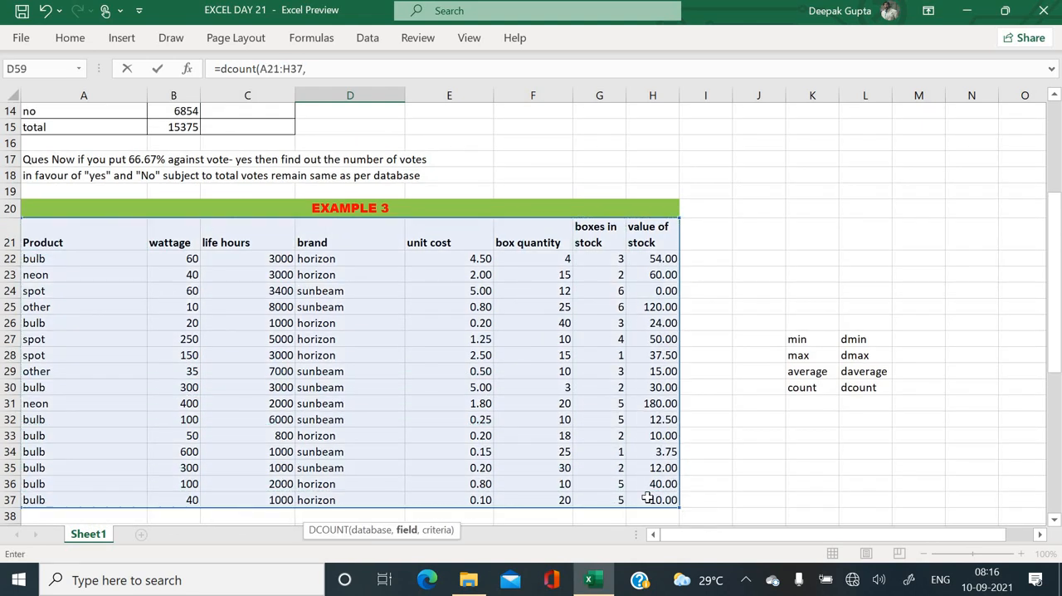
# - Complete the DCOUNT formula with the box quantity header F21 as field and A58:C59 as criteria
pyautogui.click(549, 242)
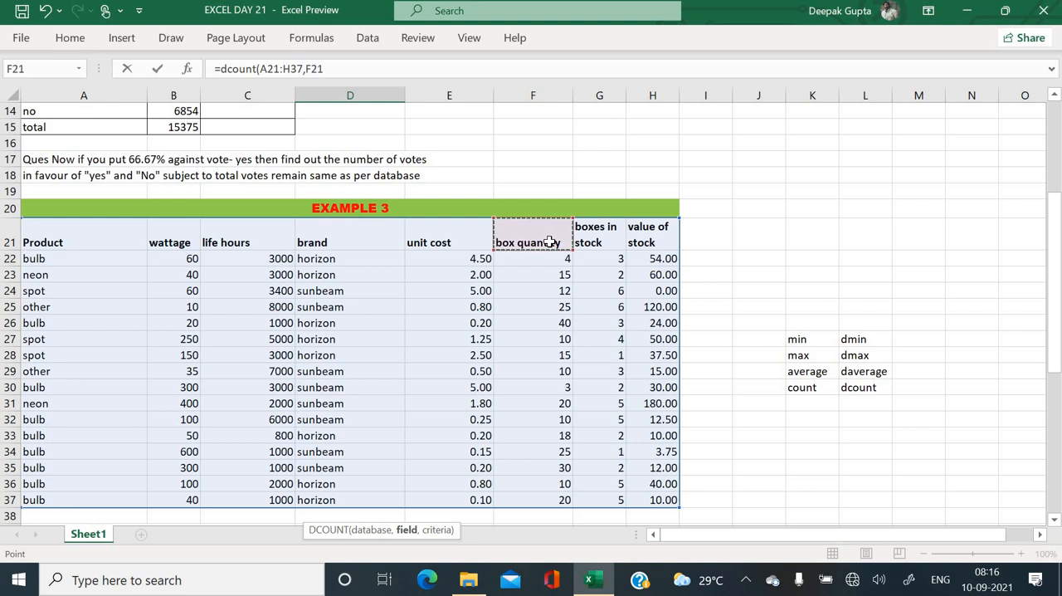
pyautogui.write(',')
pyautogui.scroll(-8, 550, 242)
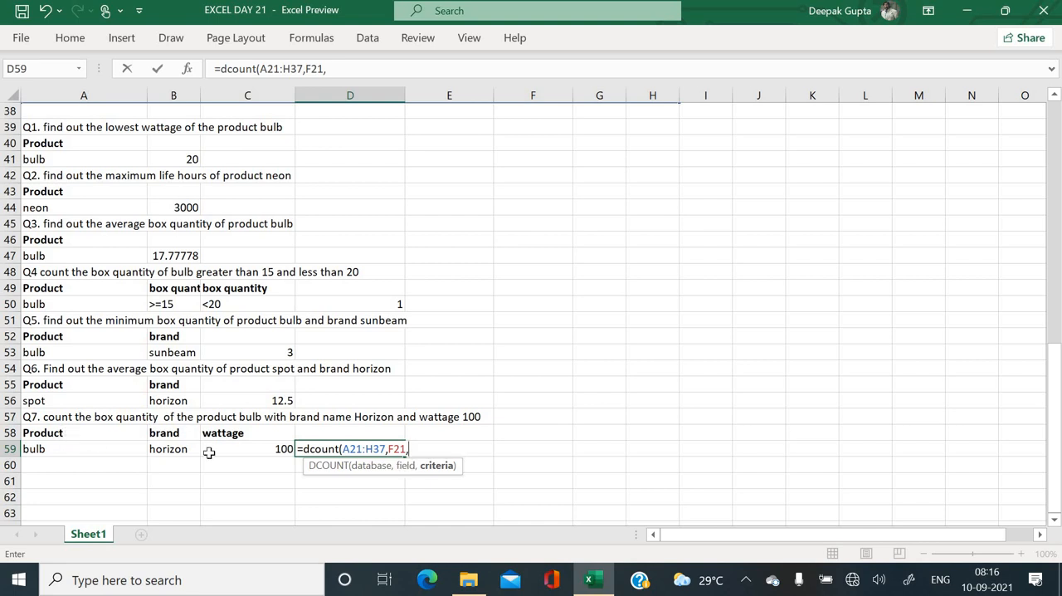
pyautogui.moveTo(66, 433); pyautogui.dragTo(265, 450)
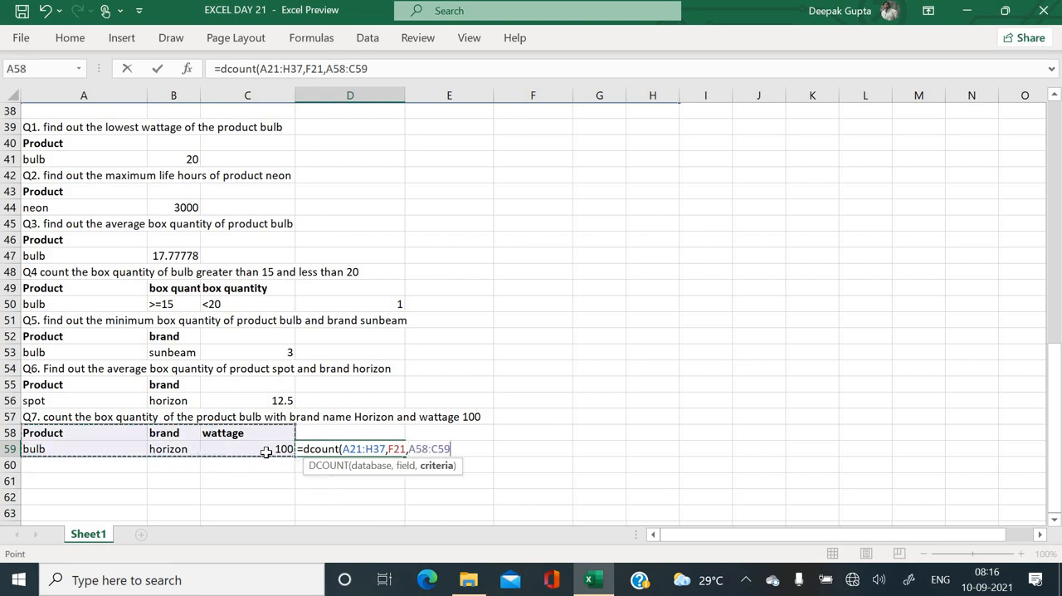
pyautogui.press('Return')
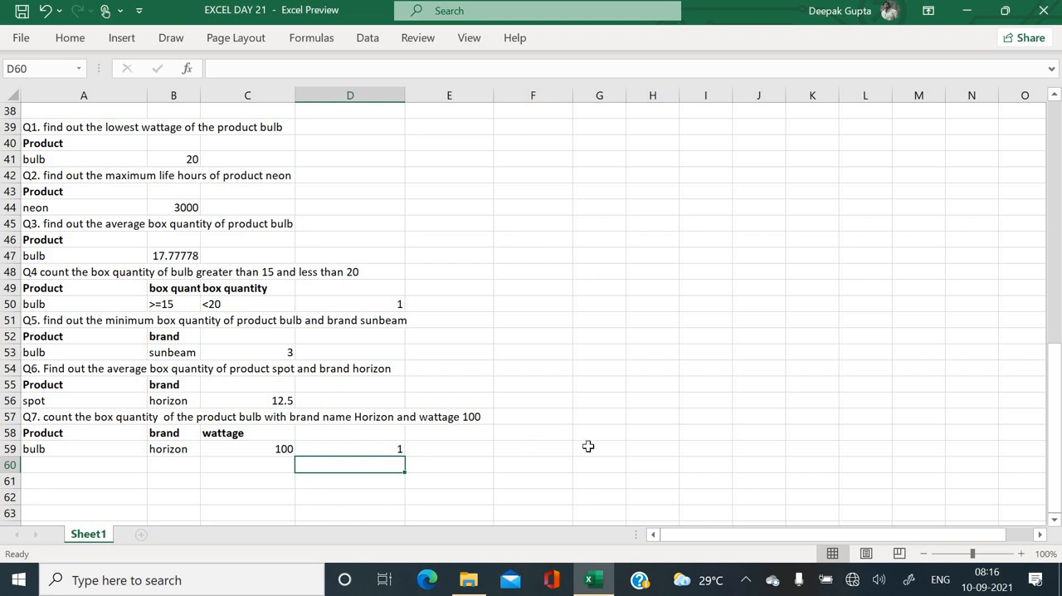
# - Review the Example 1 trading account and the Example 2 election result at the start of the sheet
pyautogui.scroll(4, 587, 447)
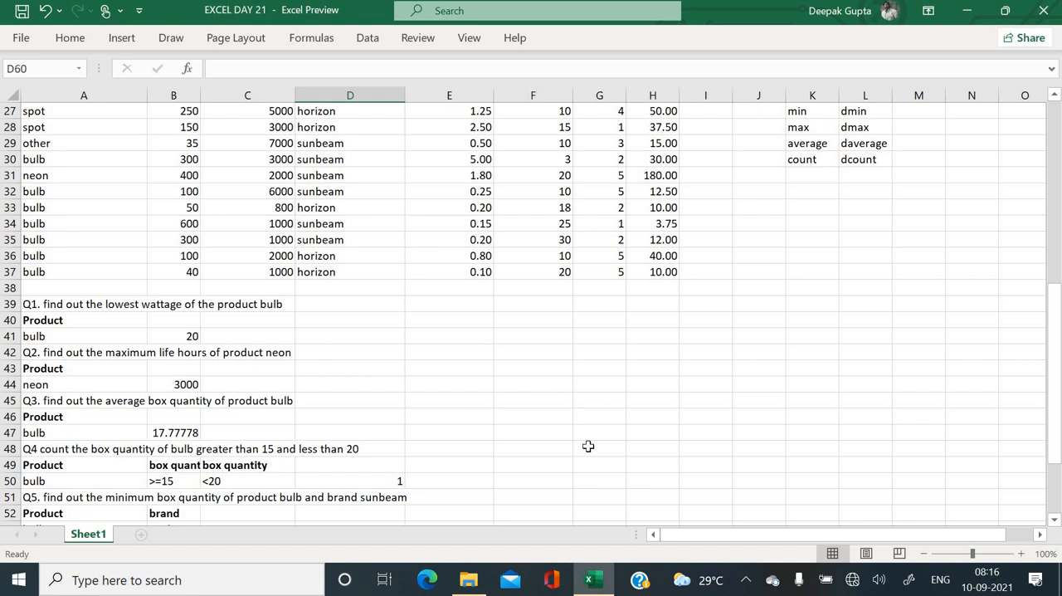
pyautogui.scroll(4, 587, 447)
pyautogui.click(587, 446)
pyautogui.scroll(4, 587, 446)
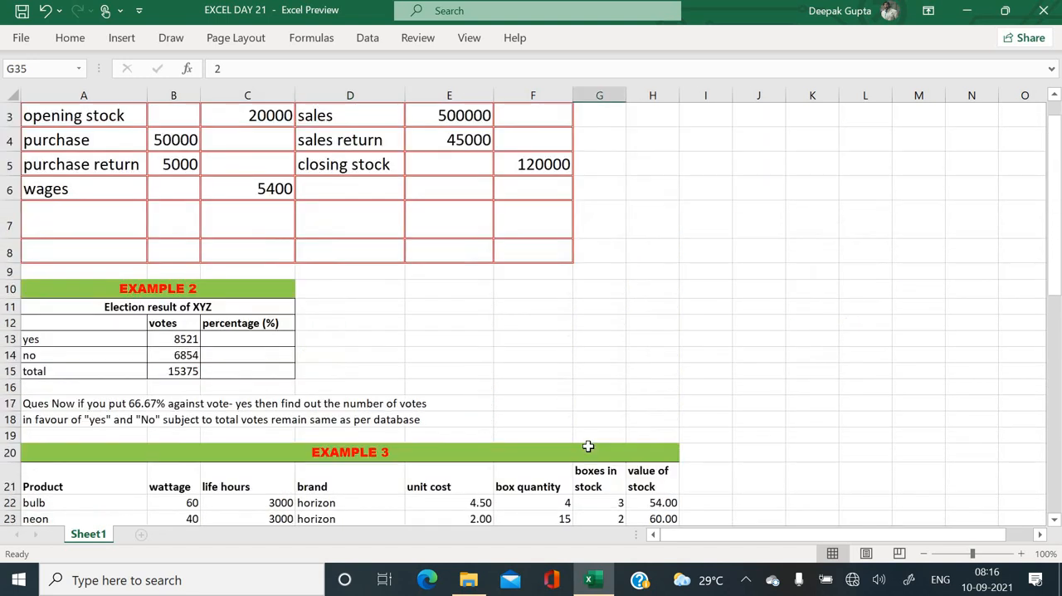
pyautogui.scroll(1, 638, 268)
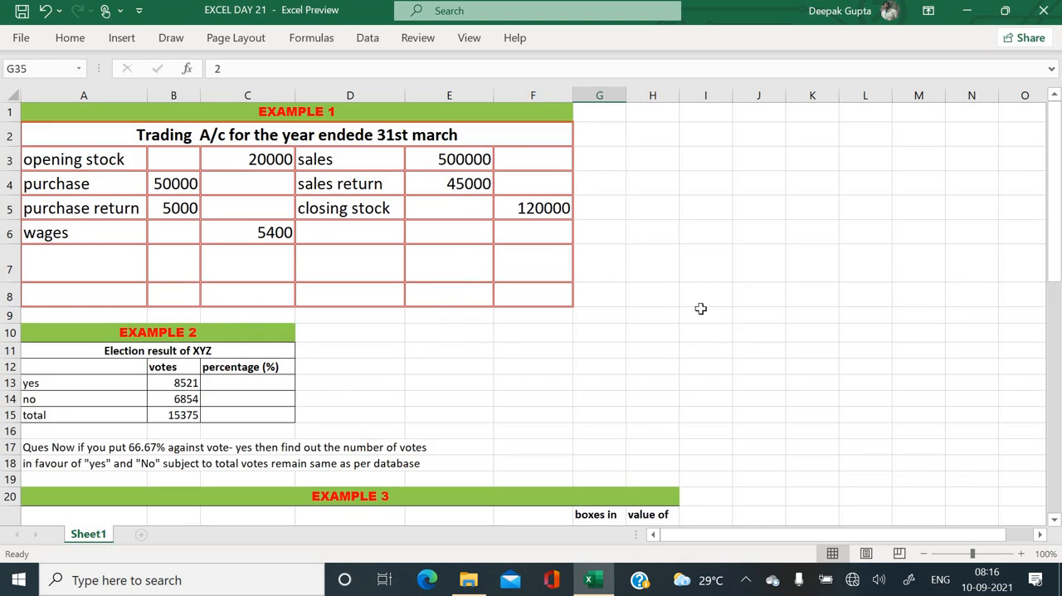
pyautogui.click(584, 352)
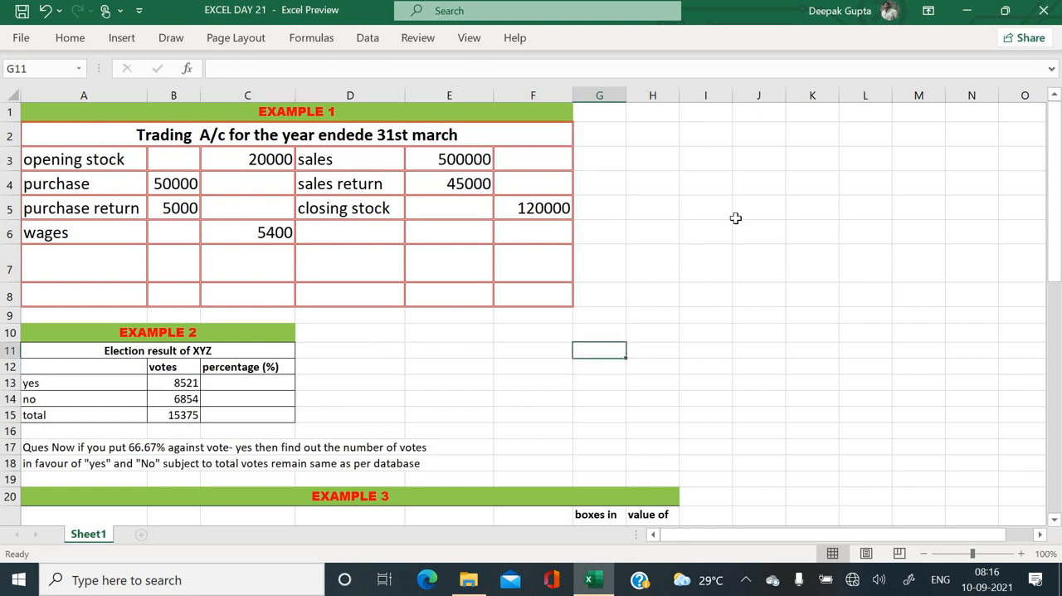
pyautogui.click(775, 210)
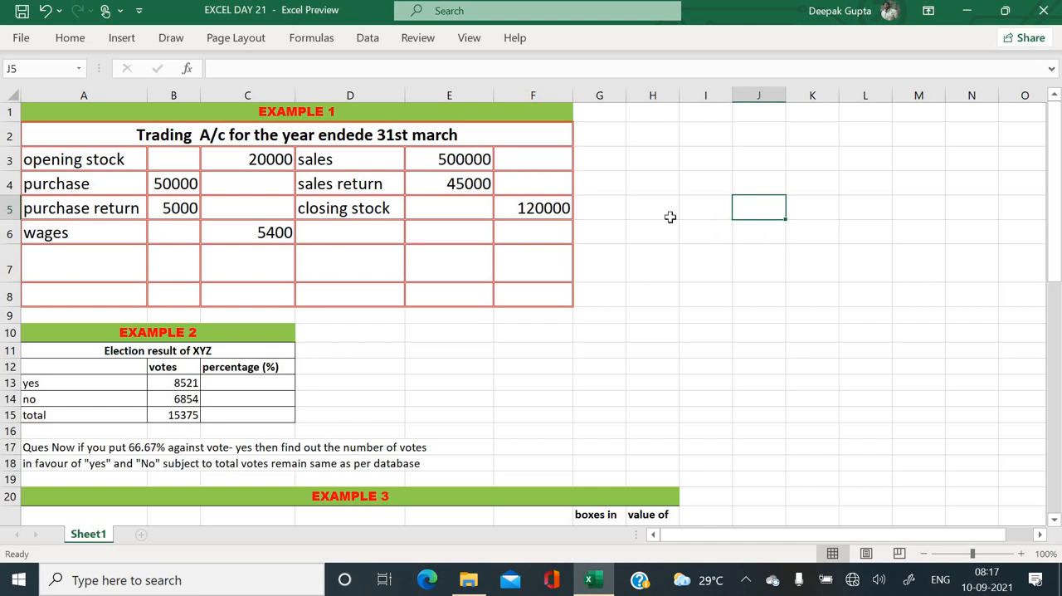
pyautogui.click(337, 404)
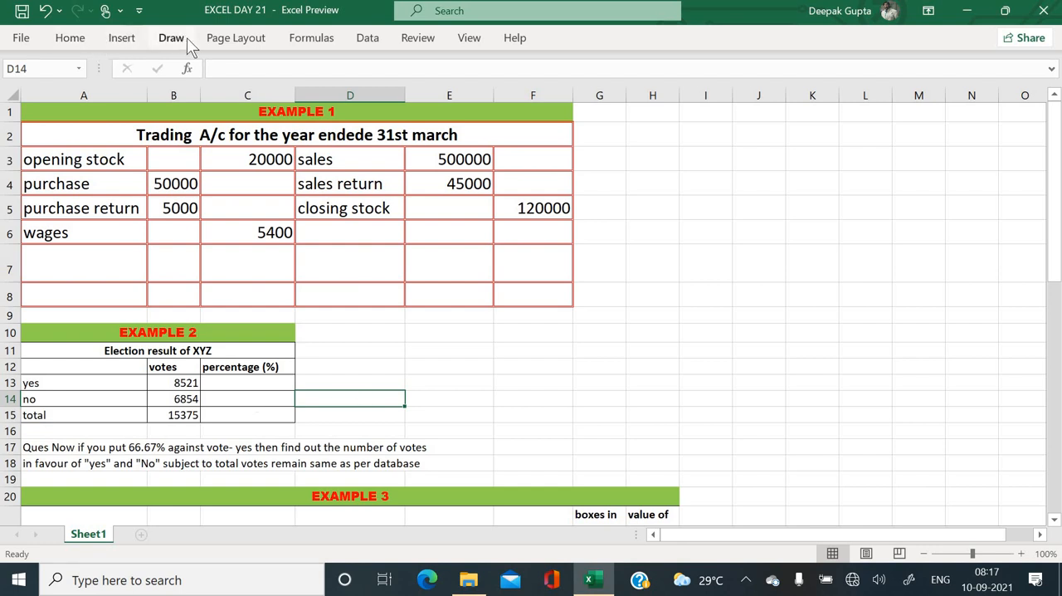
pyautogui.click(415, 233)
# - Look through the What-If Analysis options, including Scenario Manager, without choosing one
pyautogui.click(362, 38)
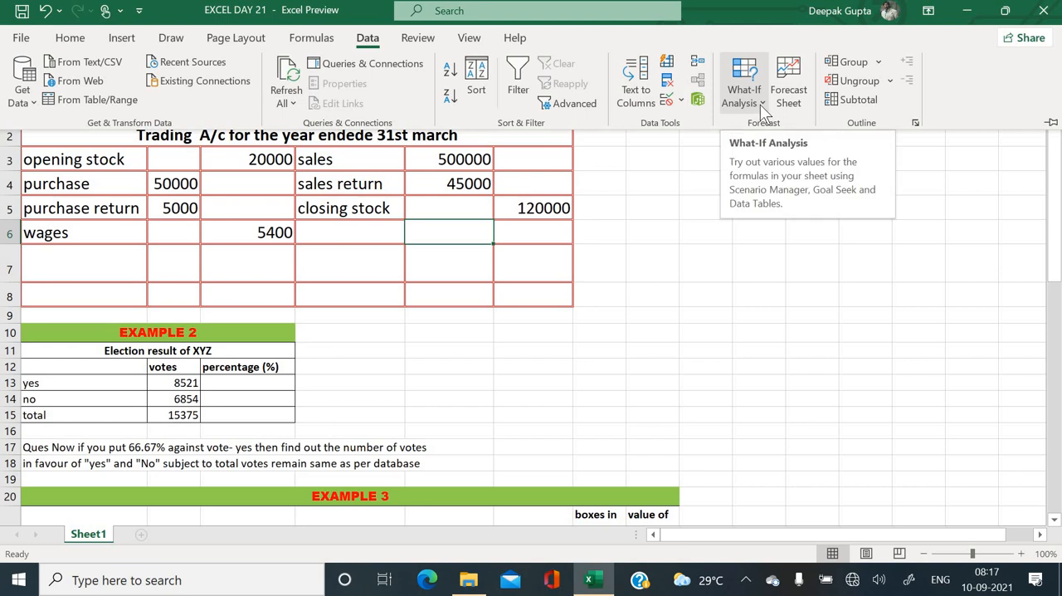
pyautogui.click(757, 101)
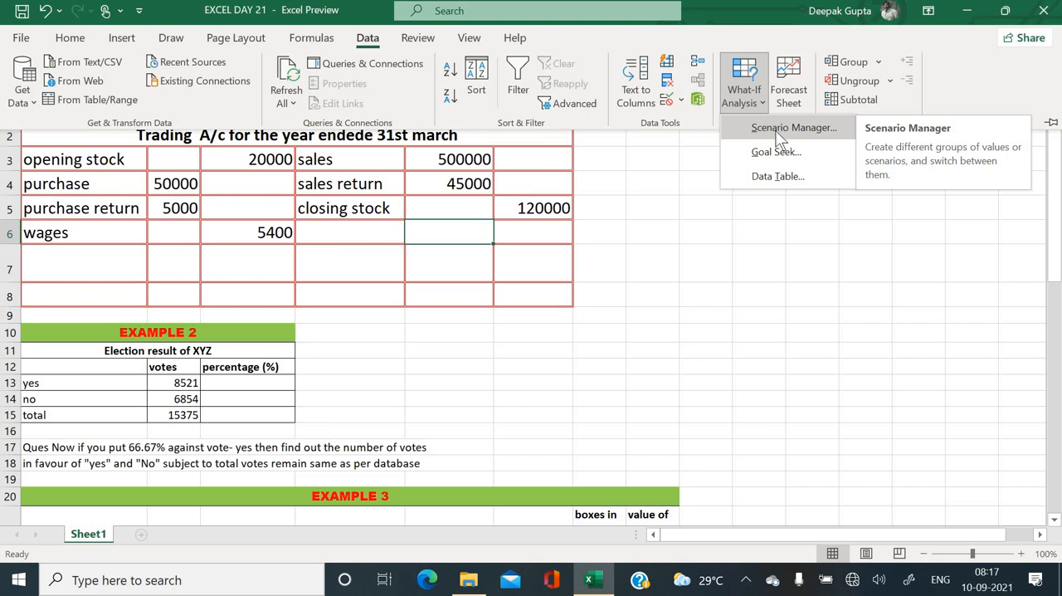
pyautogui.click(681, 181)
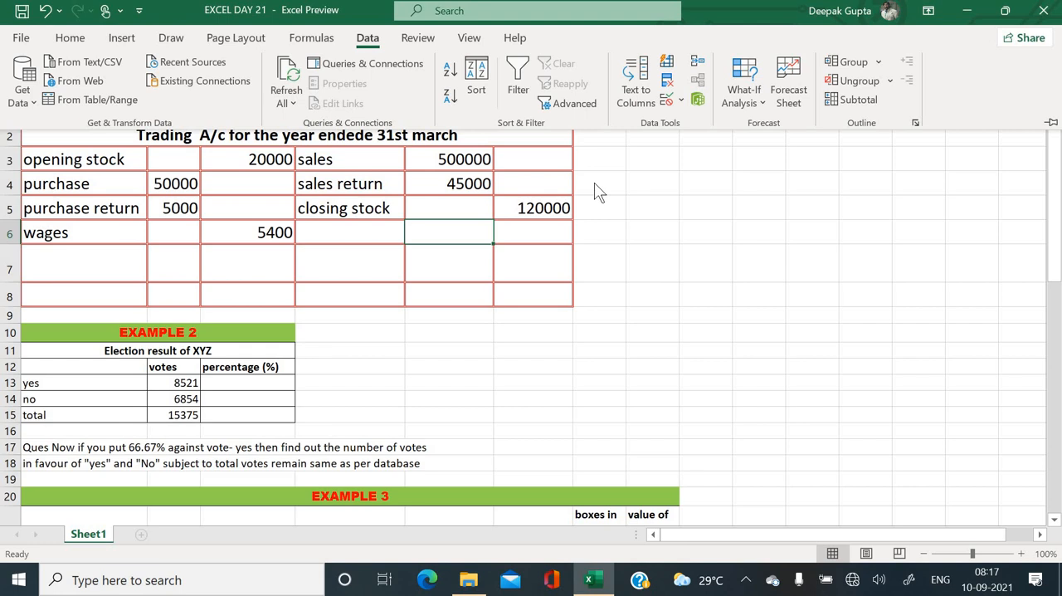
pyautogui.click(599, 270)
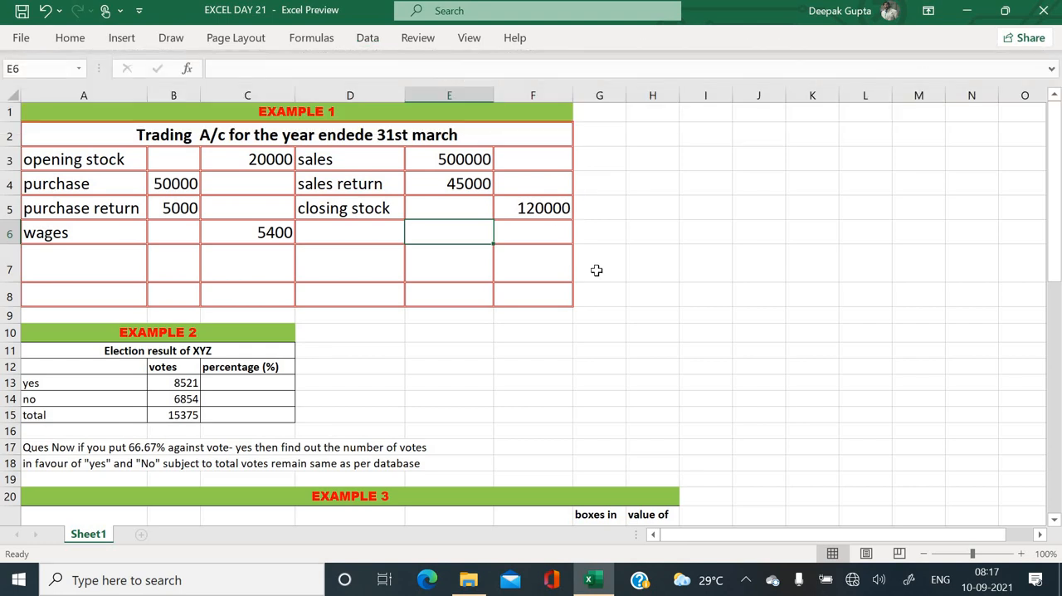